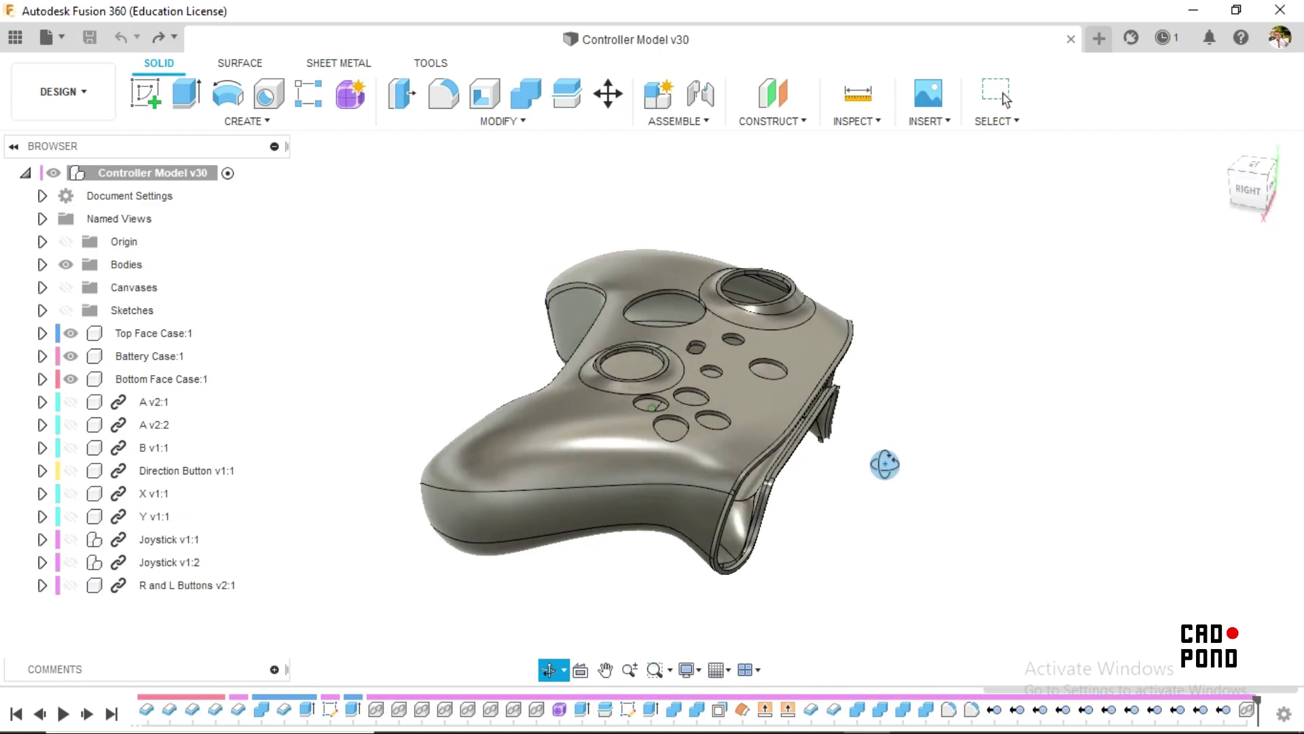
scroll(870, 469, up, 3)
key(Escape)
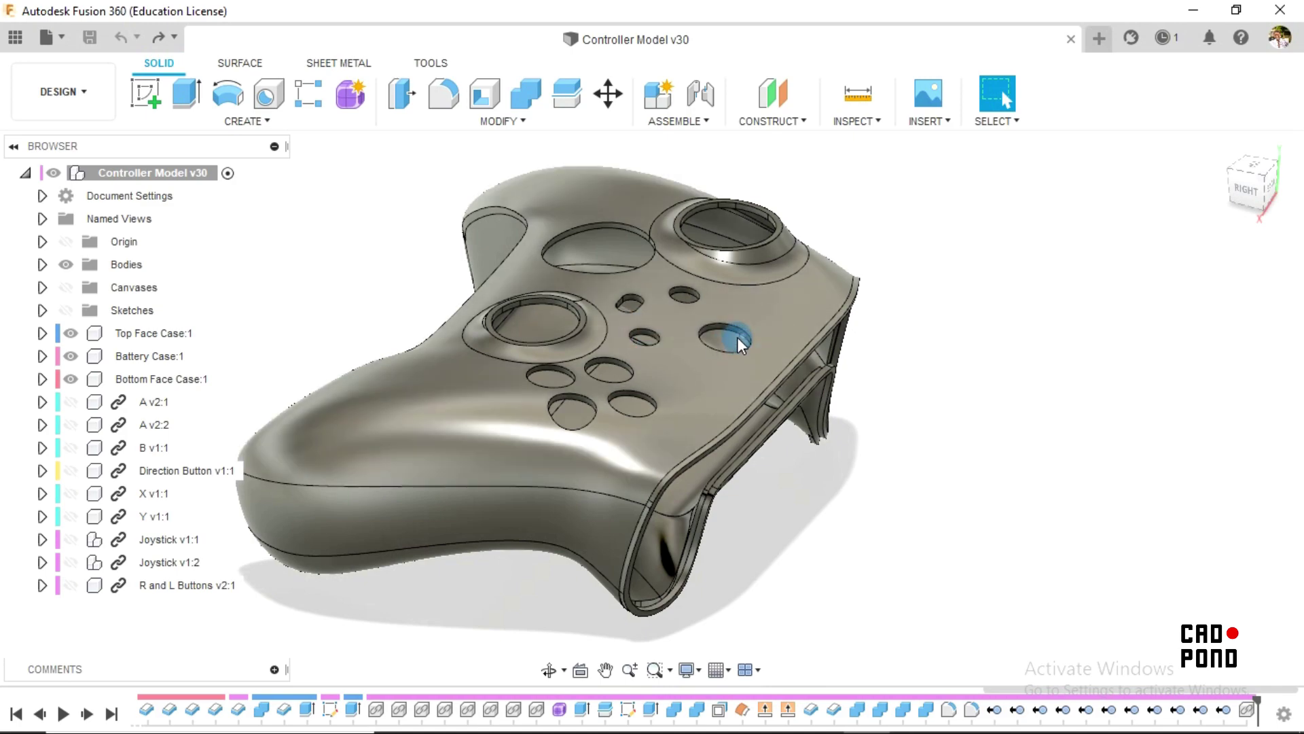
click(1219, 147)
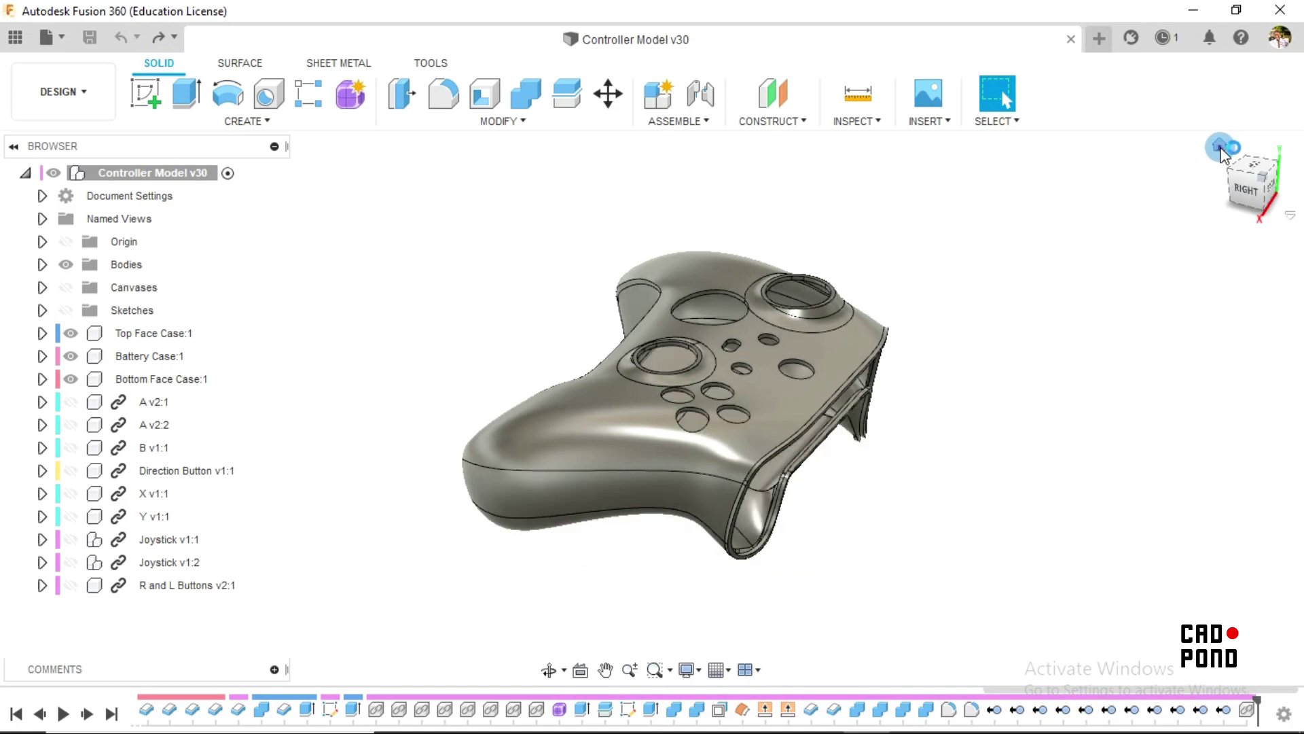
scroll(736, 328, up, 5)
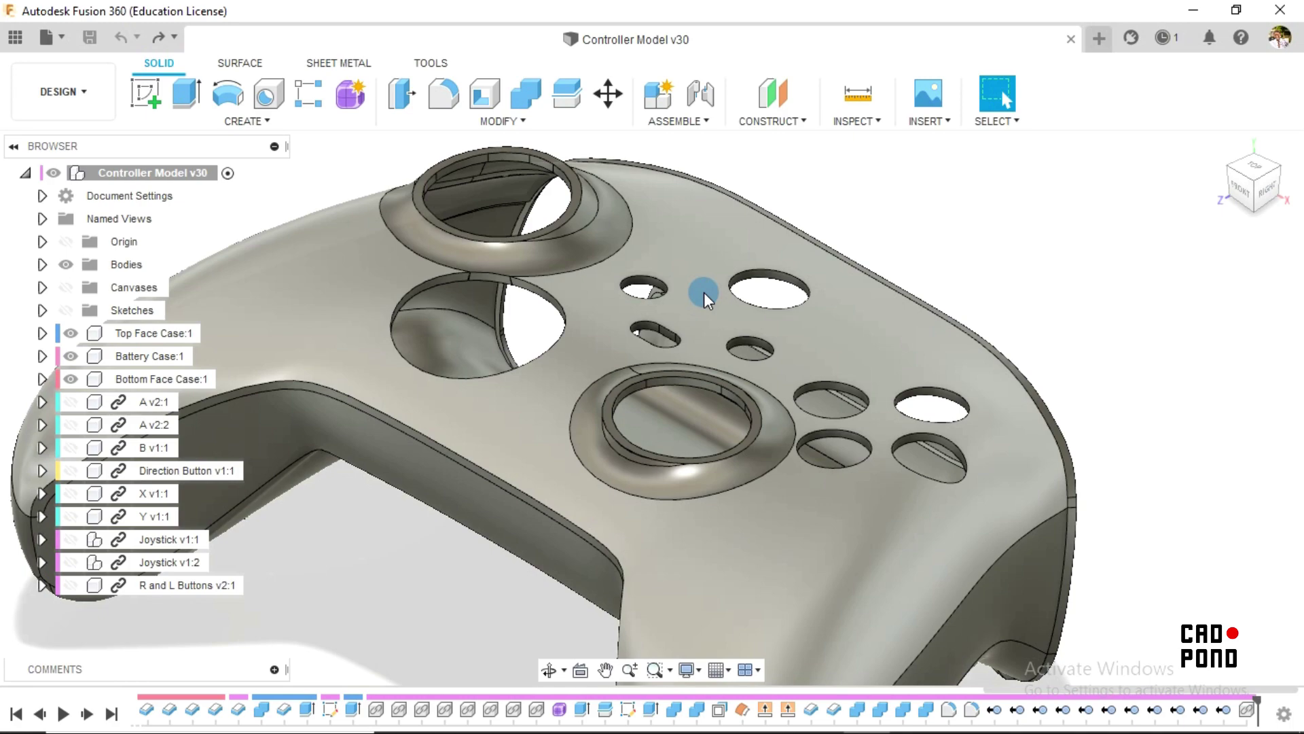
scroll(854, 287, down, 5)
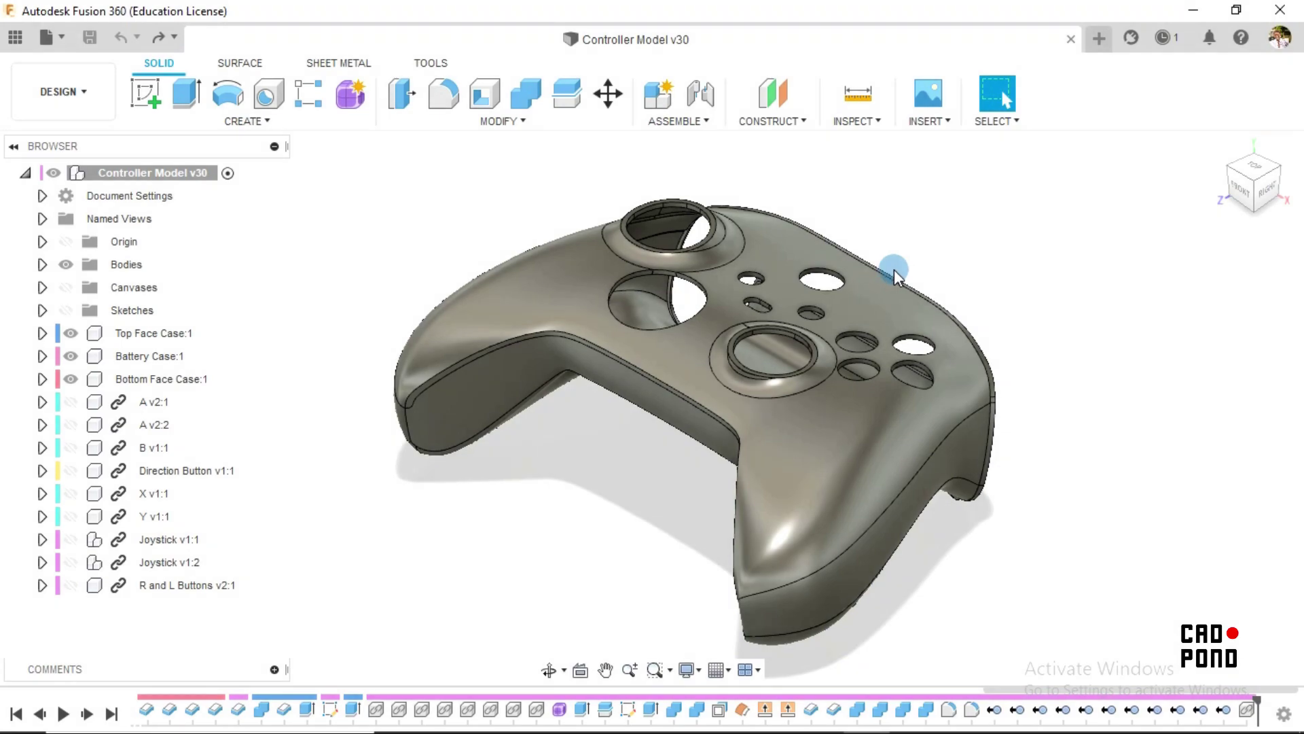
Step: Hide the Top Face Case, Battery Case and Bottom Face Case components
click(70, 334)
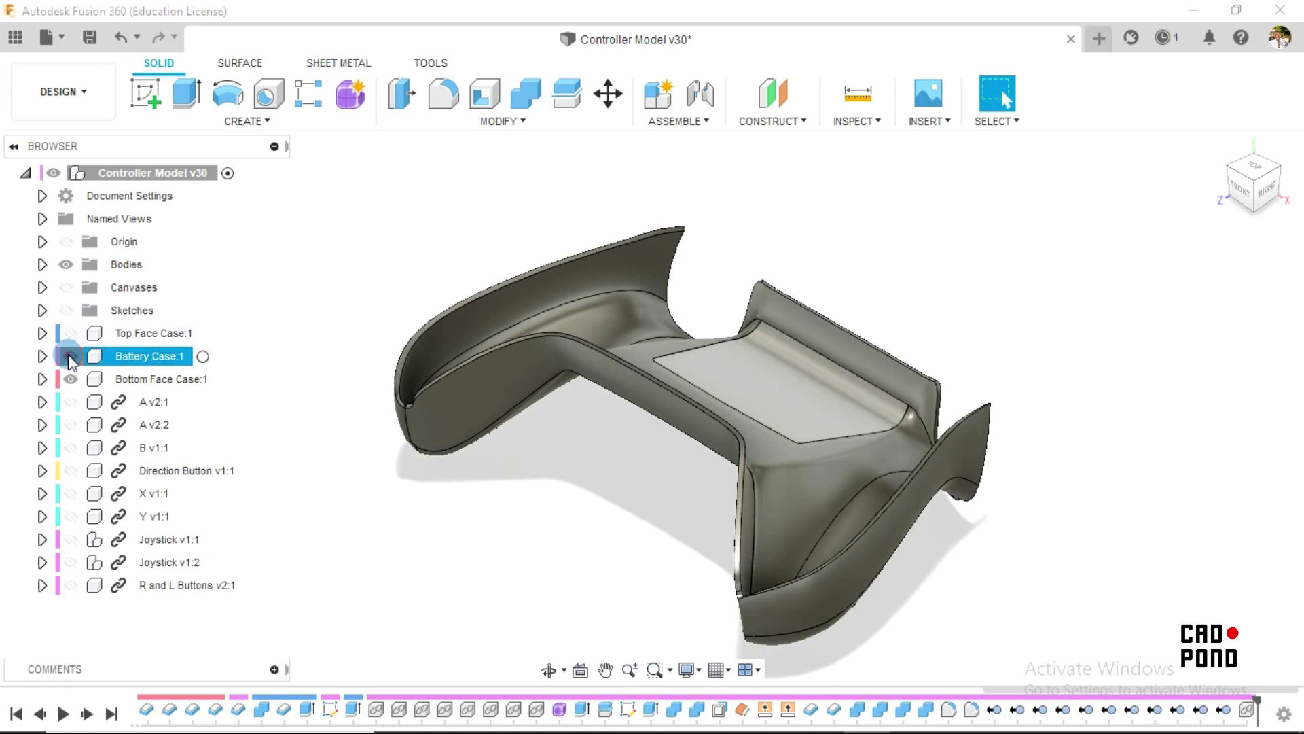
click(70, 356)
click(70, 379)
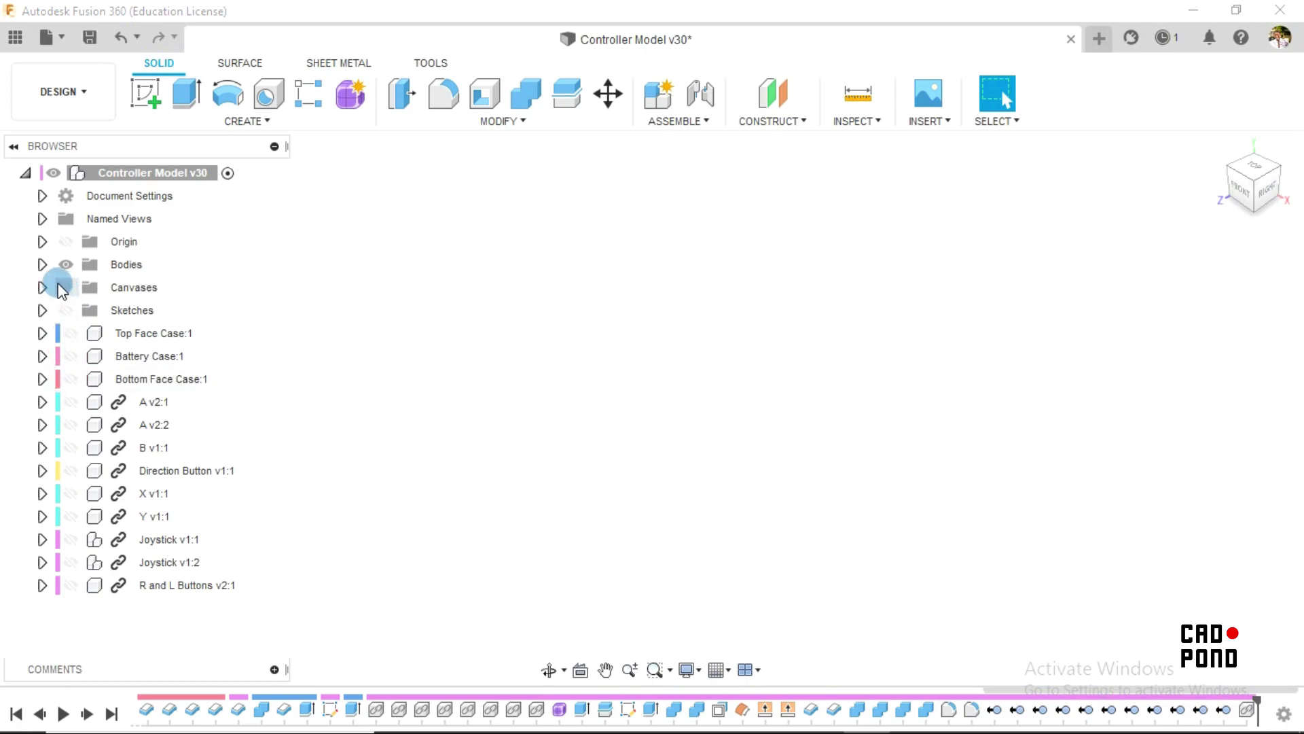
Step: Expand the root component's bodies and show the Body8 surface body
click(66, 265)
click(42, 265)
click(84, 335)
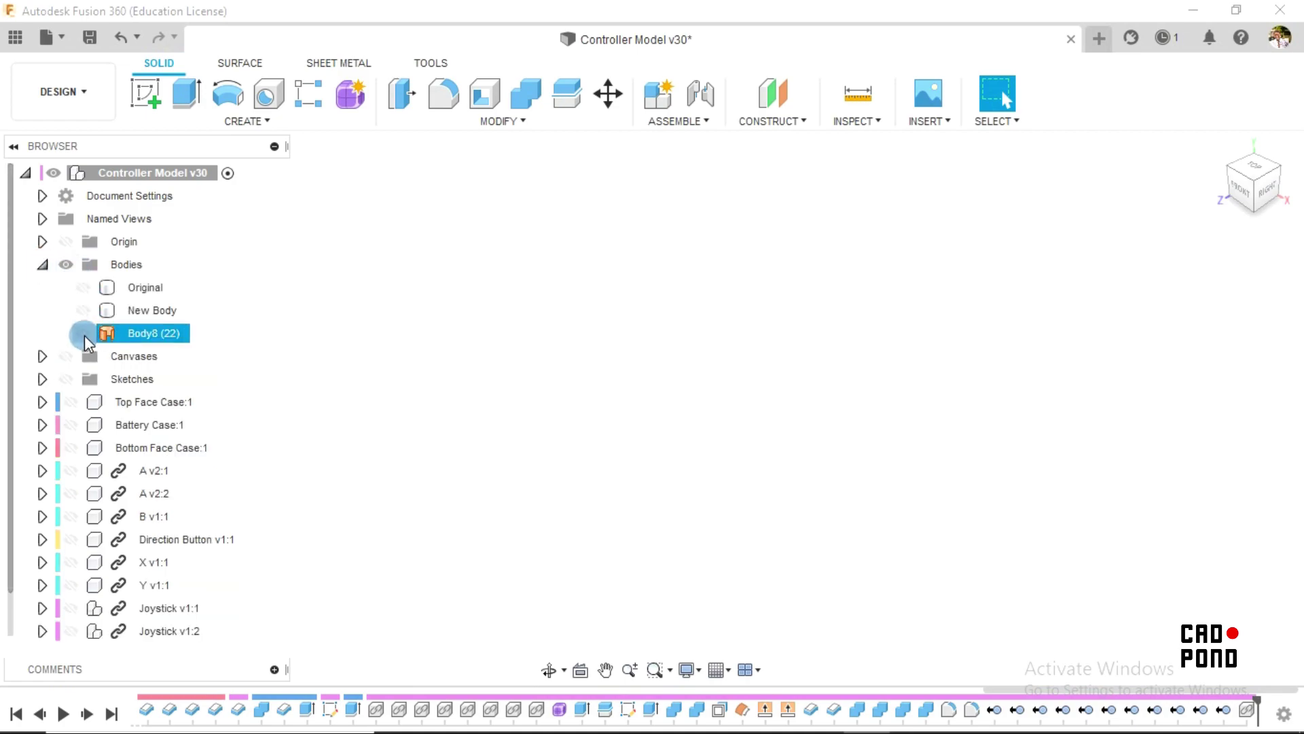
click(83, 334)
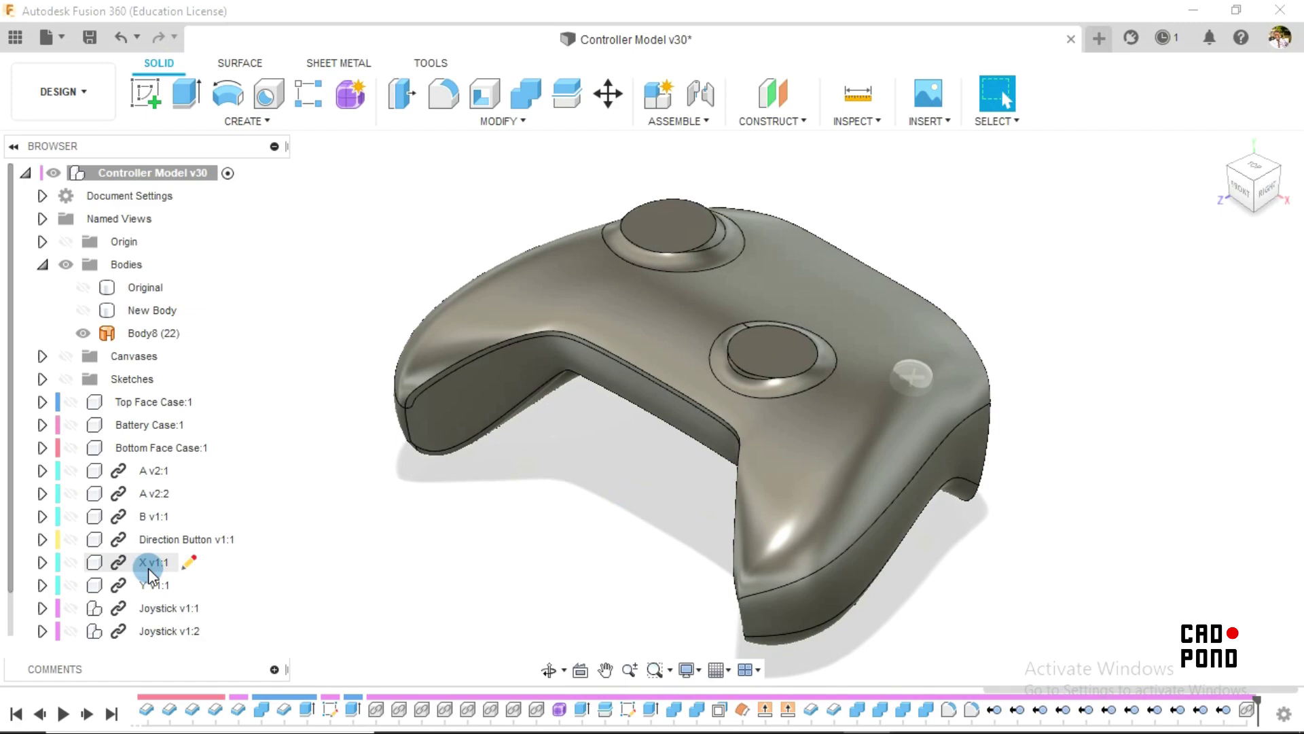
click(337, 264)
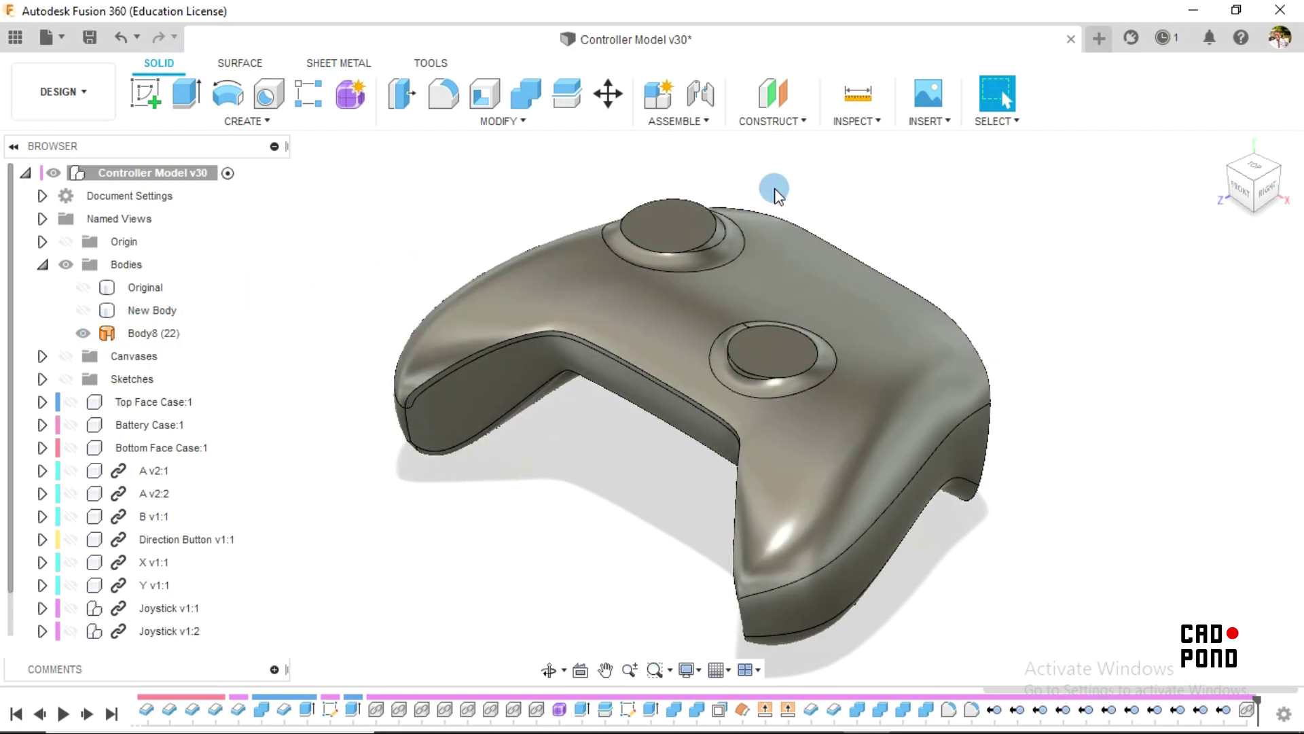
Step: Offset the controller's large top face 0.25 mm outward as a new surface body, with chain selection off
click(241, 63)
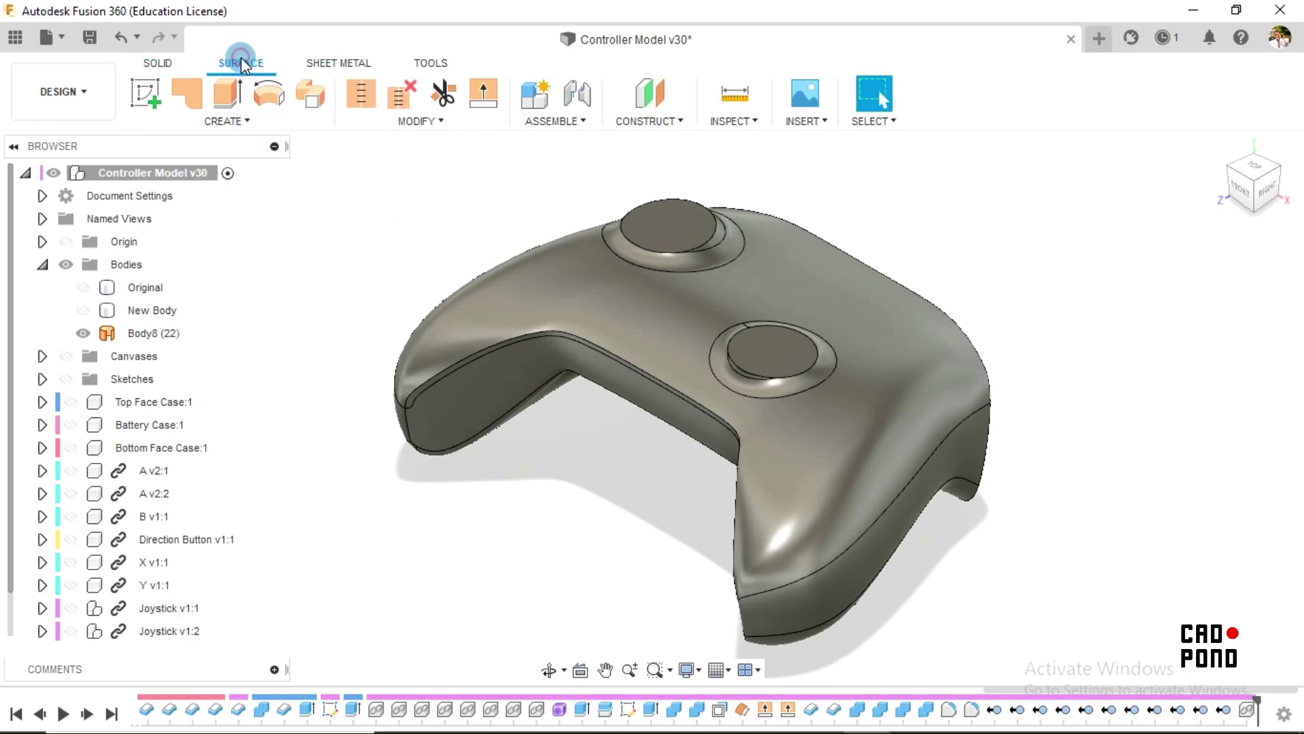
click(227, 120)
click(167, 332)
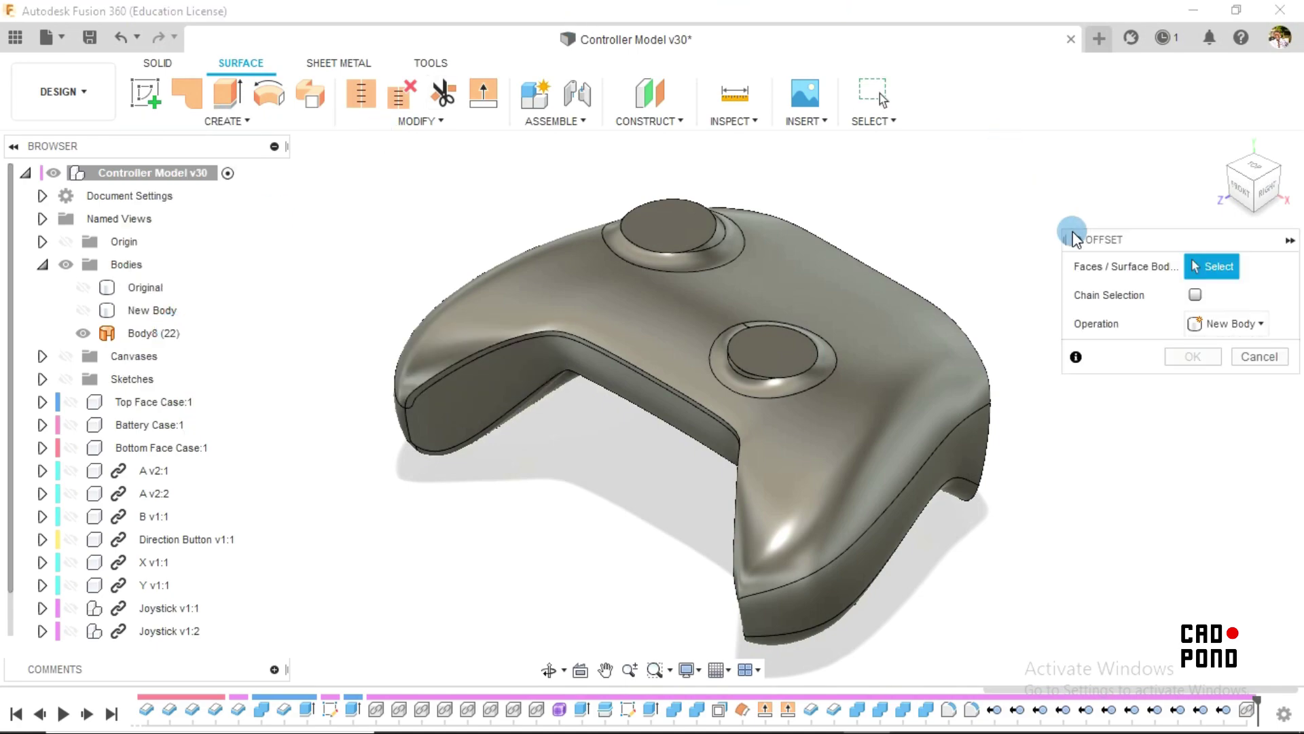
click(1177, 288)
click(1201, 299)
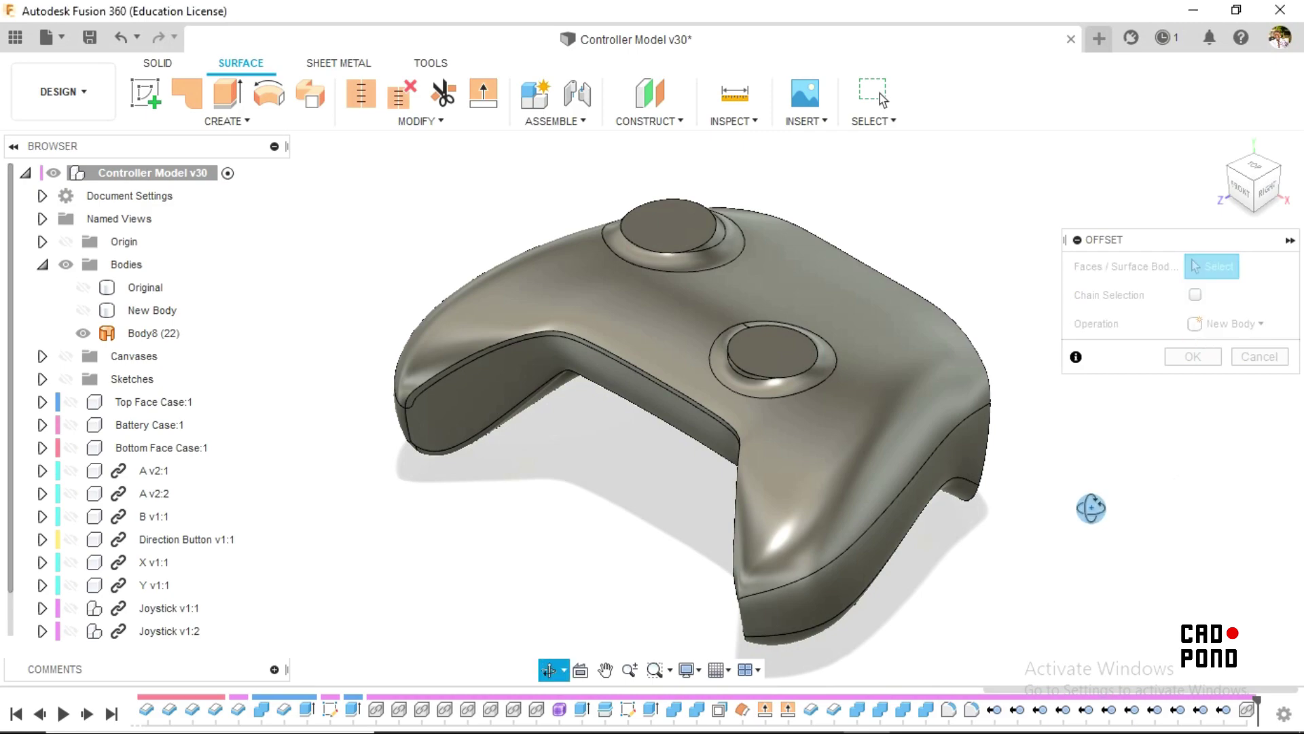
shift+middle_drag(1086, 503, 1042, 470)
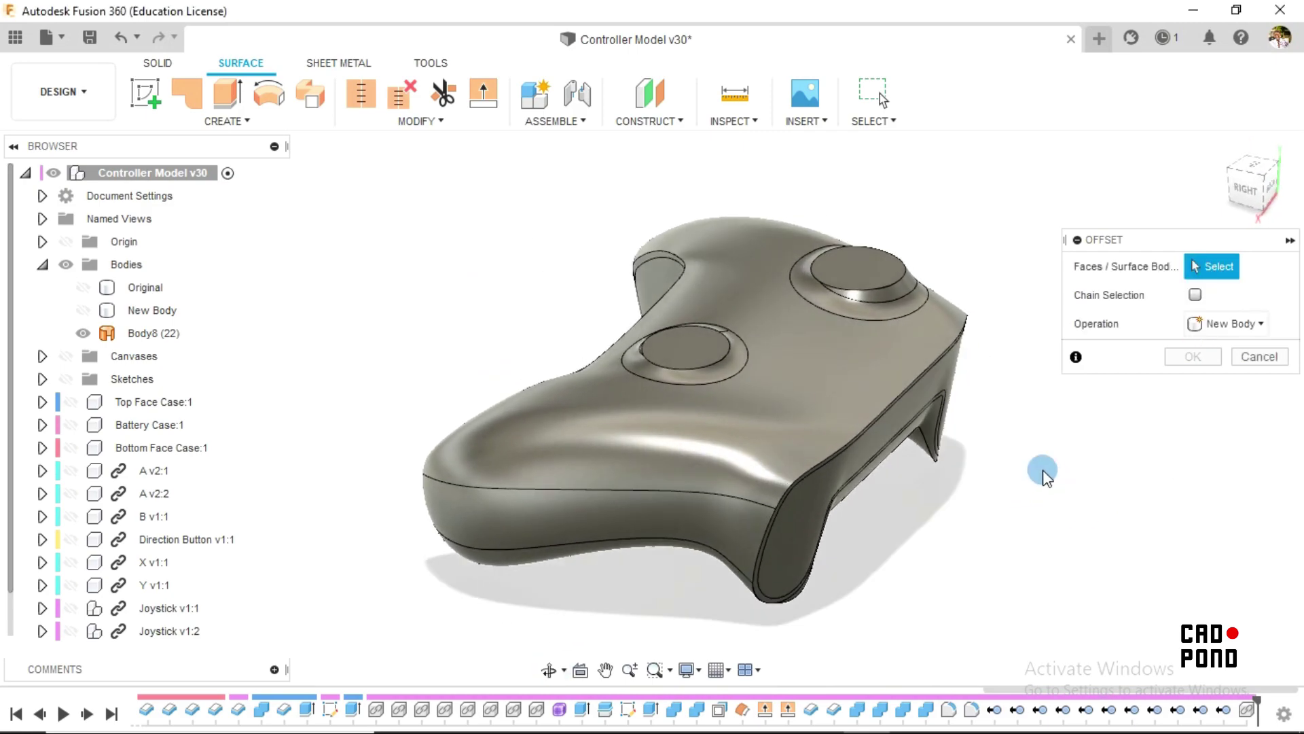
click(875, 344)
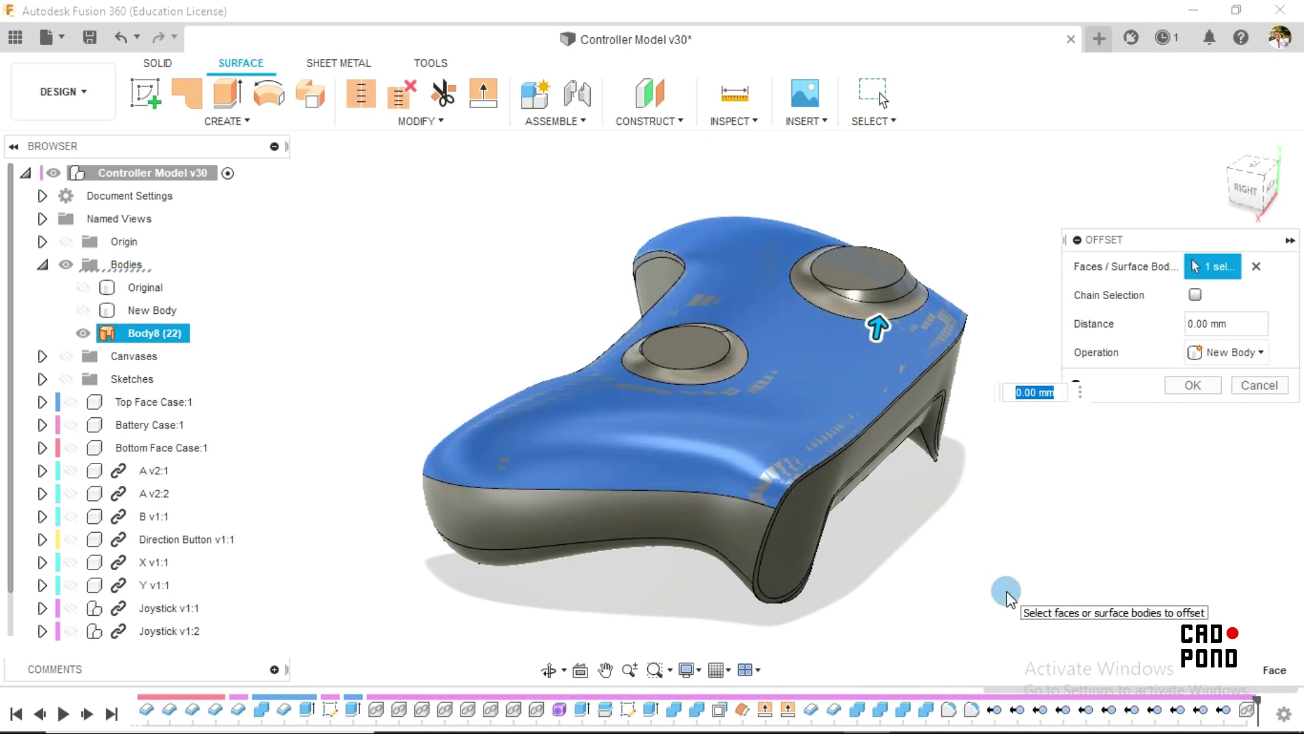
click(71, 402)
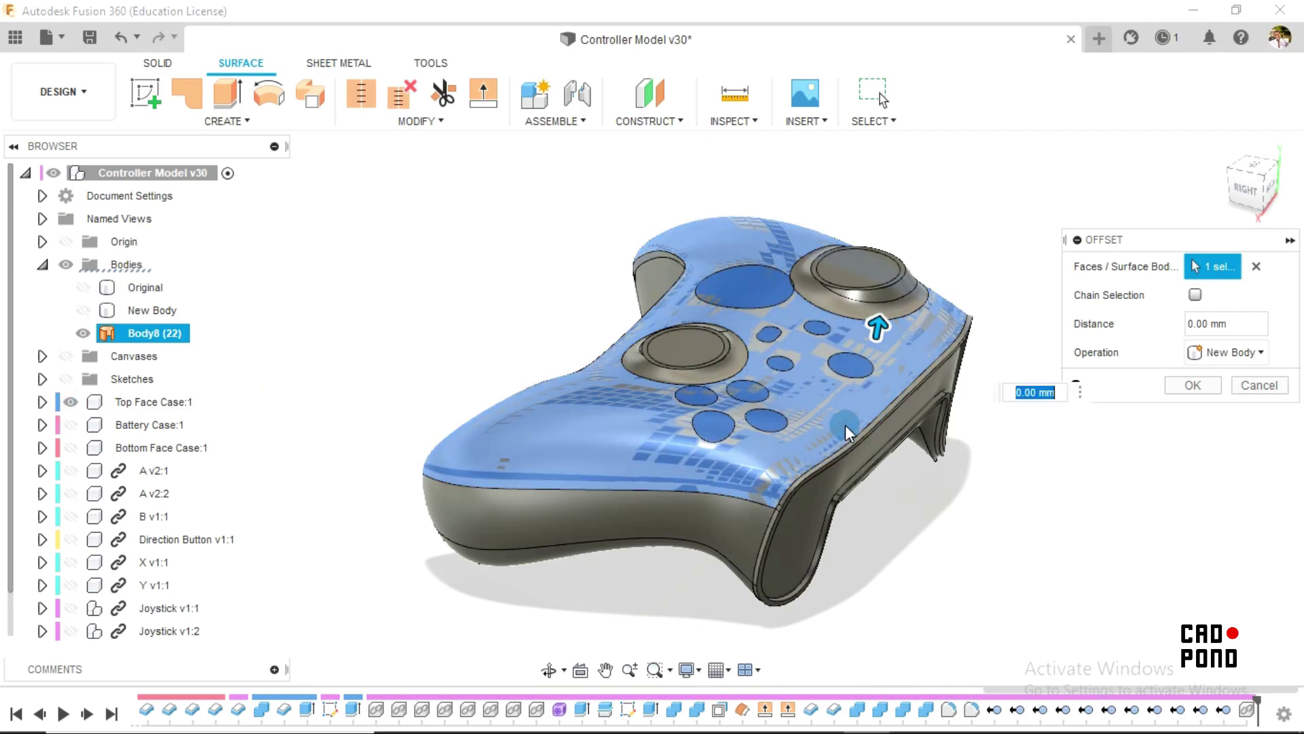
click(71, 402)
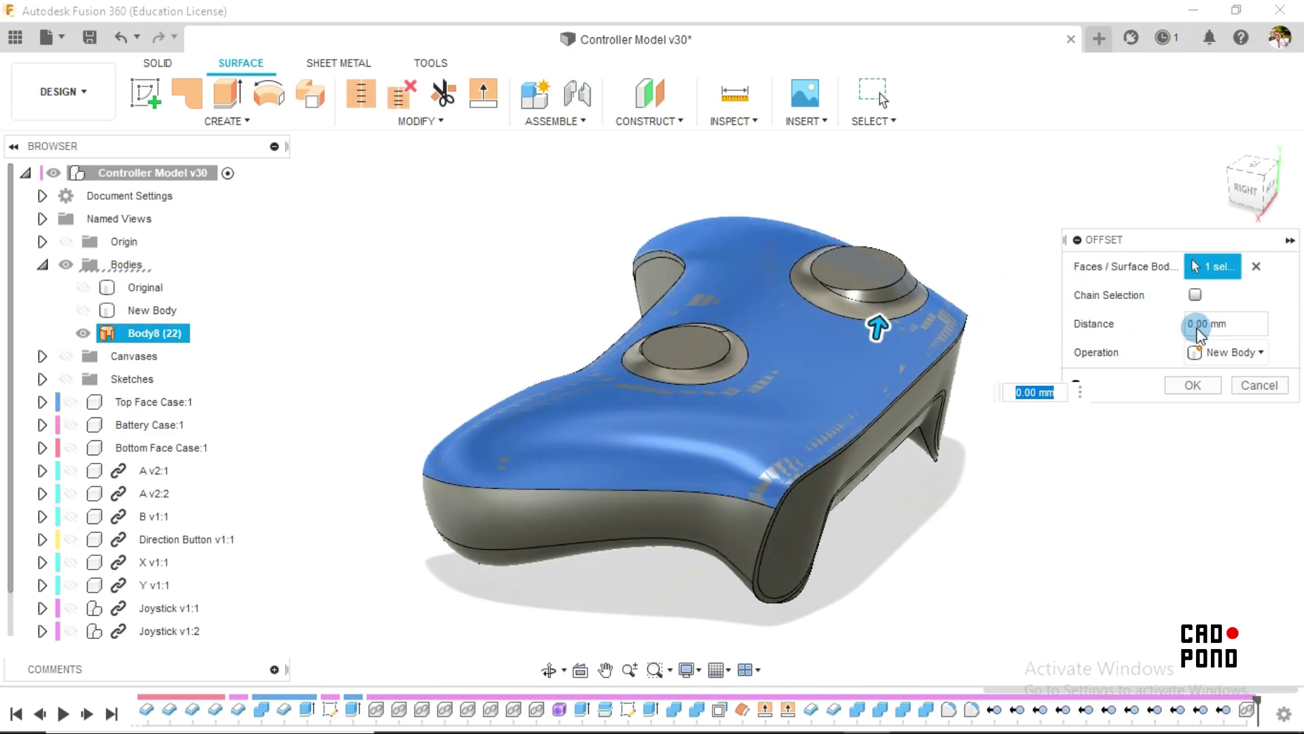
click(1202, 325)
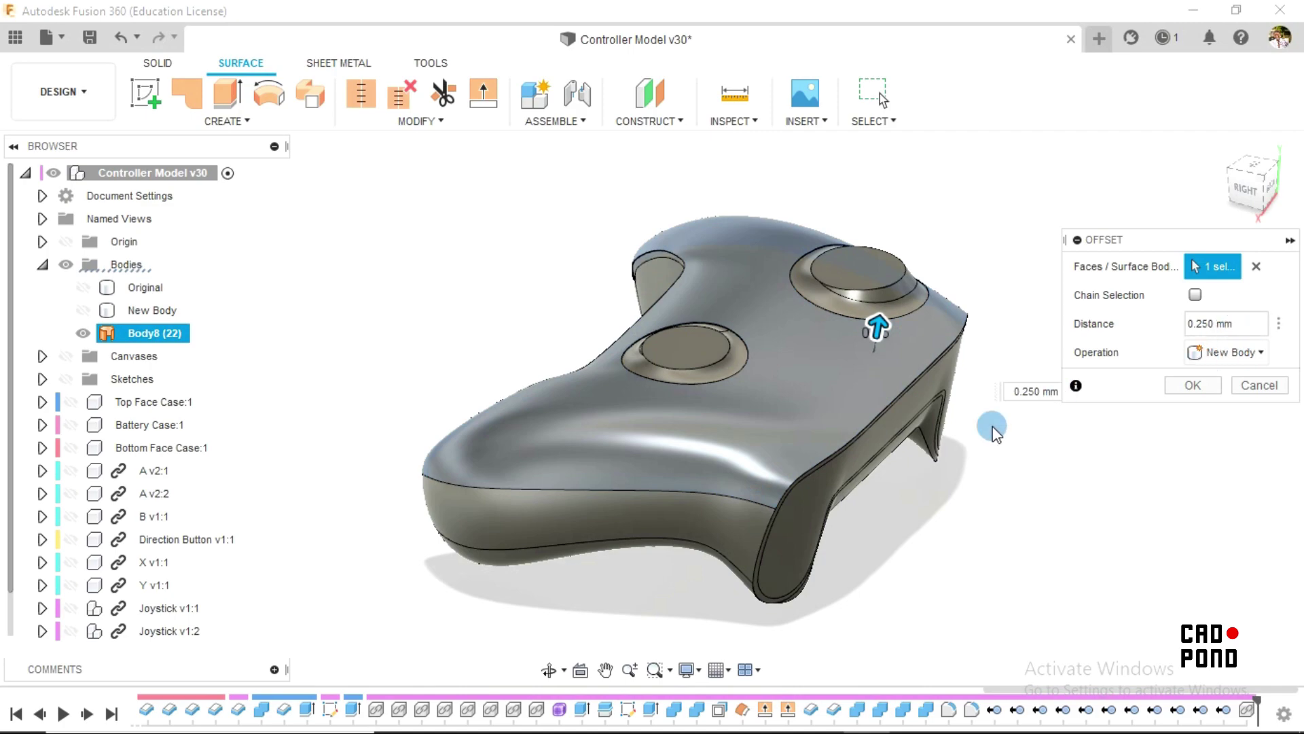
scroll(944, 418, up, 4)
scroll(869, 214, down, 3)
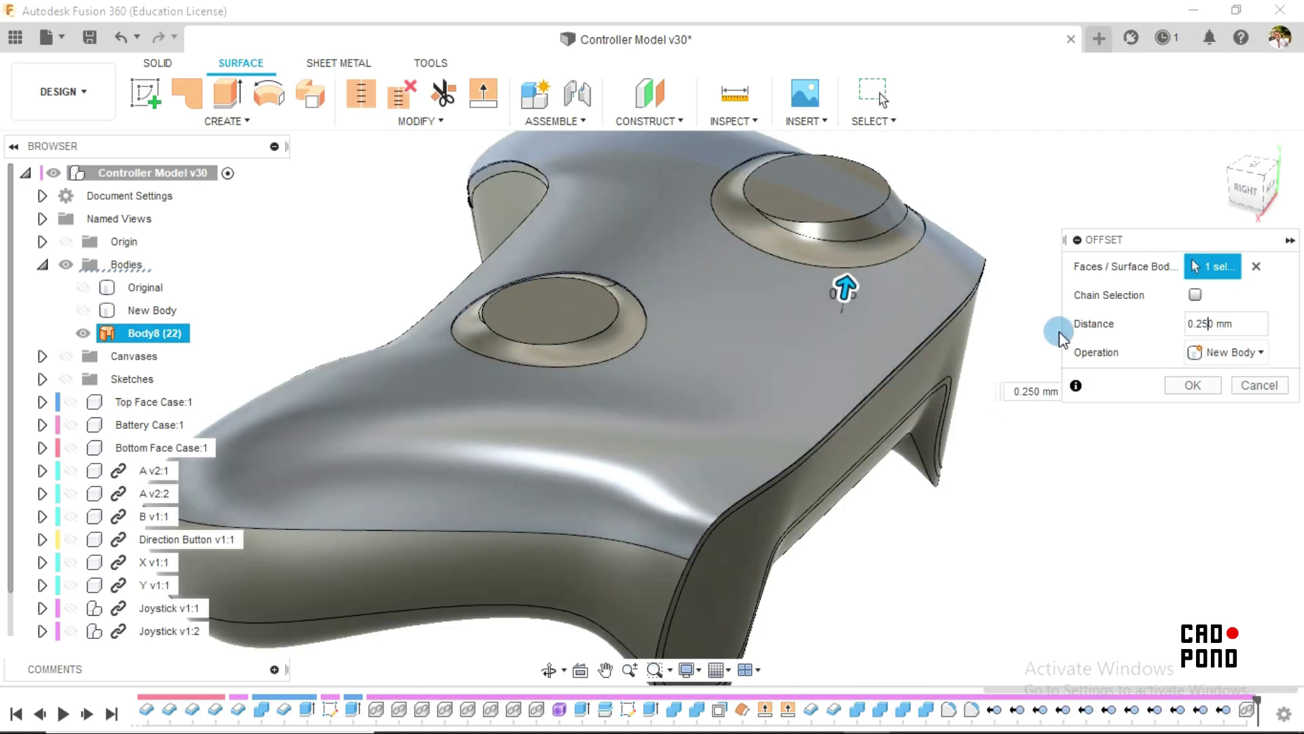
click(1214, 392)
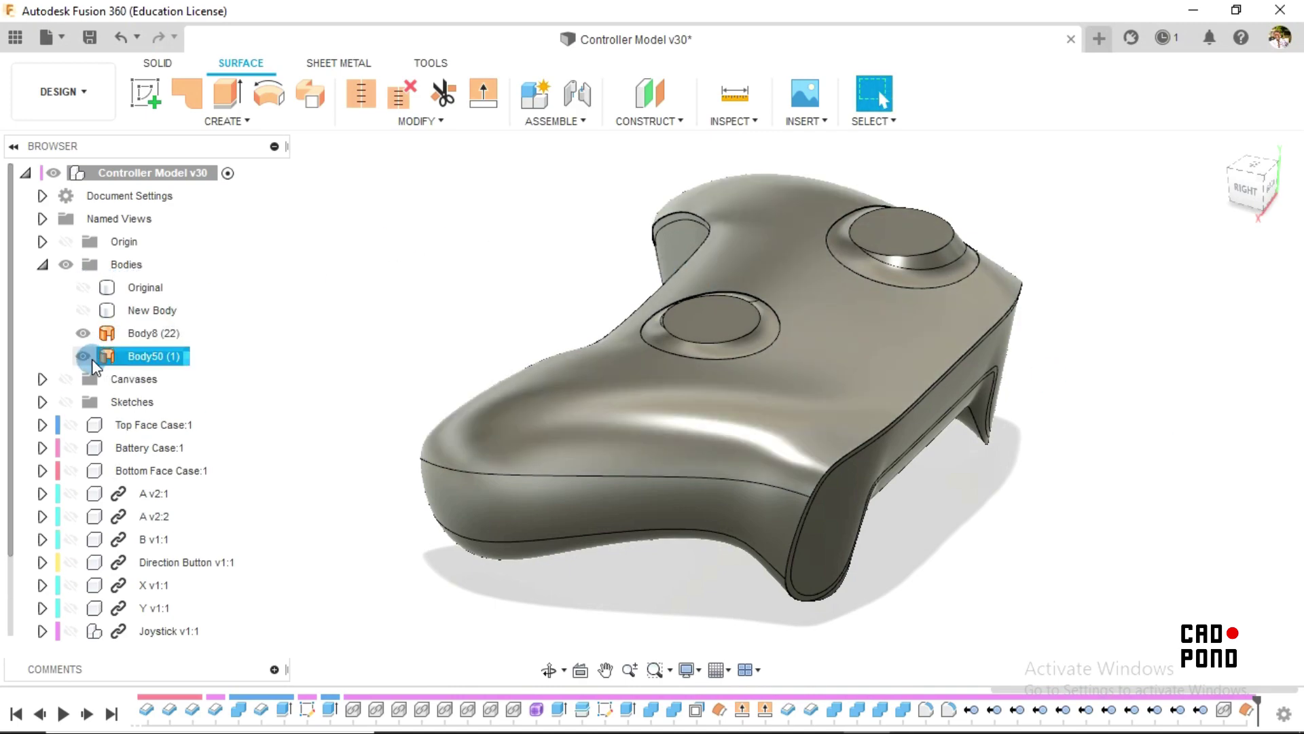
Step: Hide the Body50 offset surface and offset the same top face of Body8 by -1.5 mm as a new body
click(83, 356)
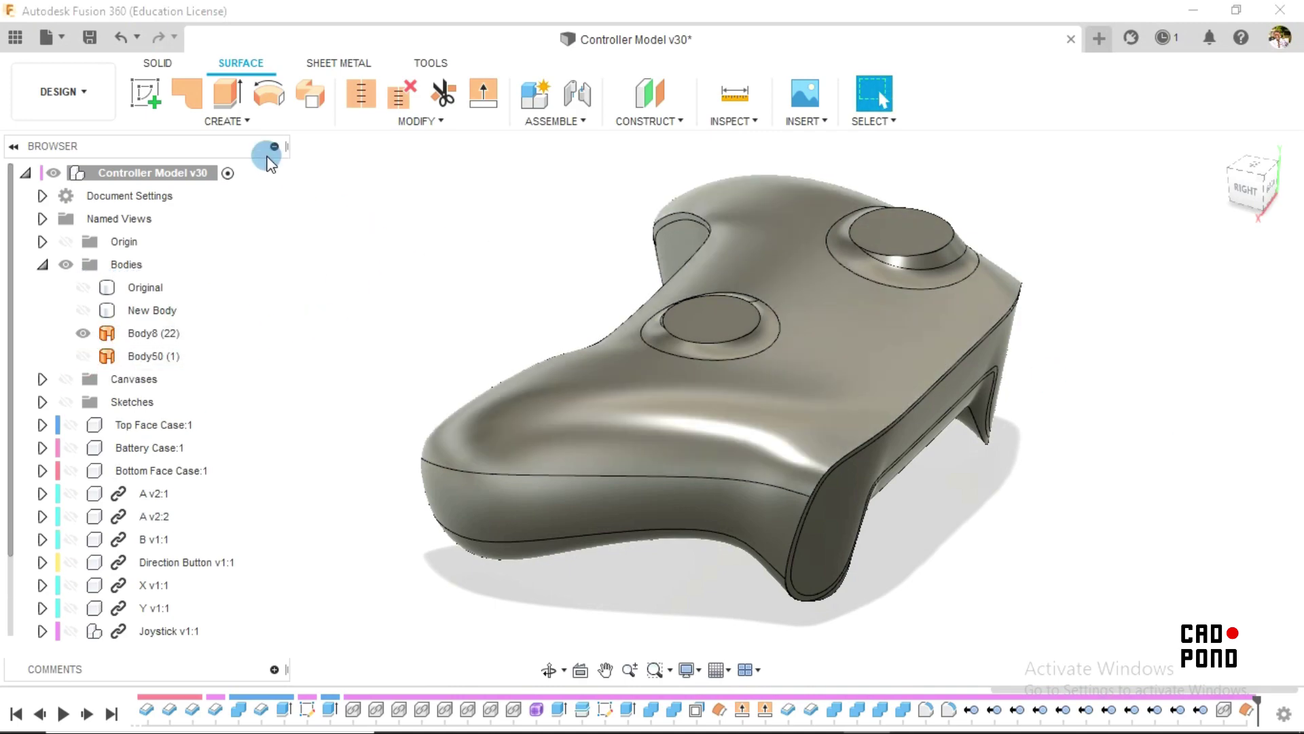
click(246, 121)
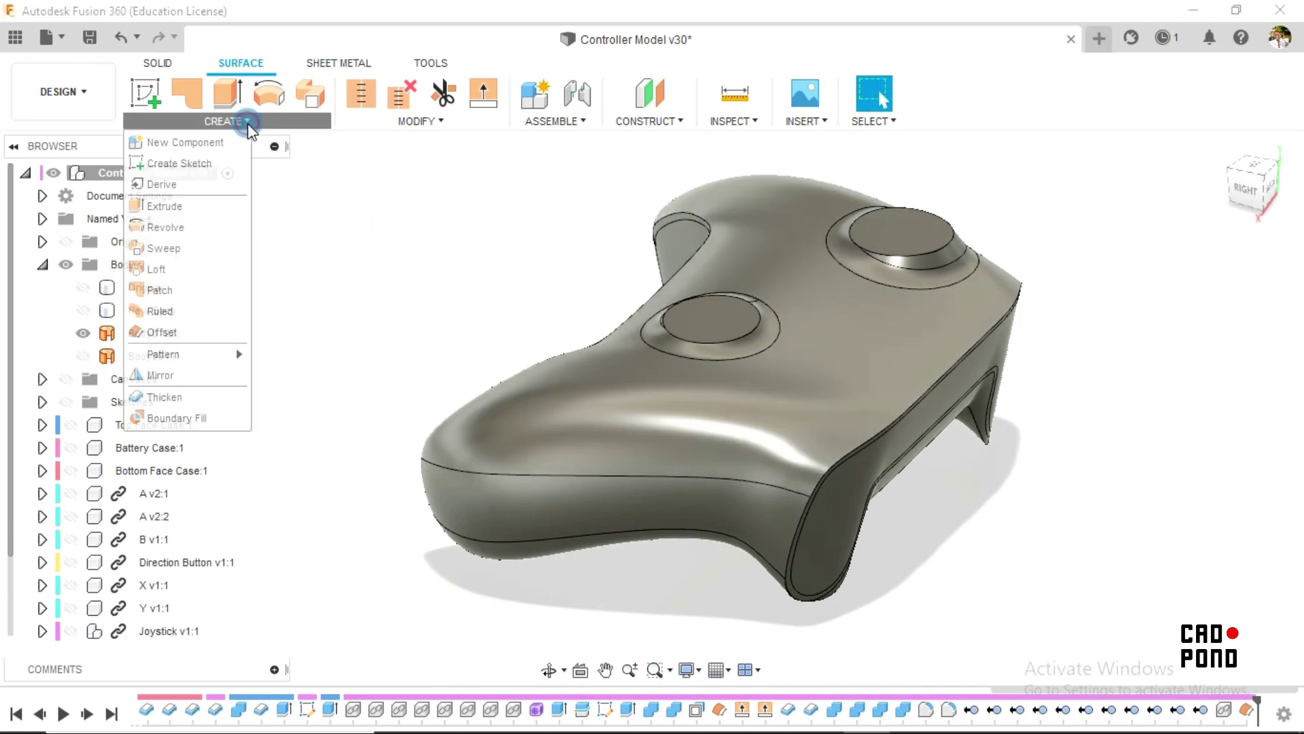
click(184, 332)
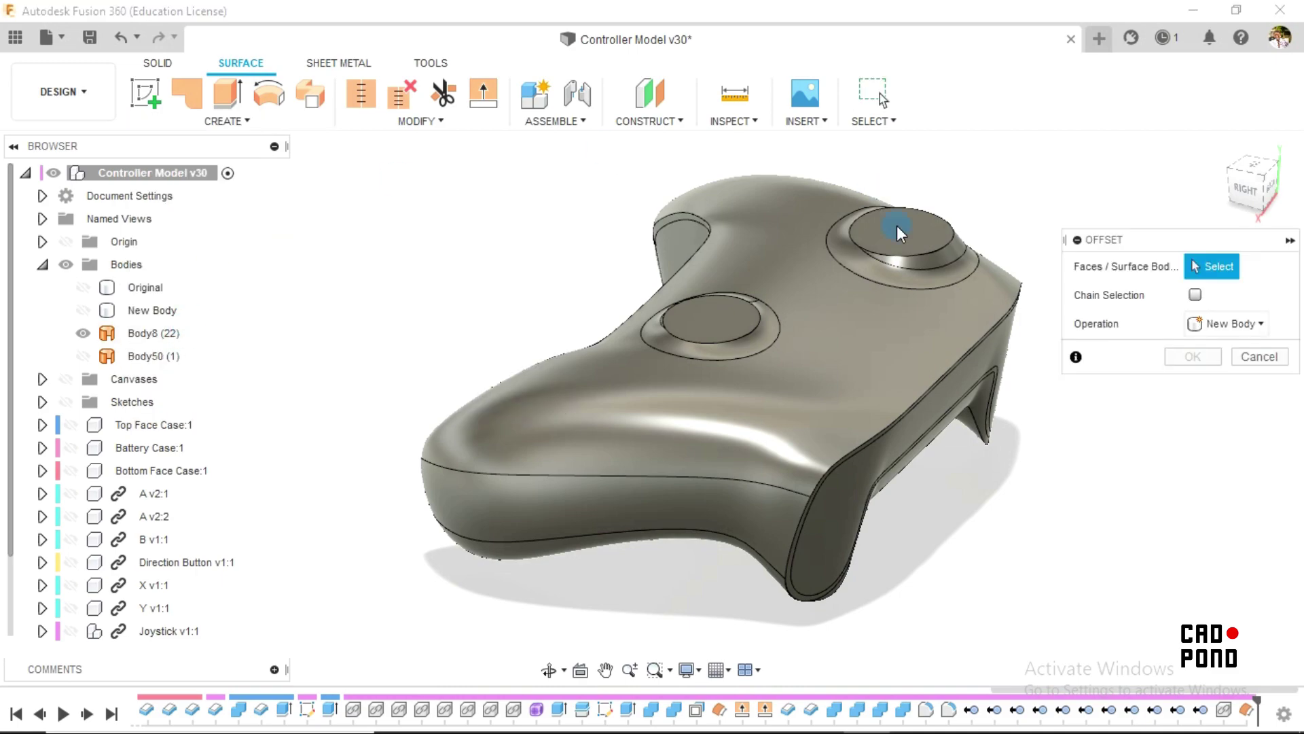
click(883, 337)
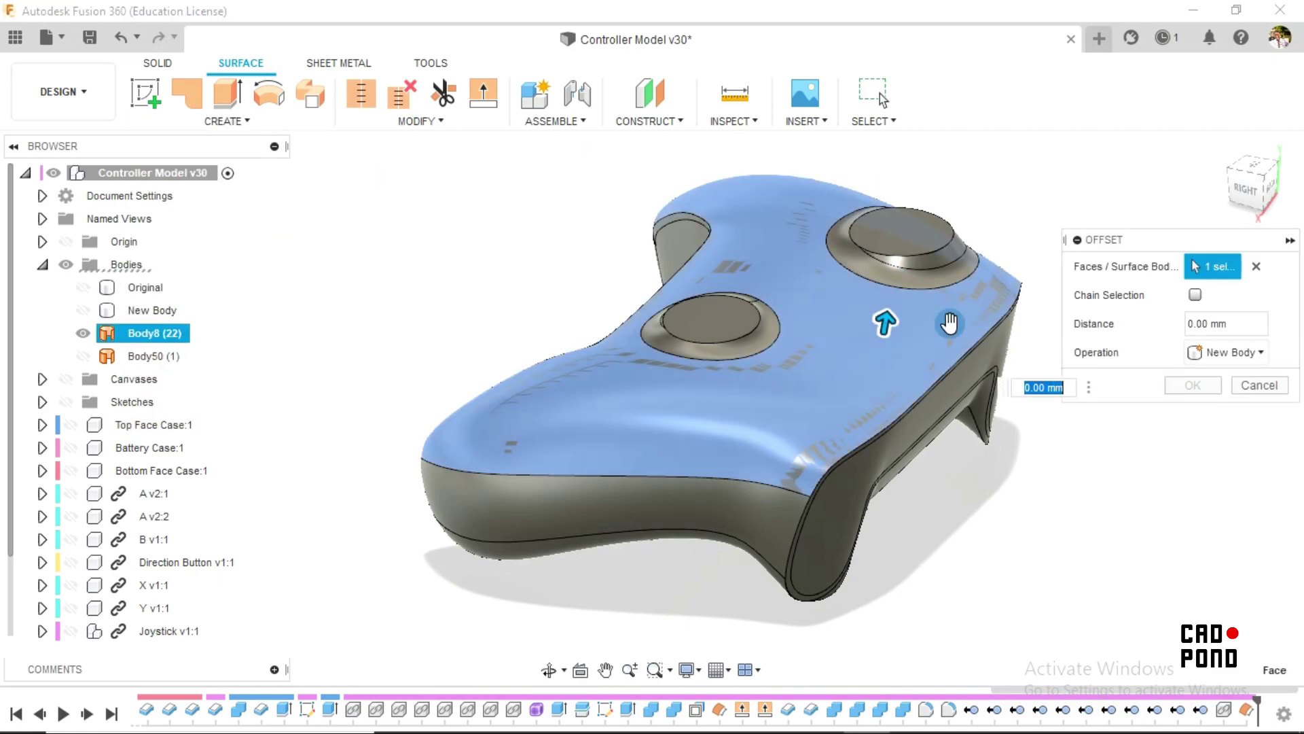
click(1179, 325)
double_click(1185, 325)
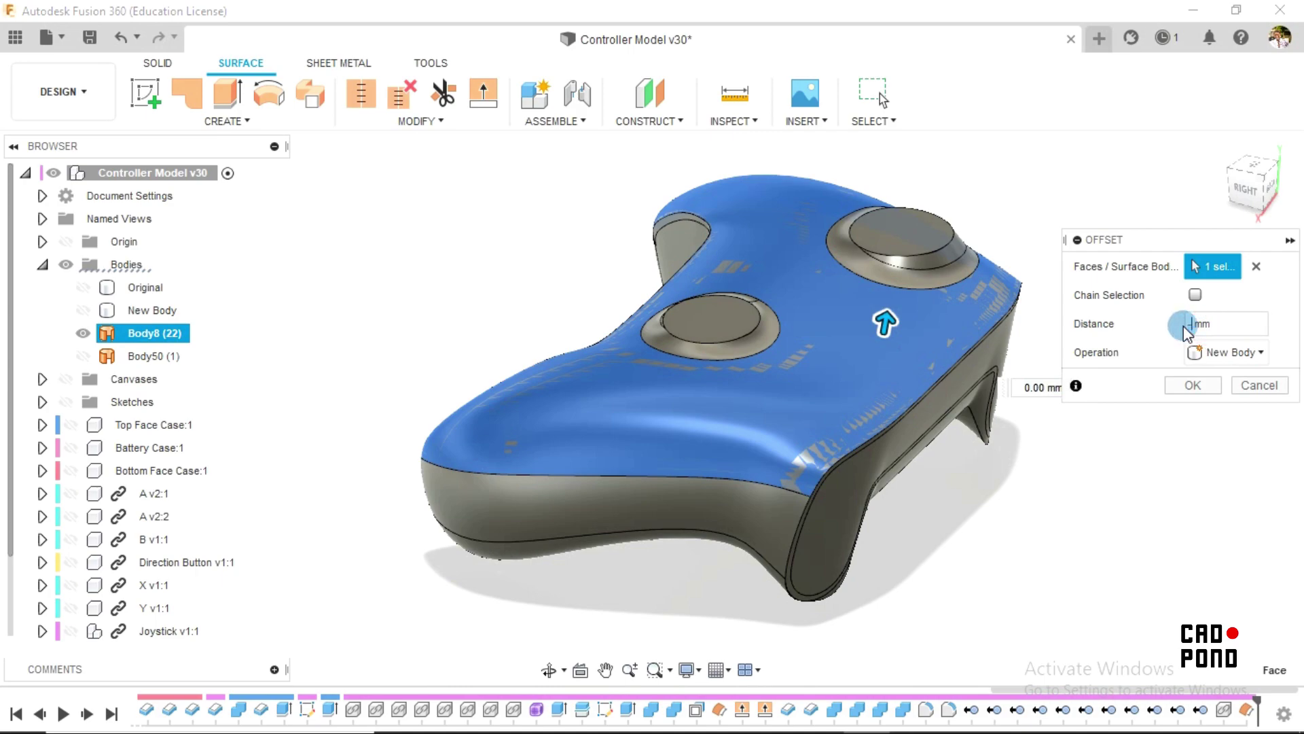
text(-1.5)
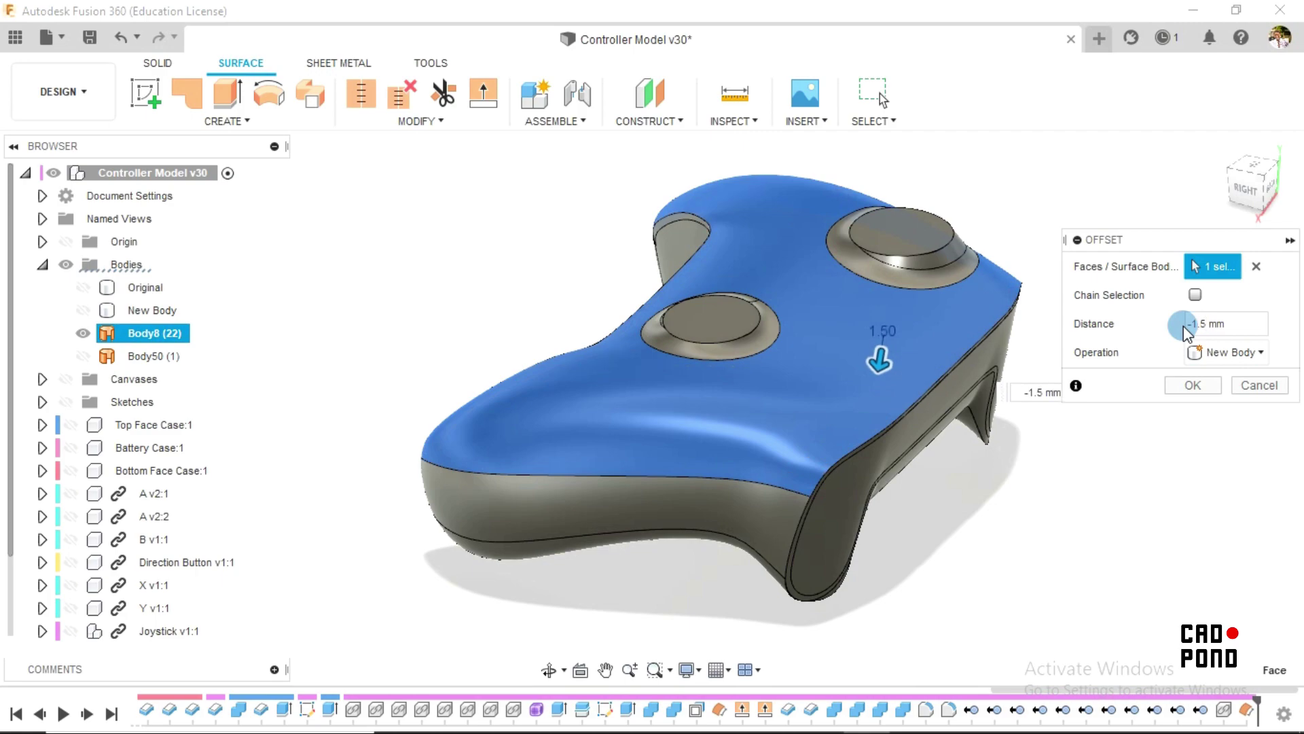
click(1194, 385)
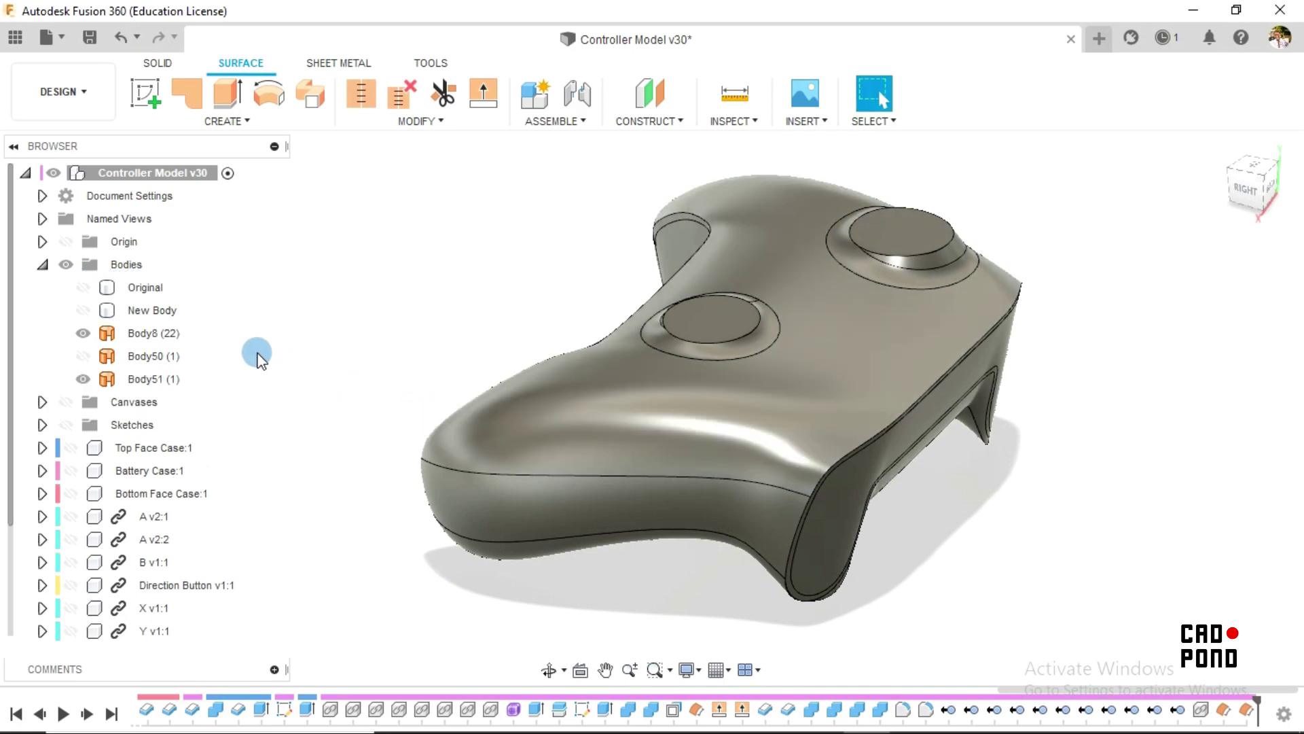
Step: Hide Body8 and show Body50 together with Body51 to compare the two offset surfaces
click(83, 333)
click(83, 333)
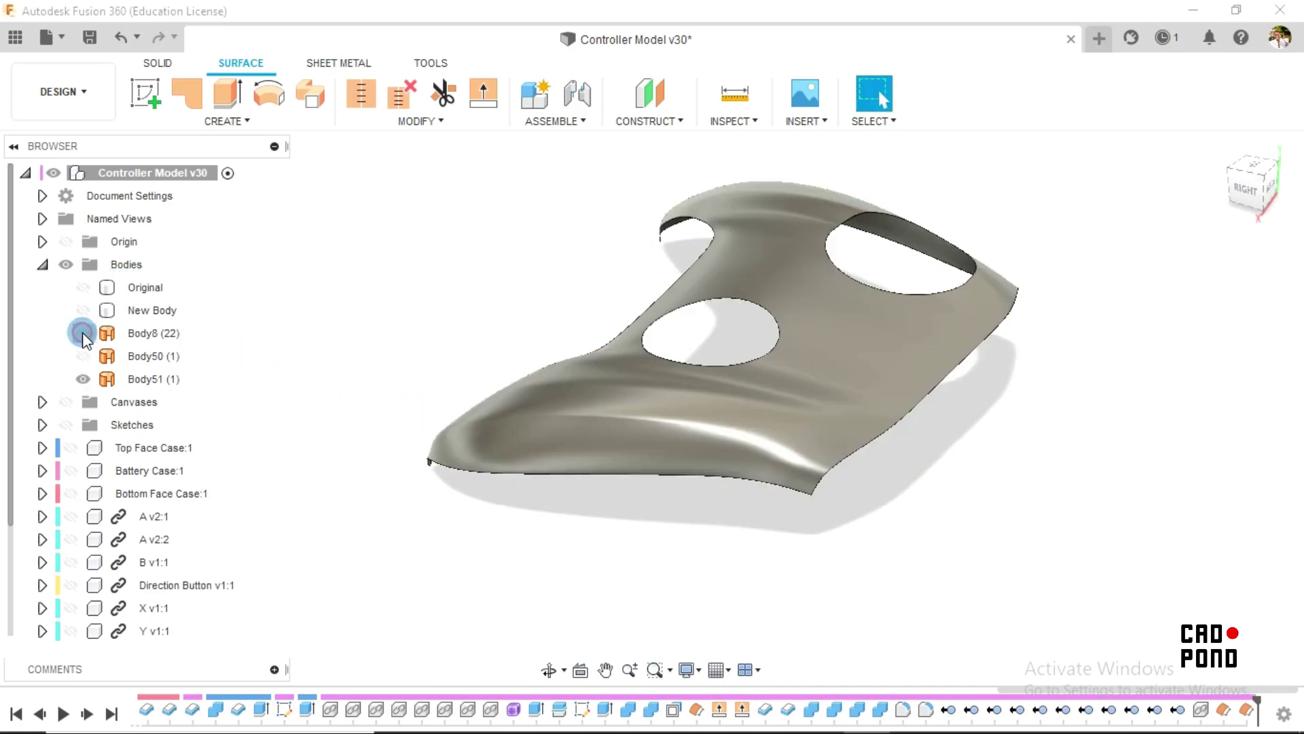
click(80, 354)
click(84, 369)
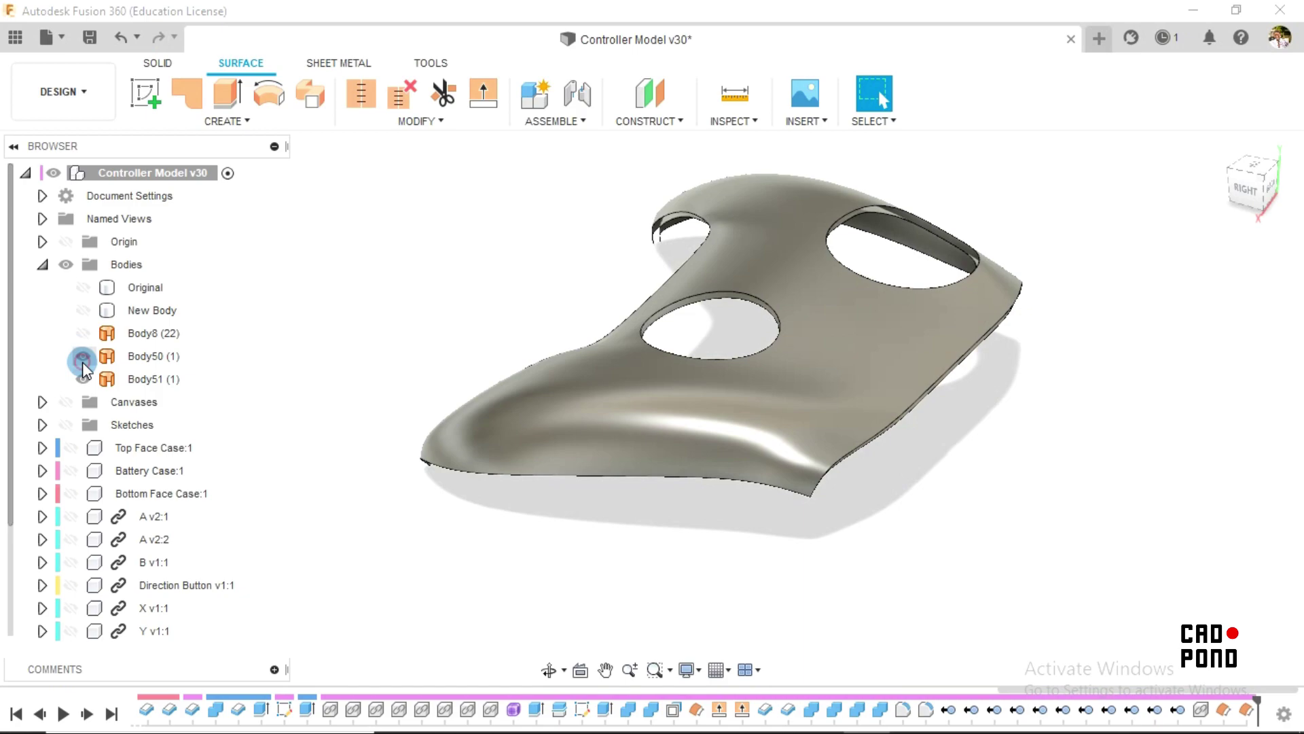
mouse_move(1080, 503)
shift+middle_down()
mouse_move(1064, 440)
mouse_move(1067, 456)
mouse_move(914, 454)
mouse_move(1033, 462)
shift+middle_up()
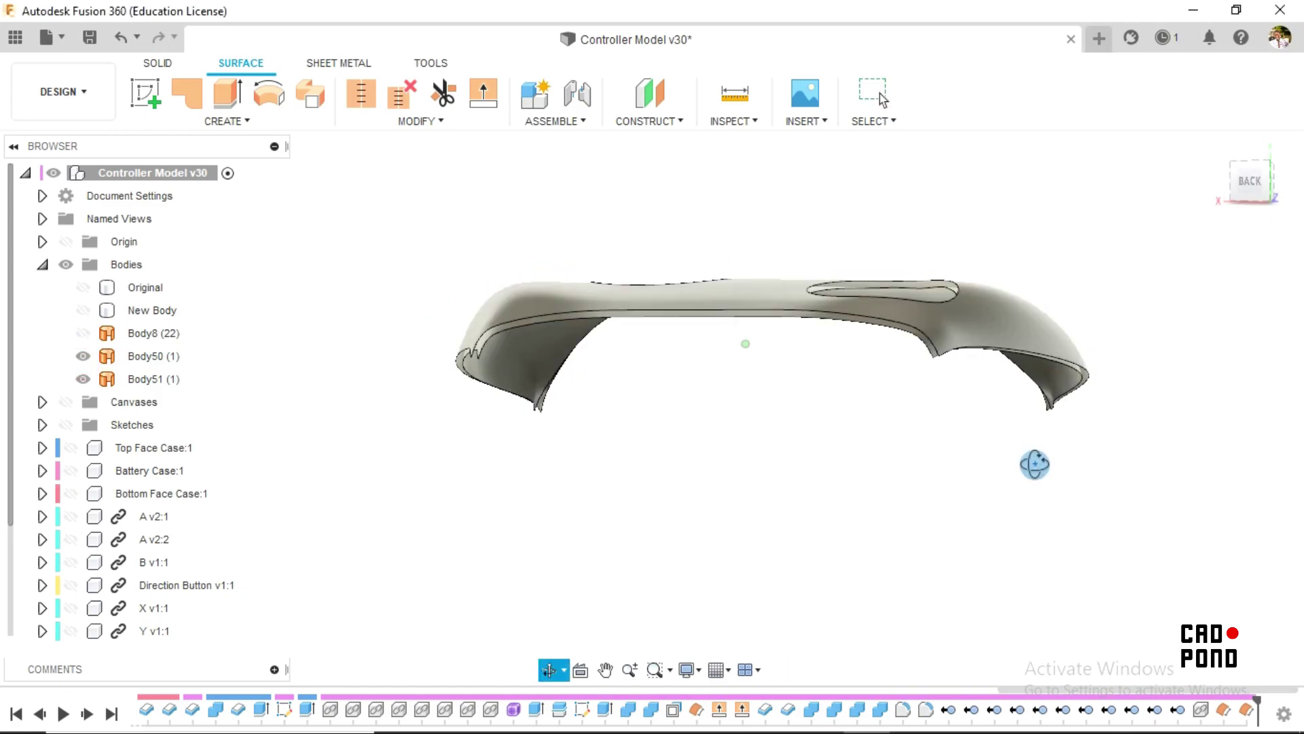
Step: Hide the offset surfaces Body50 and Body51, and show the Top Face Case component to inspect its button holes
click(82, 356)
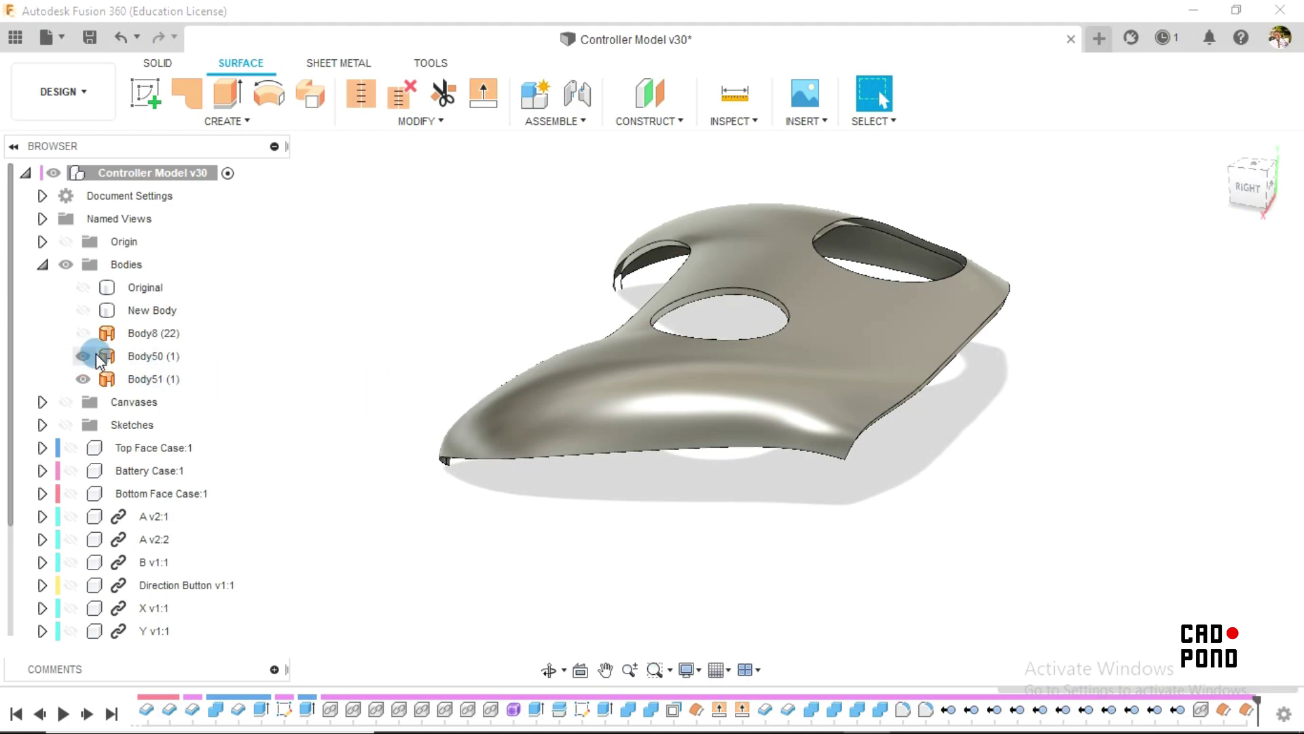
click(82, 356)
click(83, 379)
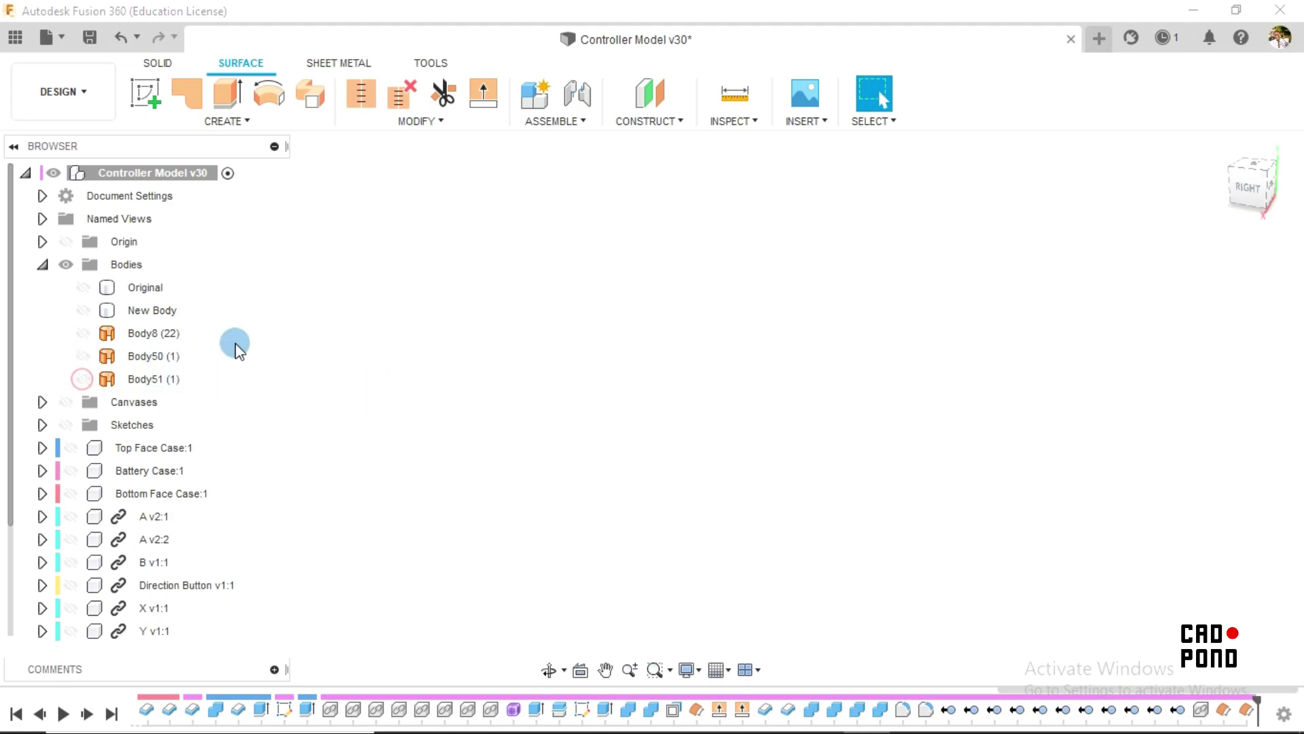
click(72, 447)
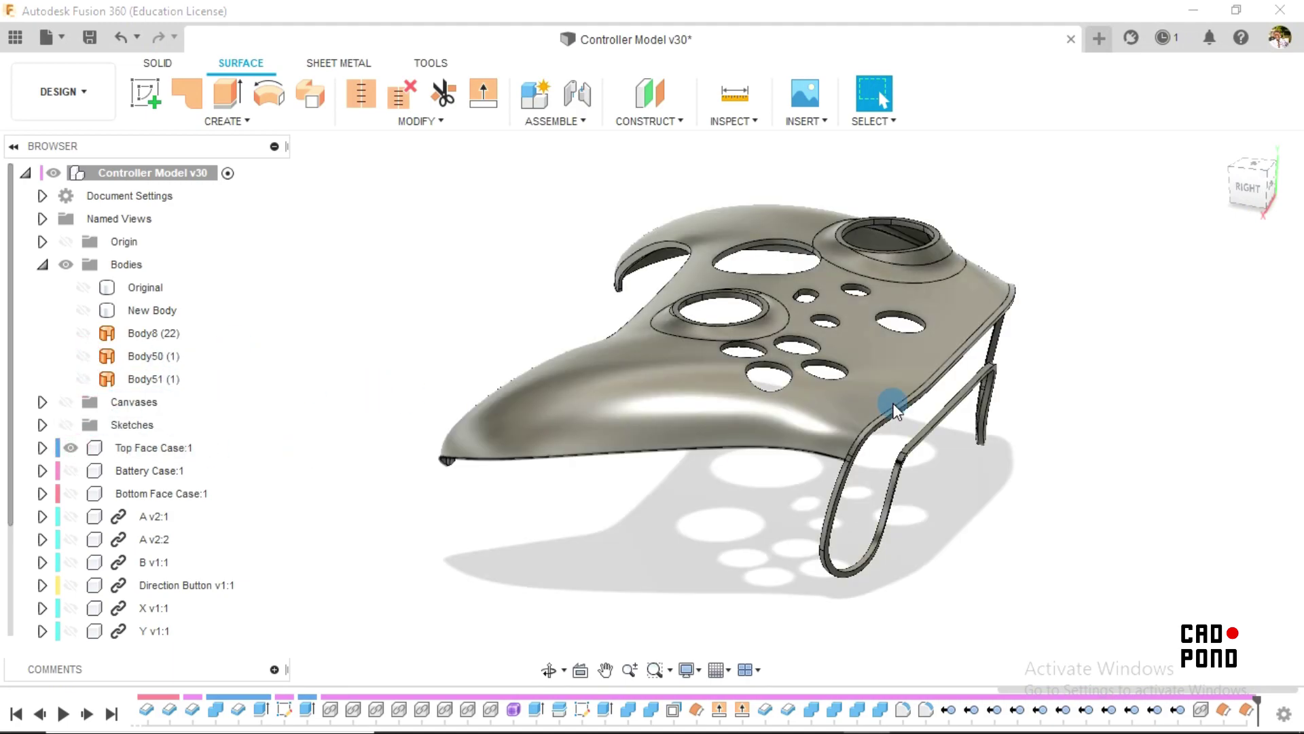
scroll(984, 358, up, 5)
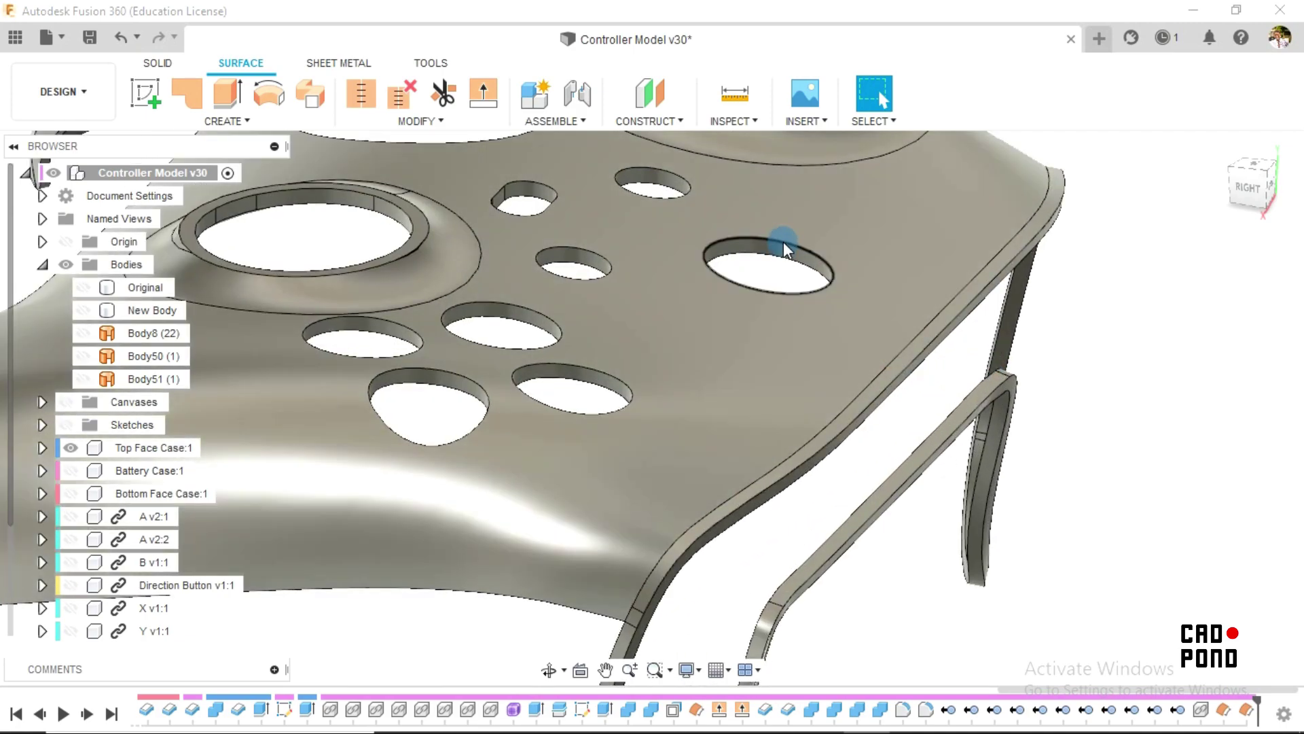
scroll(784, 242, up, 2)
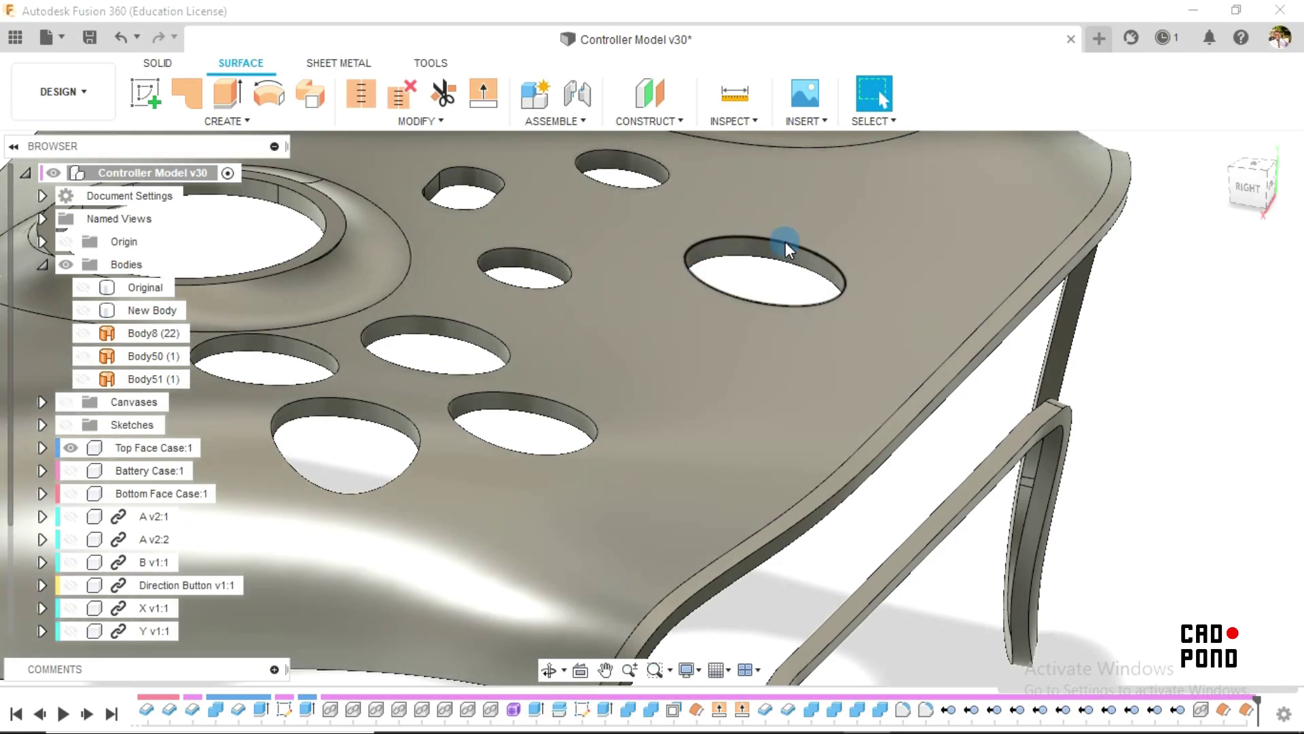
scroll(774, 271, down, 5)
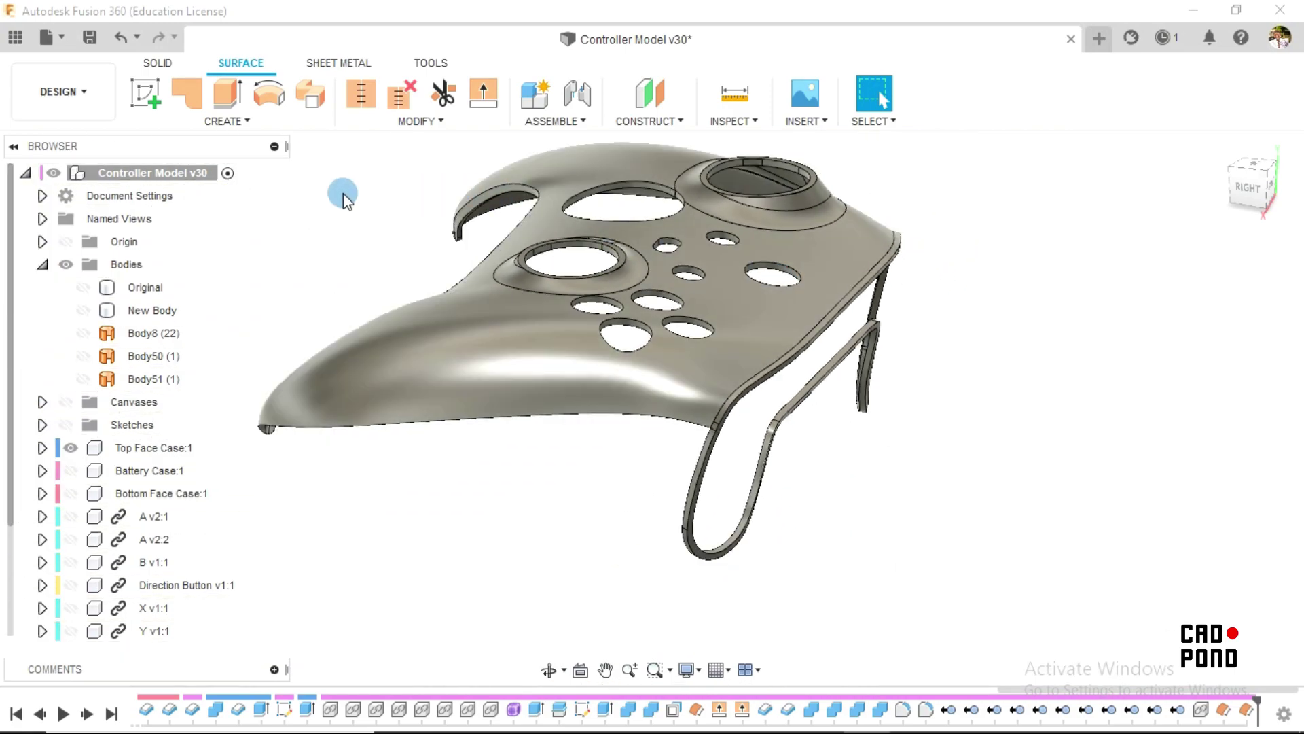
Step: Offset the Top Face Case's outer face with zero distance as a new surface body and hide the Top Face Case component
click(231, 123)
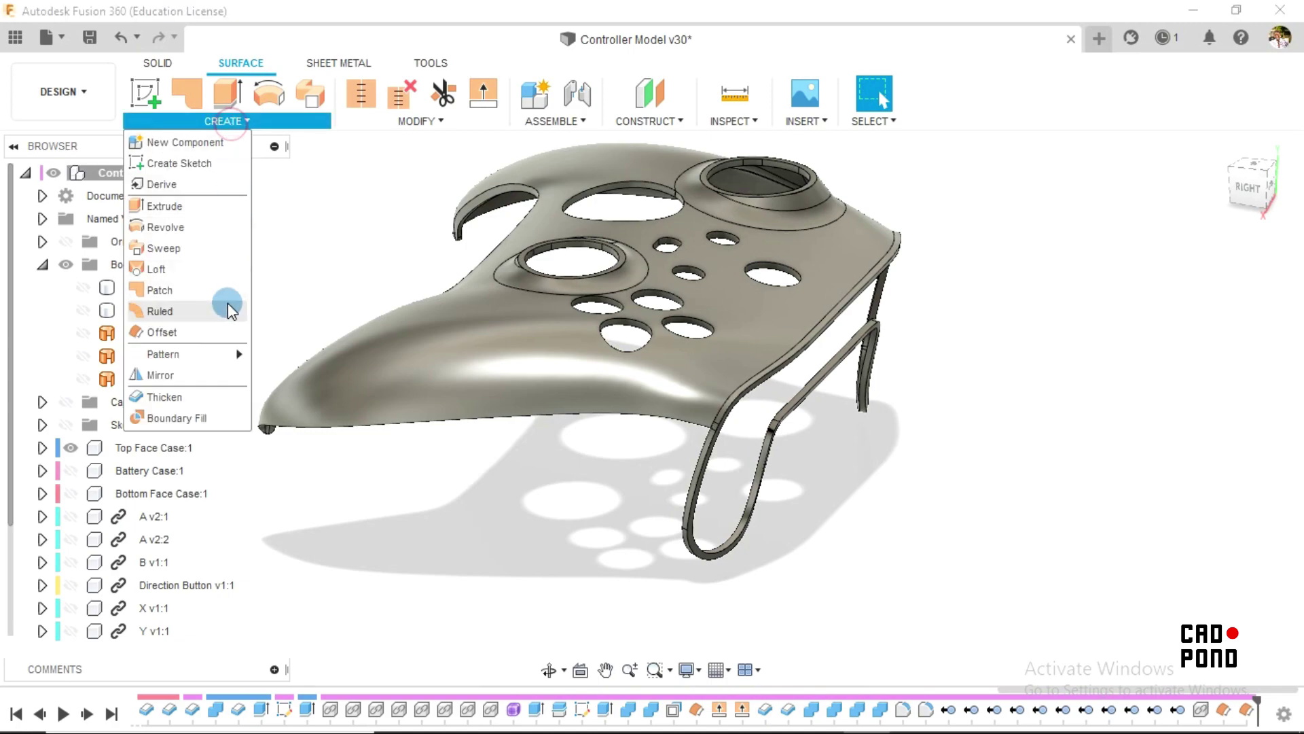
click(192, 332)
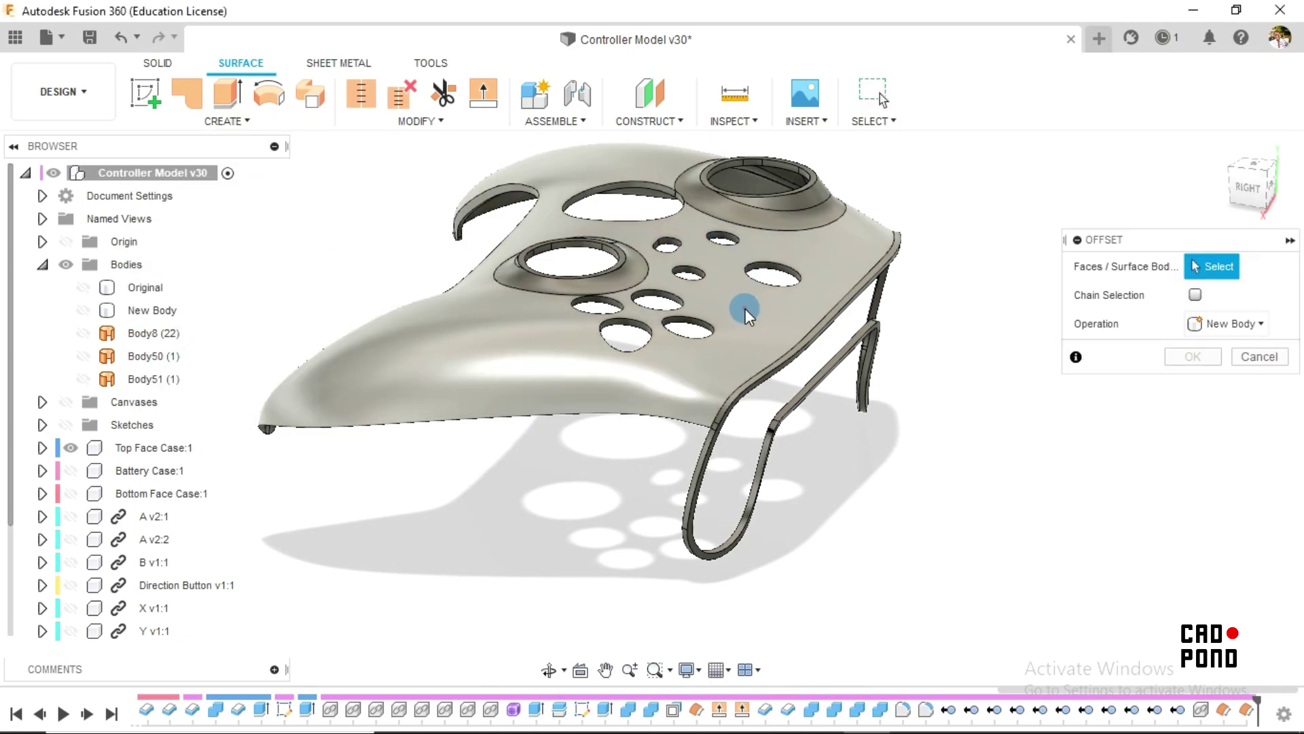
click(744, 308)
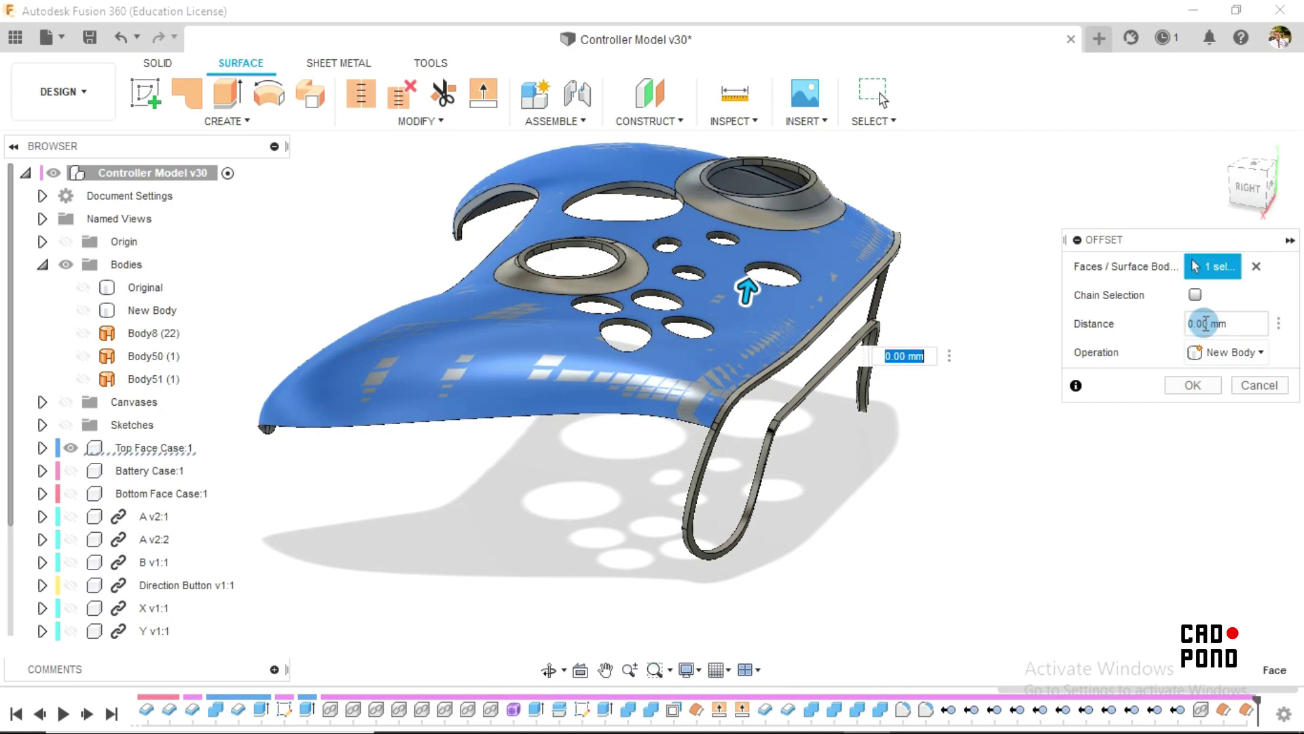
click(1200, 385)
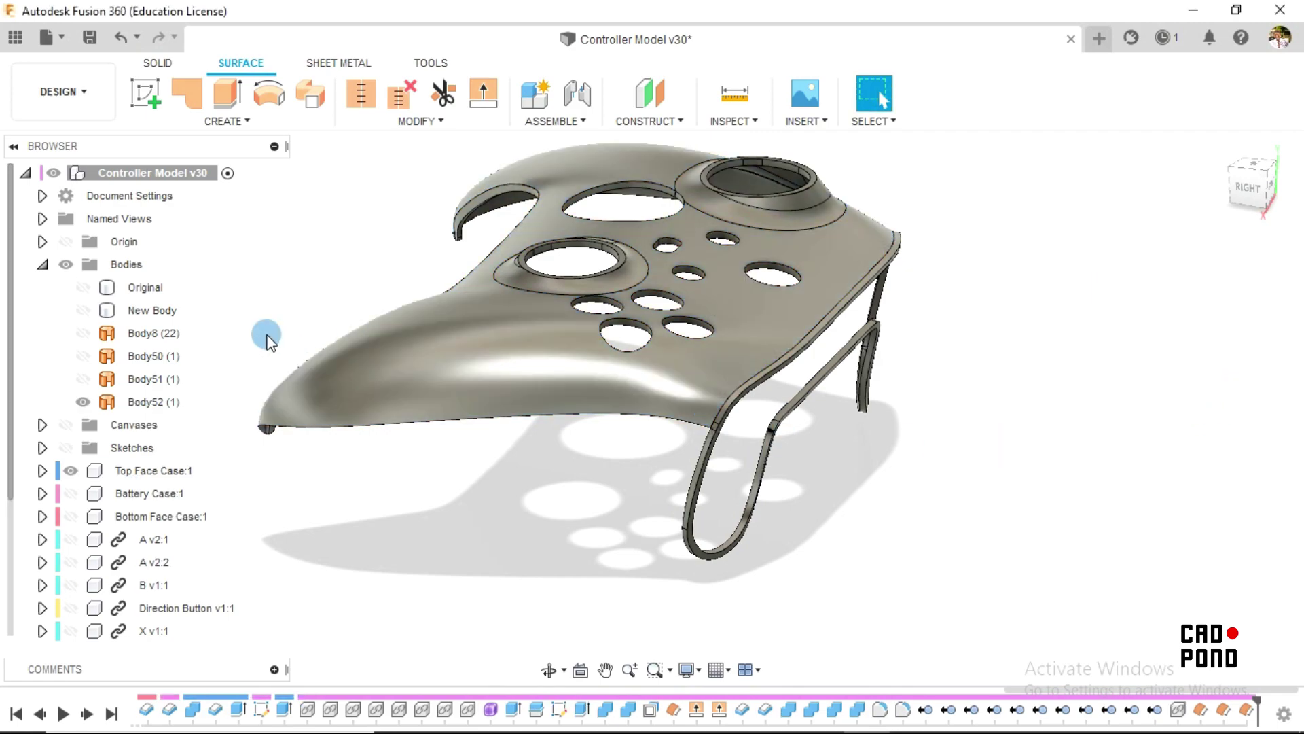
click(74, 472)
click(71, 471)
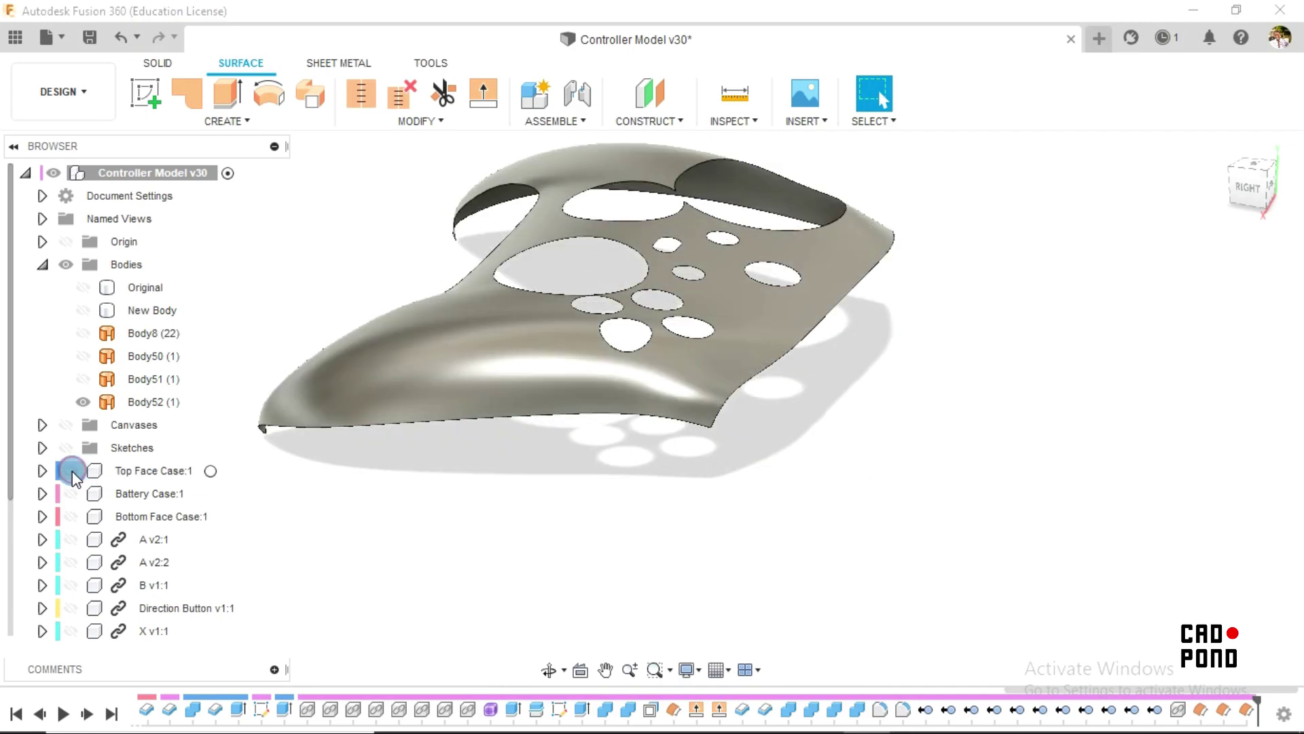
Step: Patch the large round button hole near the copied surface's edge as a new body, with edge chaining enabled
click(736, 284)
scroll(805, 307, up, 5)
scroll(796, 285, down, 4)
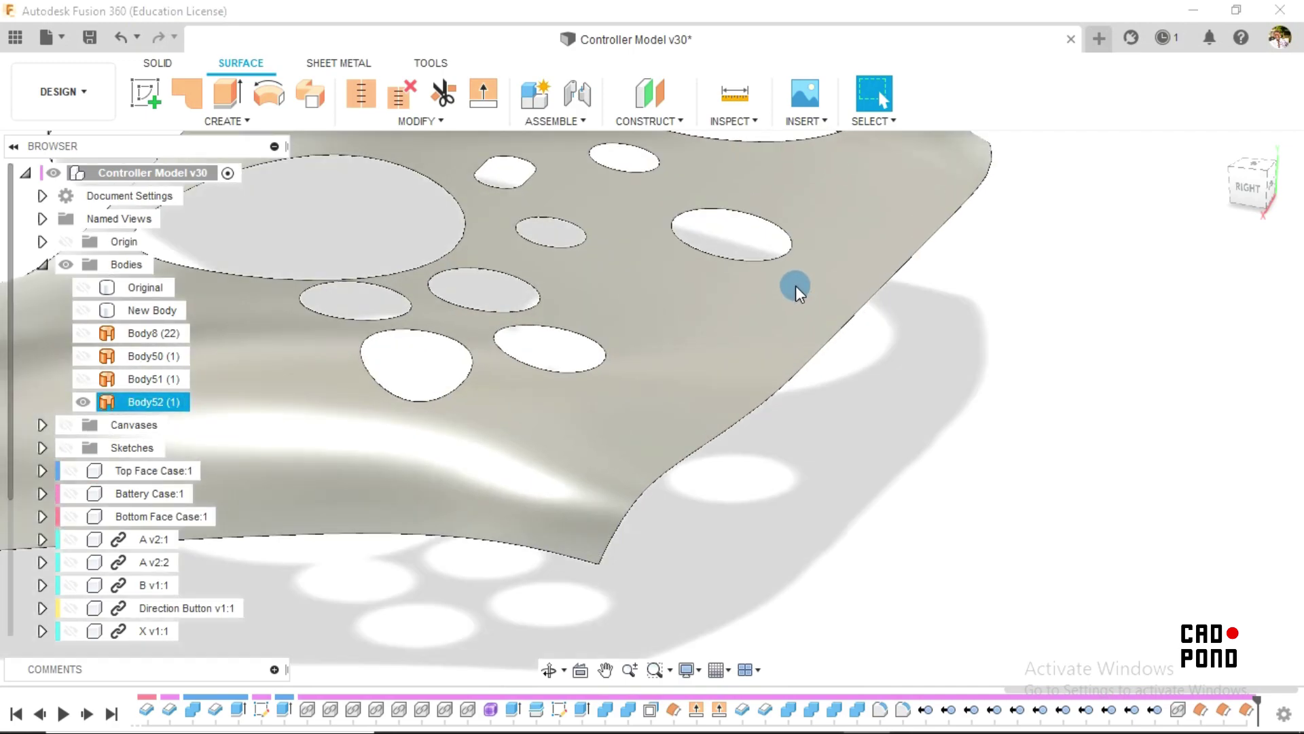
scroll(472, 214, up, 2)
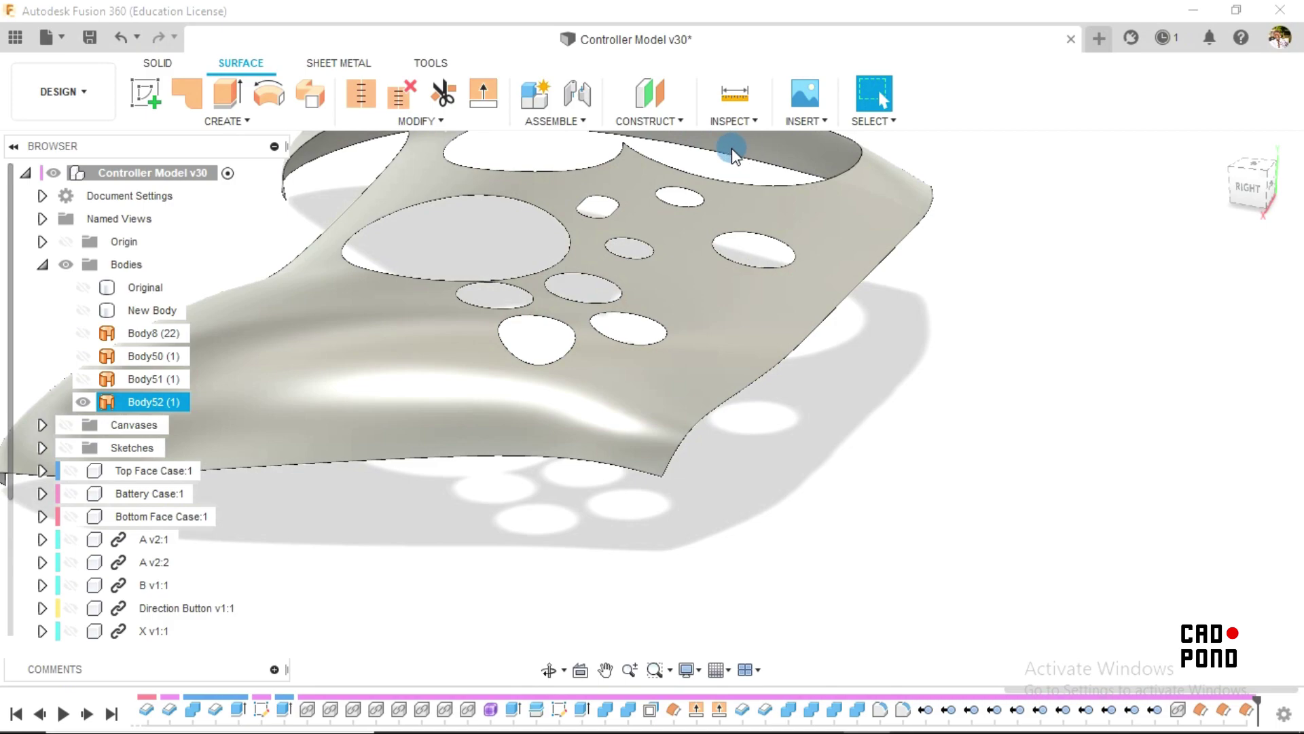
click(892, 186)
scroll(763, 224, up, 3)
scroll(652, 217, up, 1)
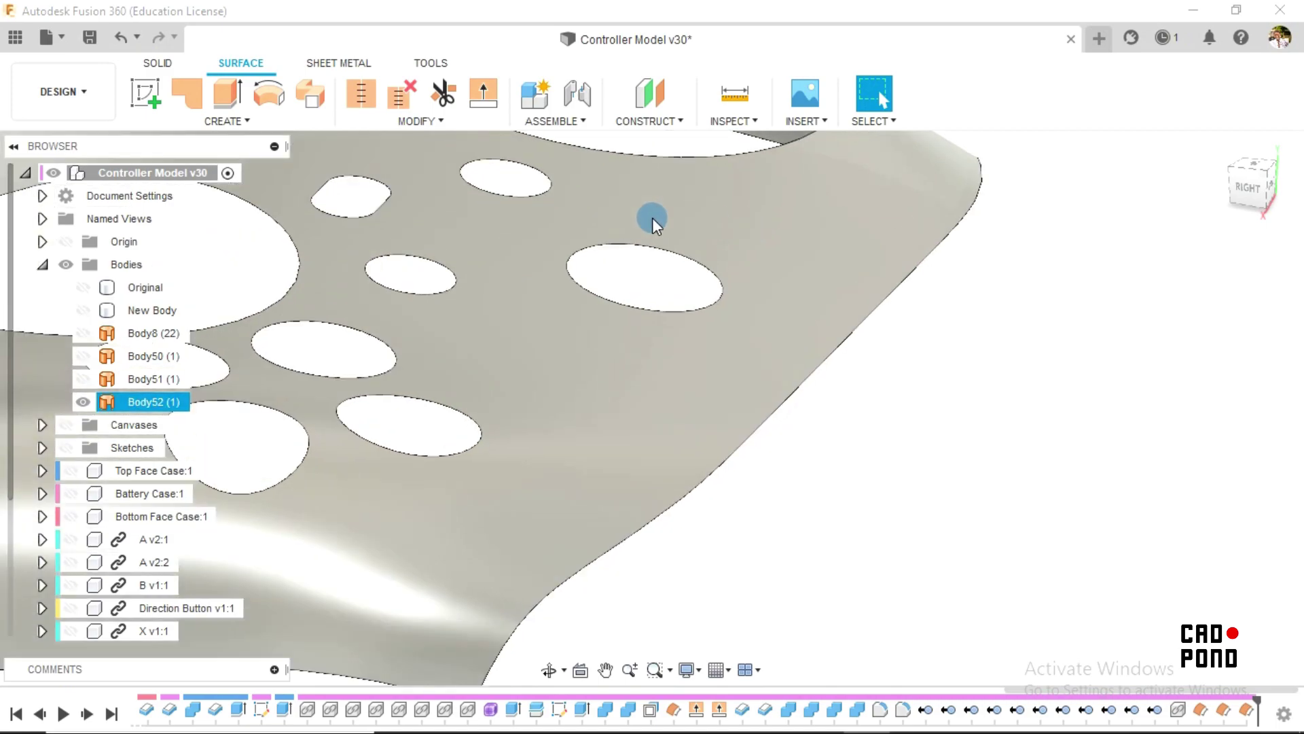
click(304, 147)
click(232, 120)
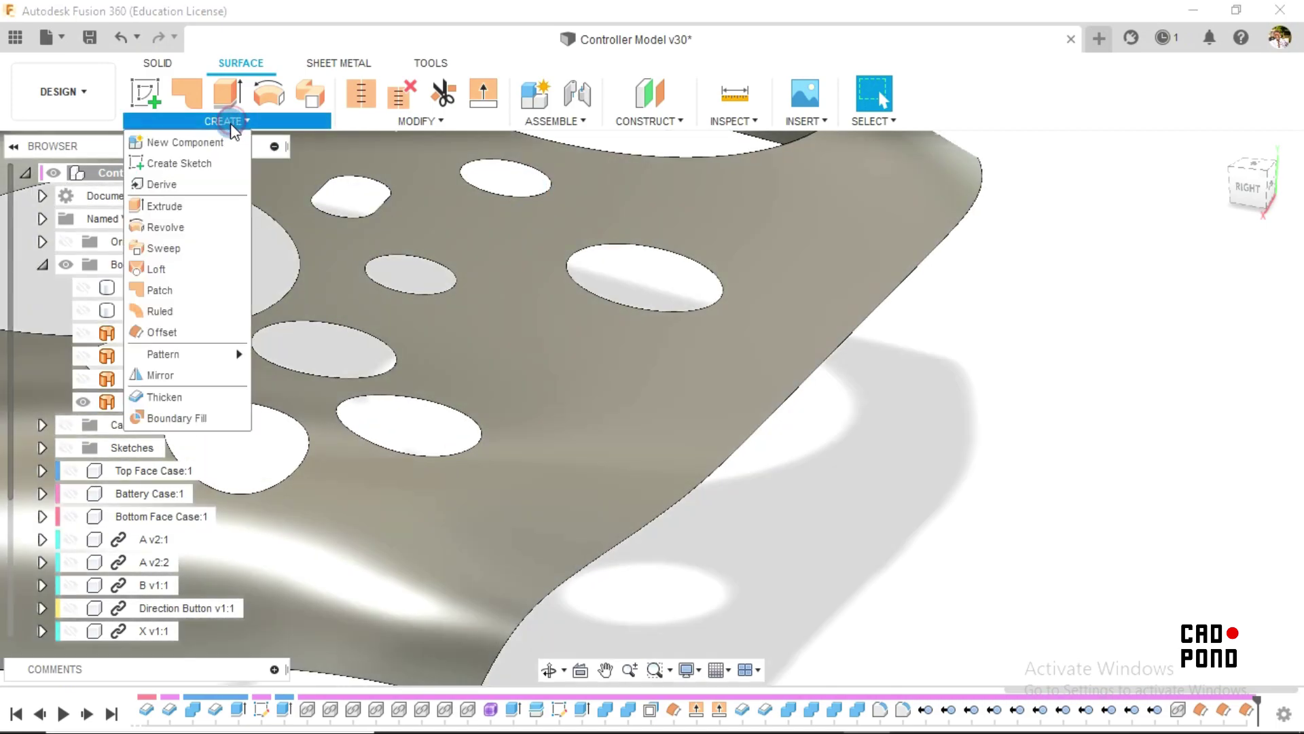
click(162, 290)
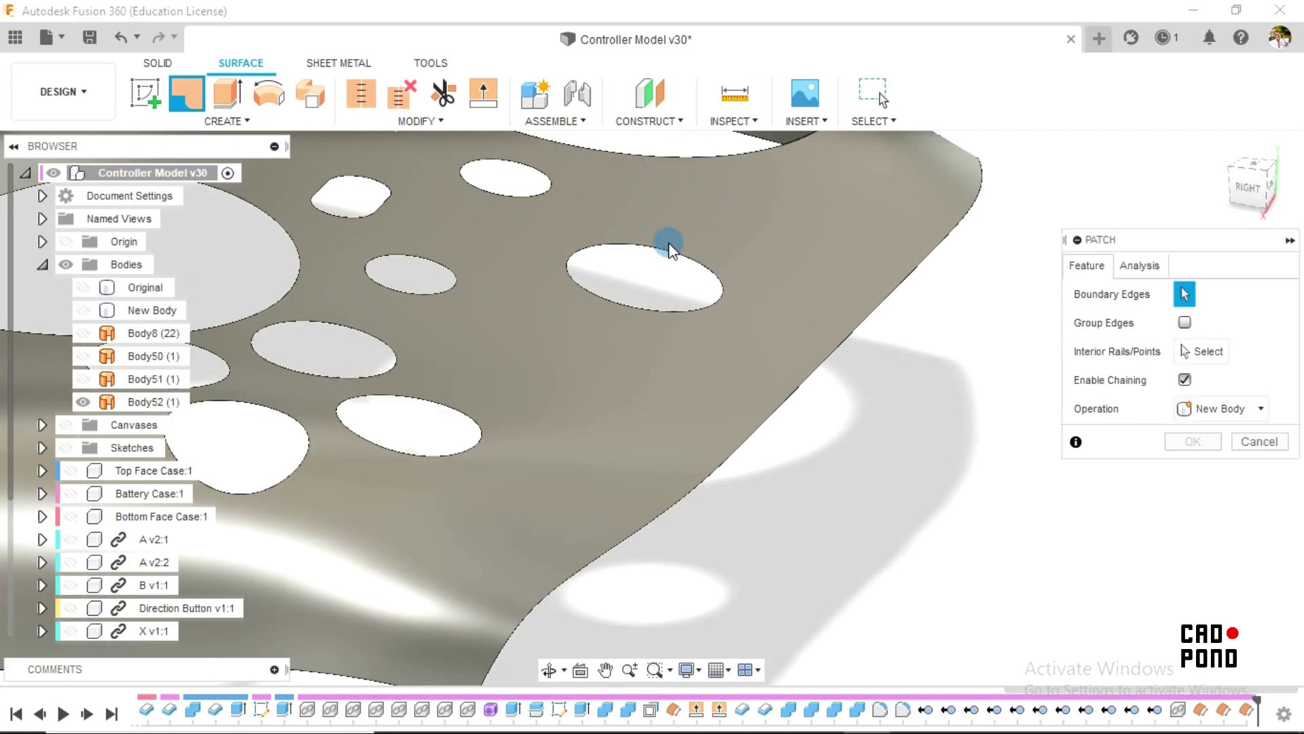
click(652, 250)
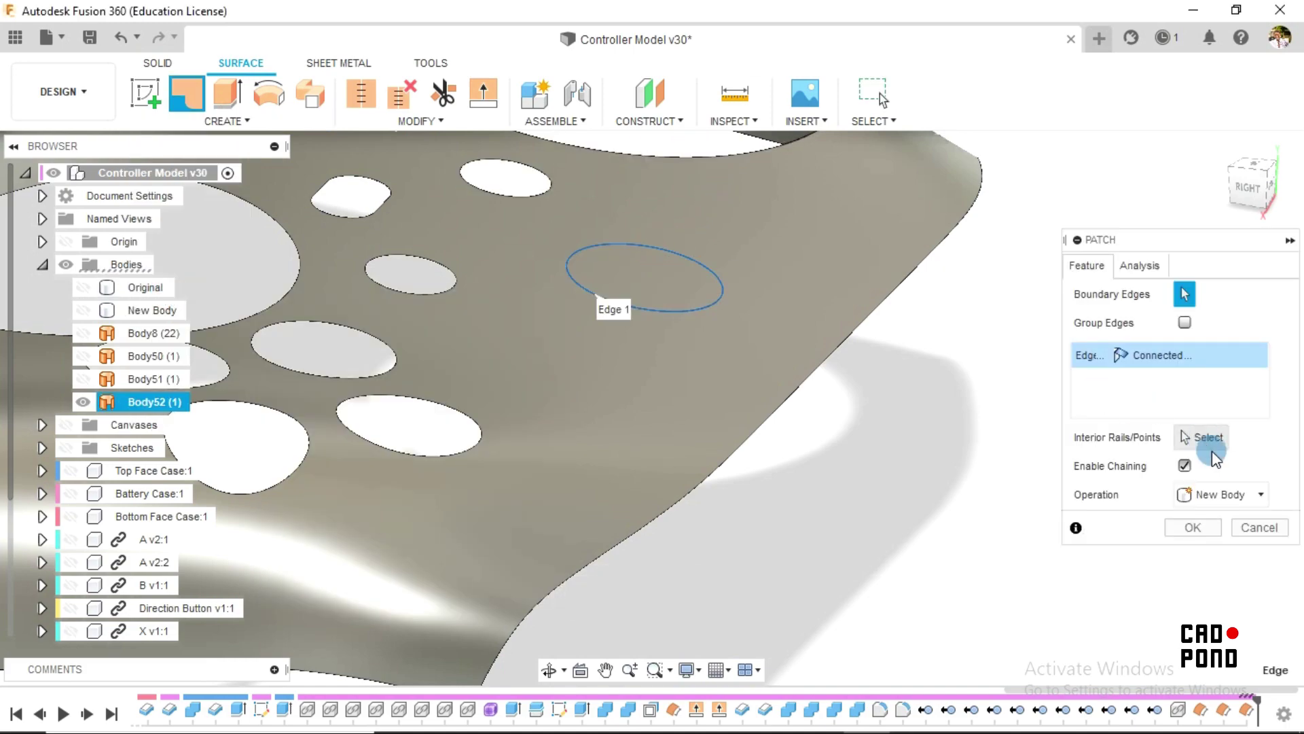
click(1193, 527)
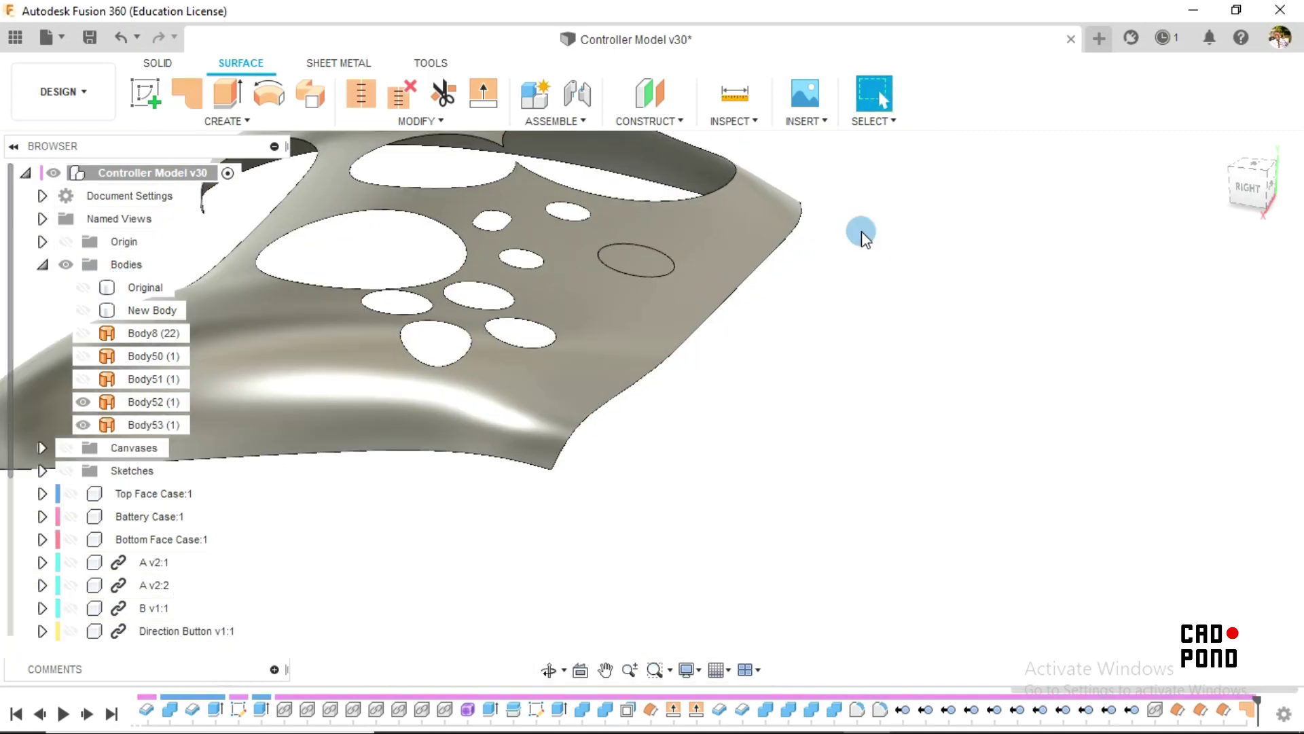
Step: Stitch the copied case surface Body52 and the patch Body53 into one surface with a 0.10 mm tolerance
scroll(804, 312, down, 5)
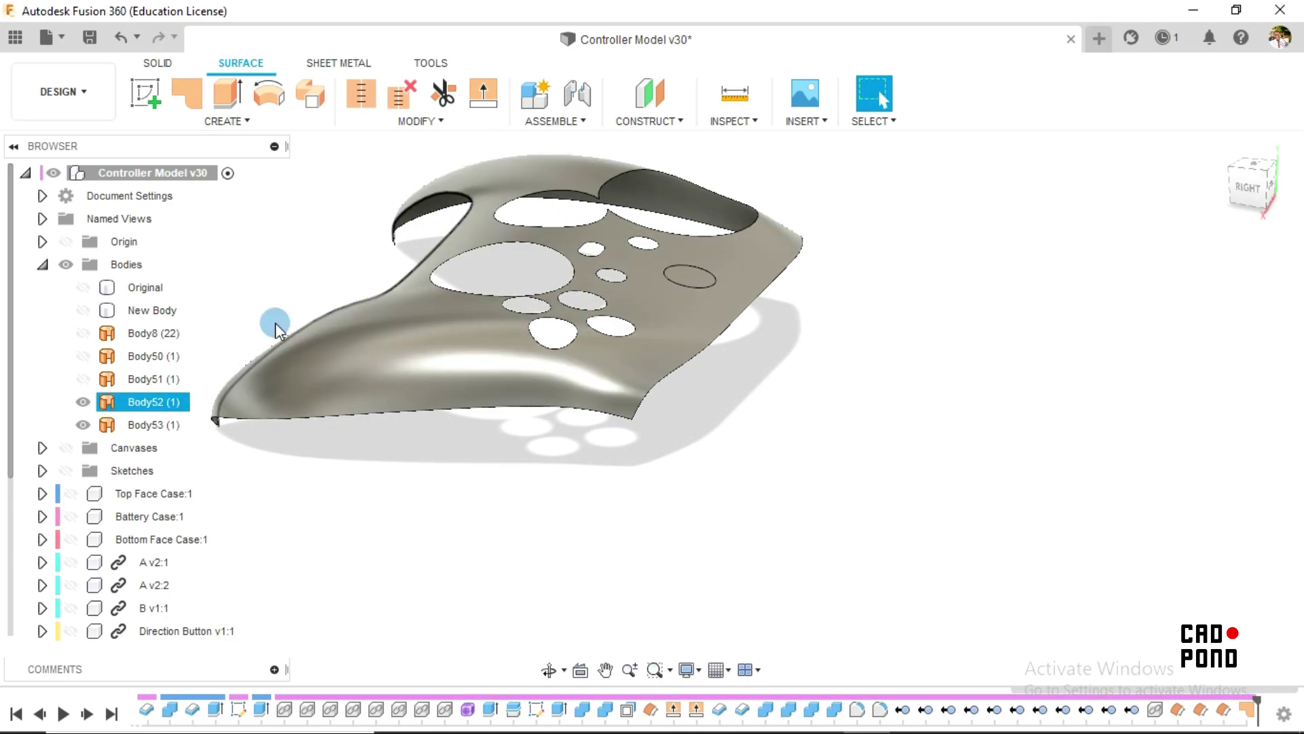
click(218, 443)
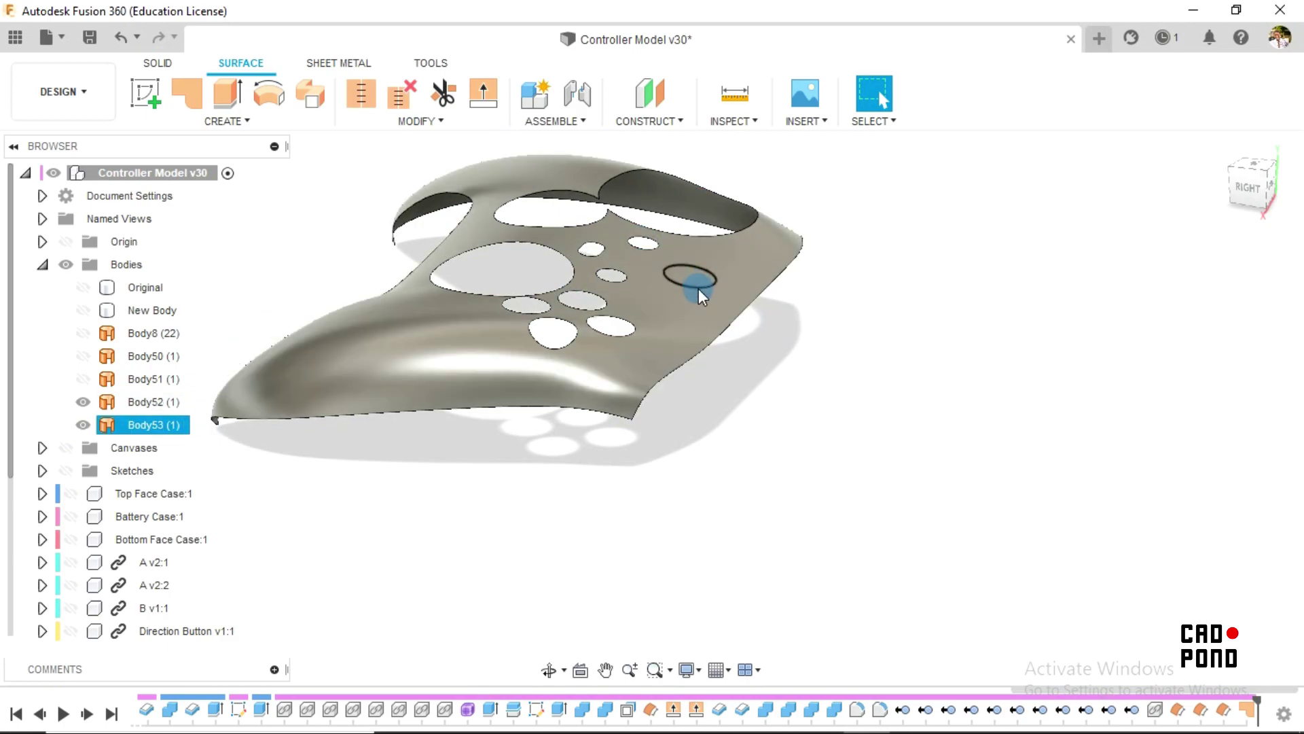
scroll(699, 283, up, 5)
click(367, 109)
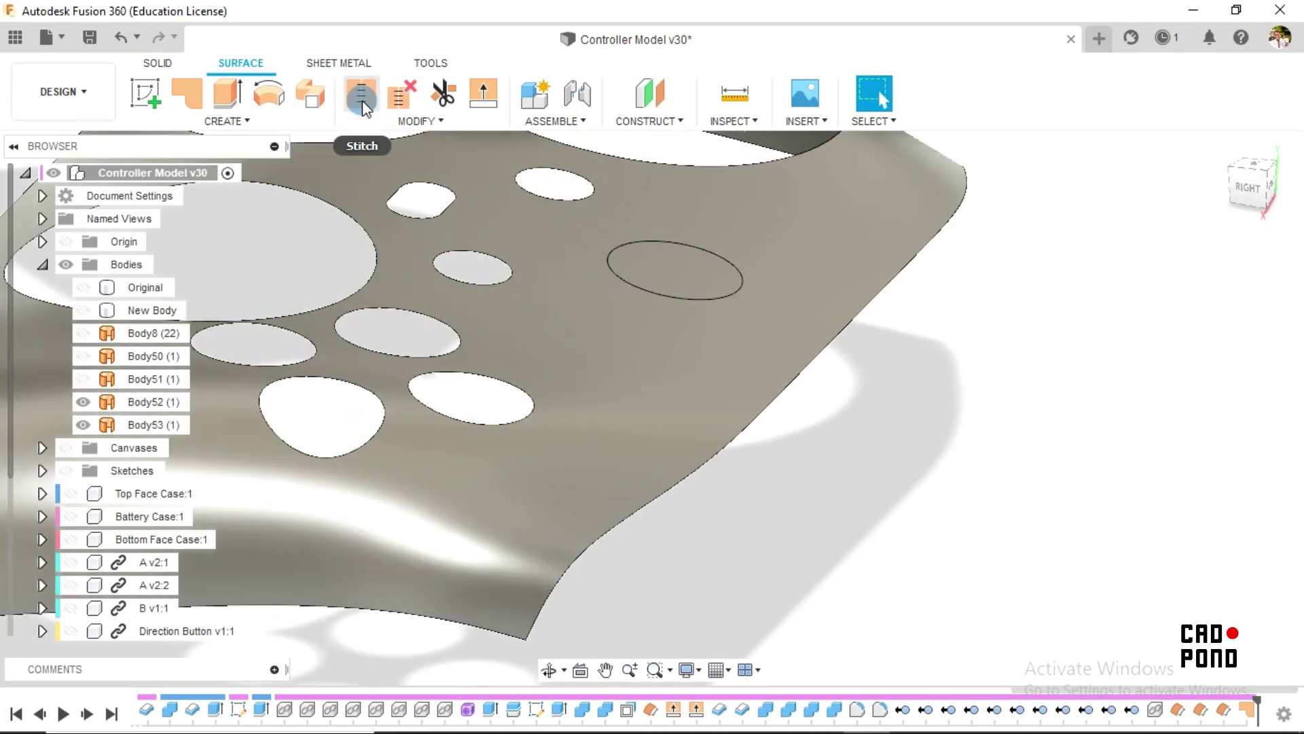
click(639, 342)
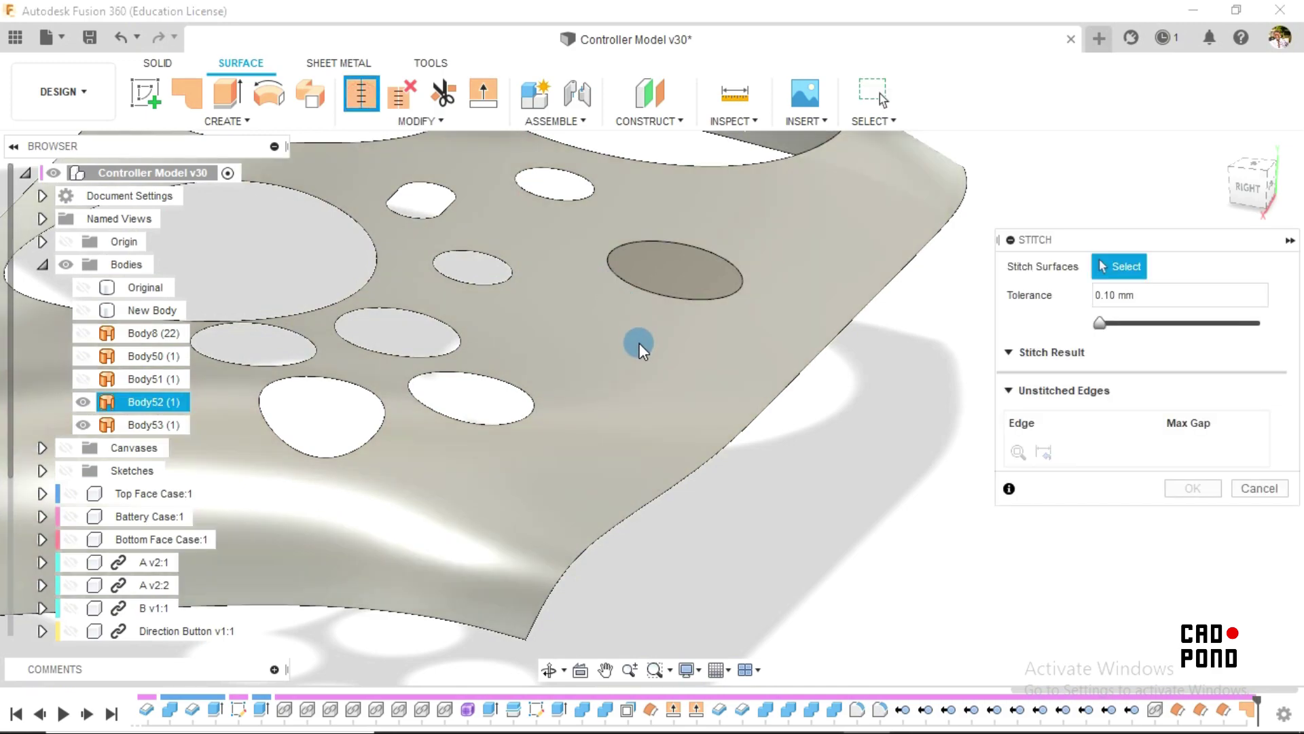
click(781, 275)
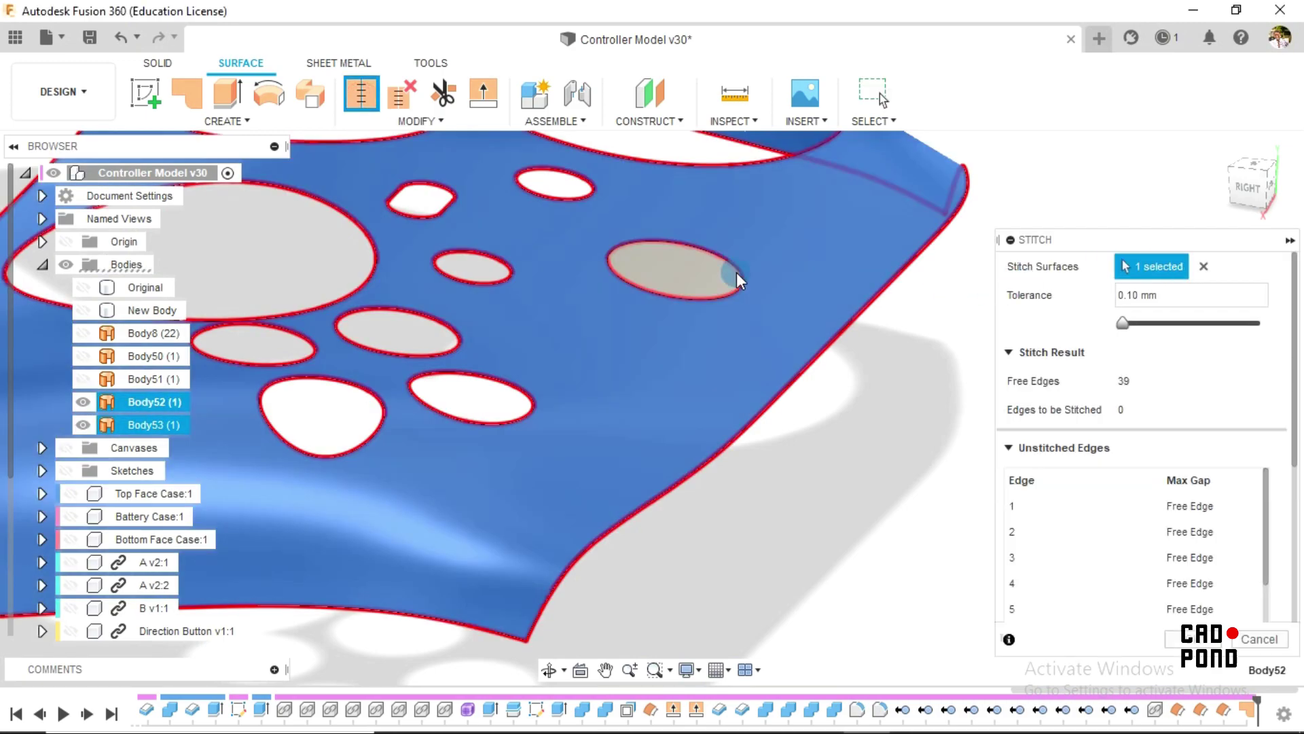
click(684, 271)
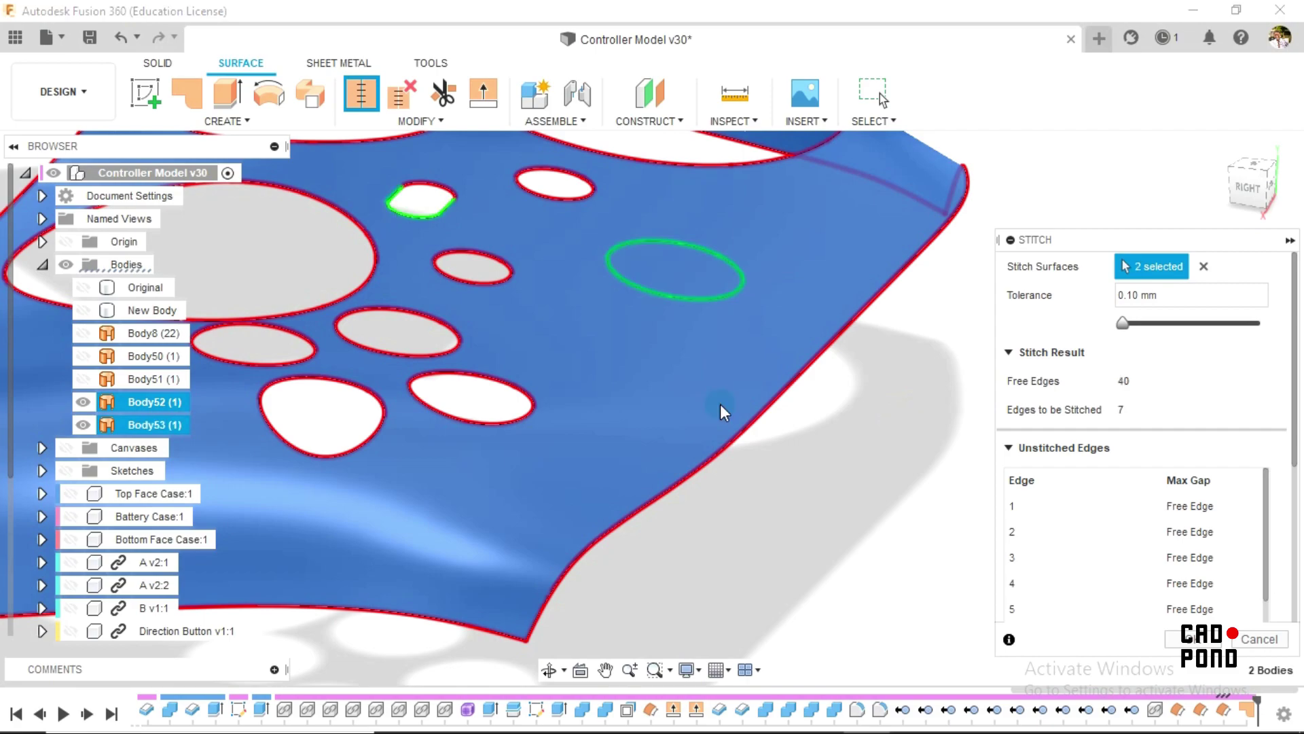
click(1163, 644)
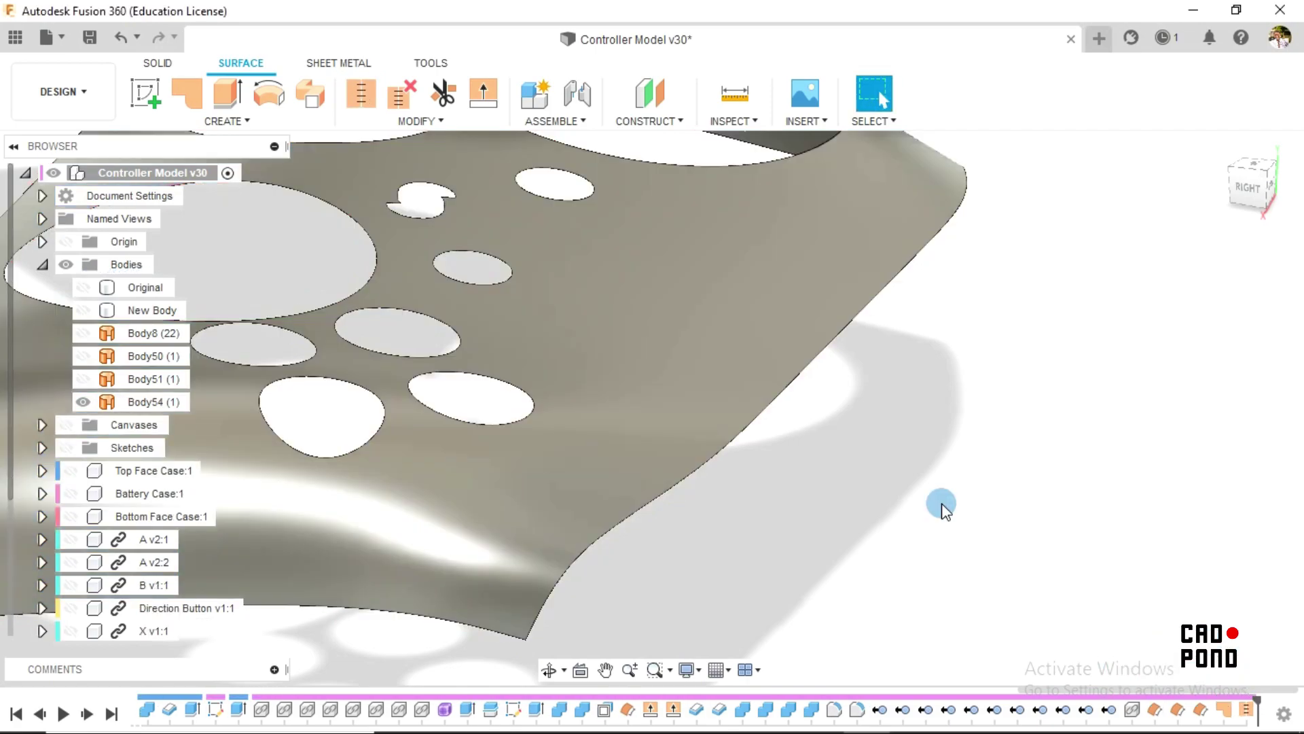
Step: Examine the stitched surface around the patched hole and the neighbouring small button holes
scroll(939, 500, down, 3)
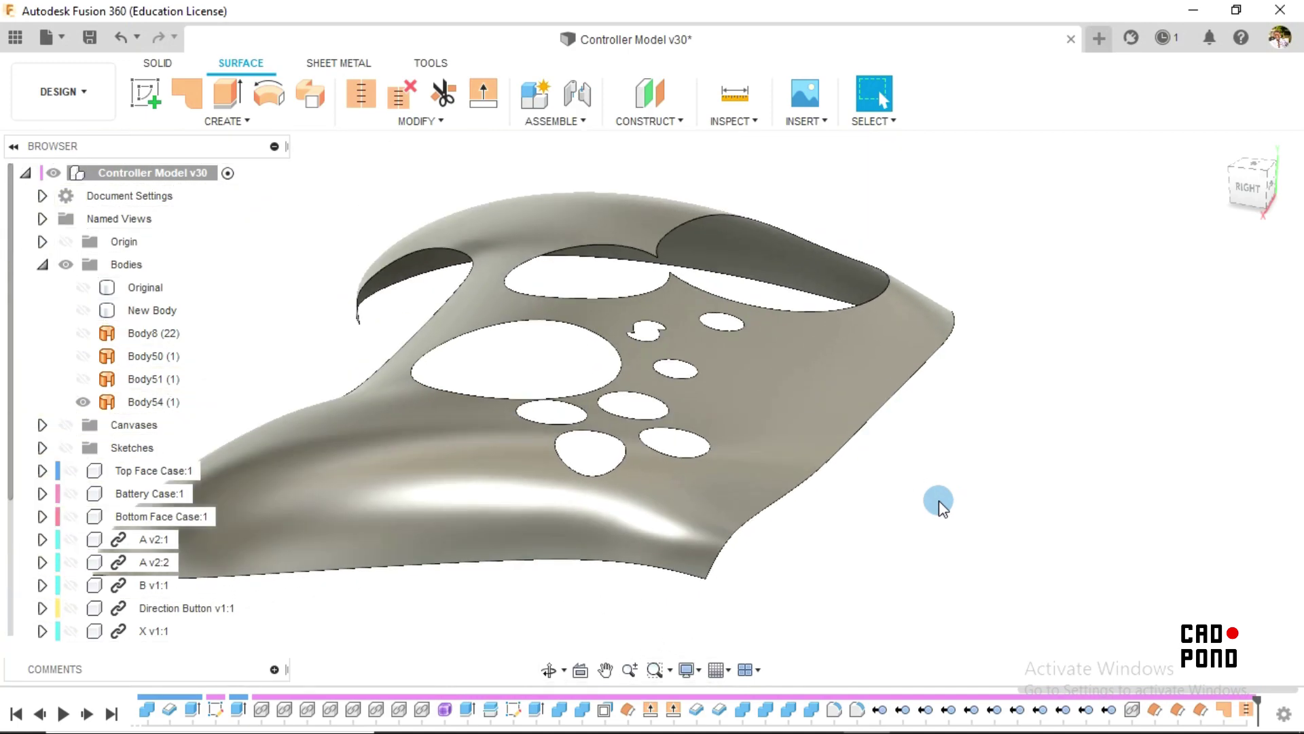
scroll(936, 490, up, 3)
click(531, 234)
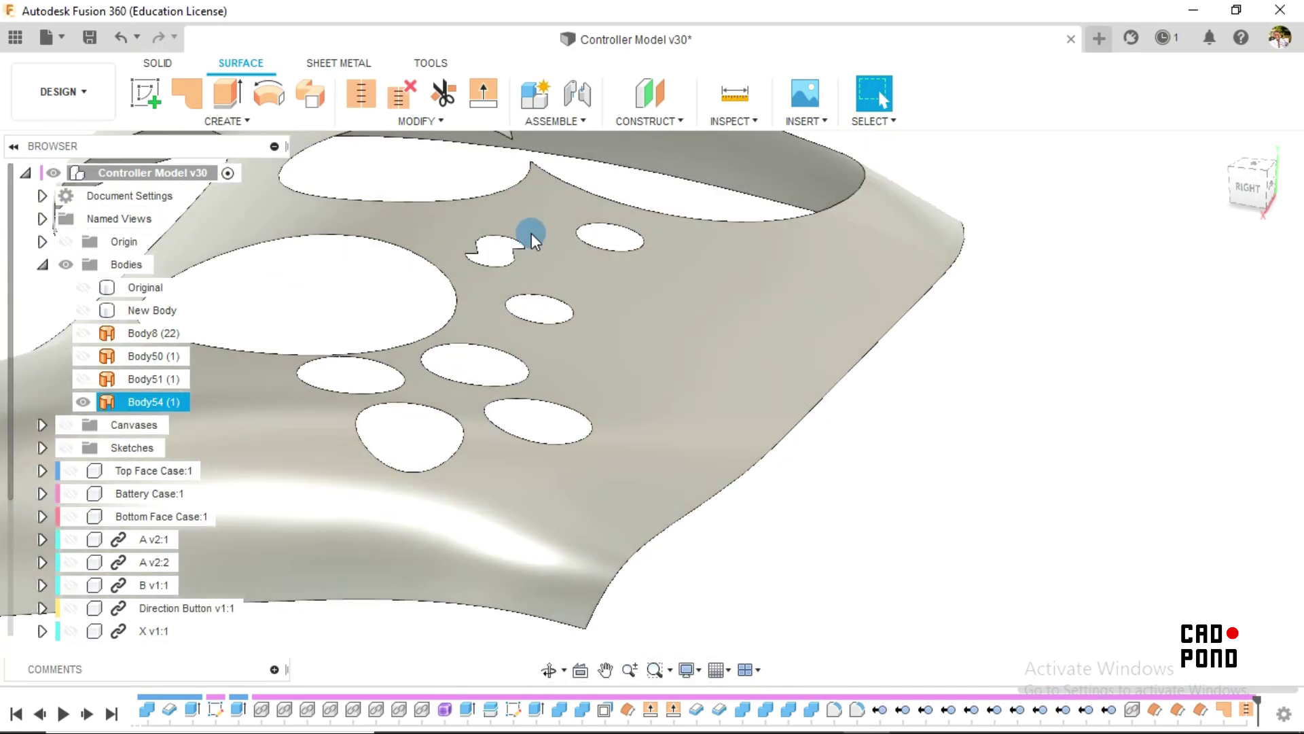
middle_drag(531, 233, 654, 175)
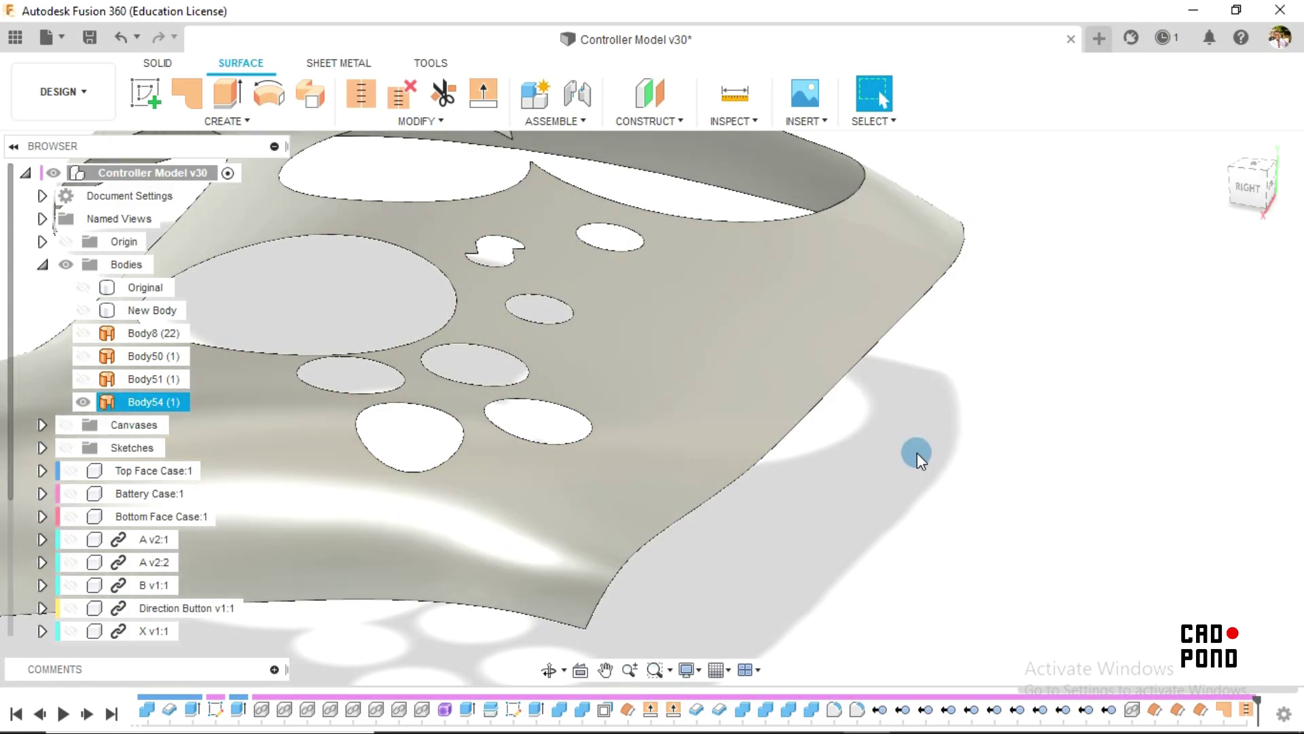
click(917, 454)
scroll(945, 483, down, 3)
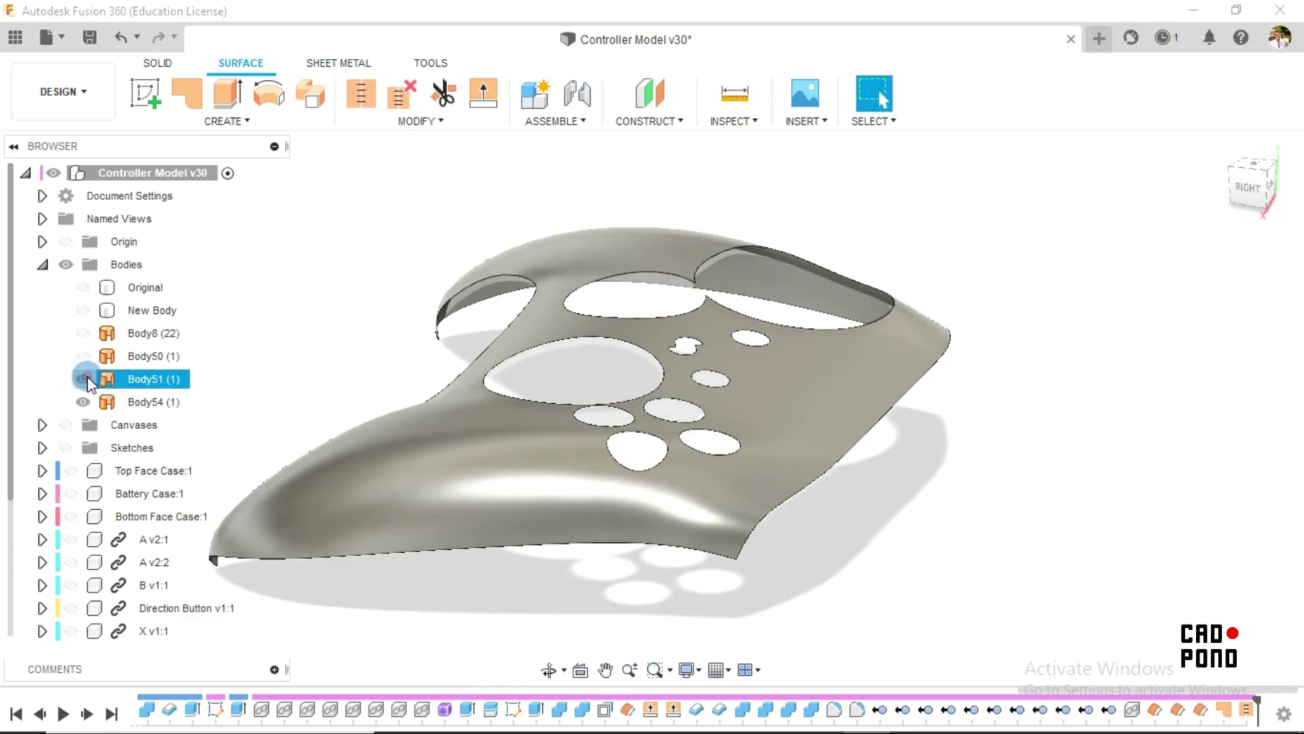
Step: Discard the stitched copy of the case surface and show the two offset surfaces Body50 and Body51 together
click(84, 379)
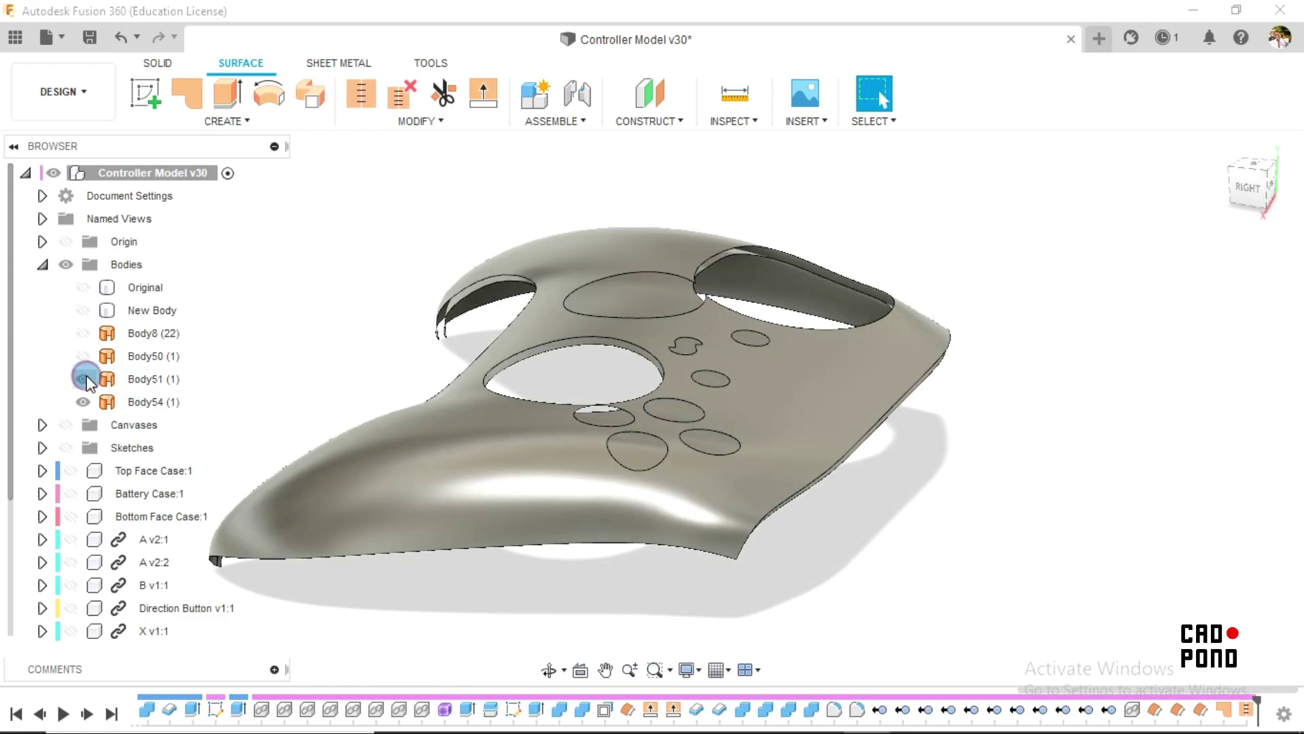
click(137, 379)
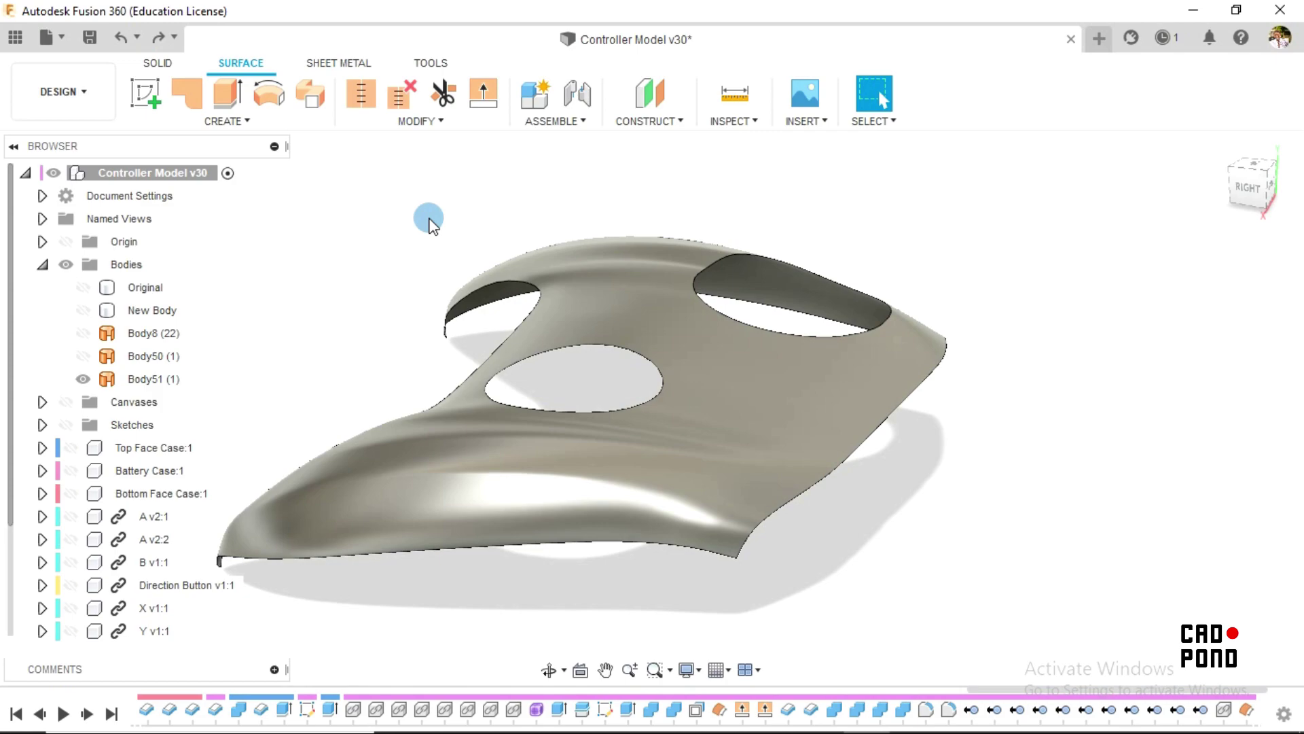
shift+middle_drag(966, 530, 1059, 551)
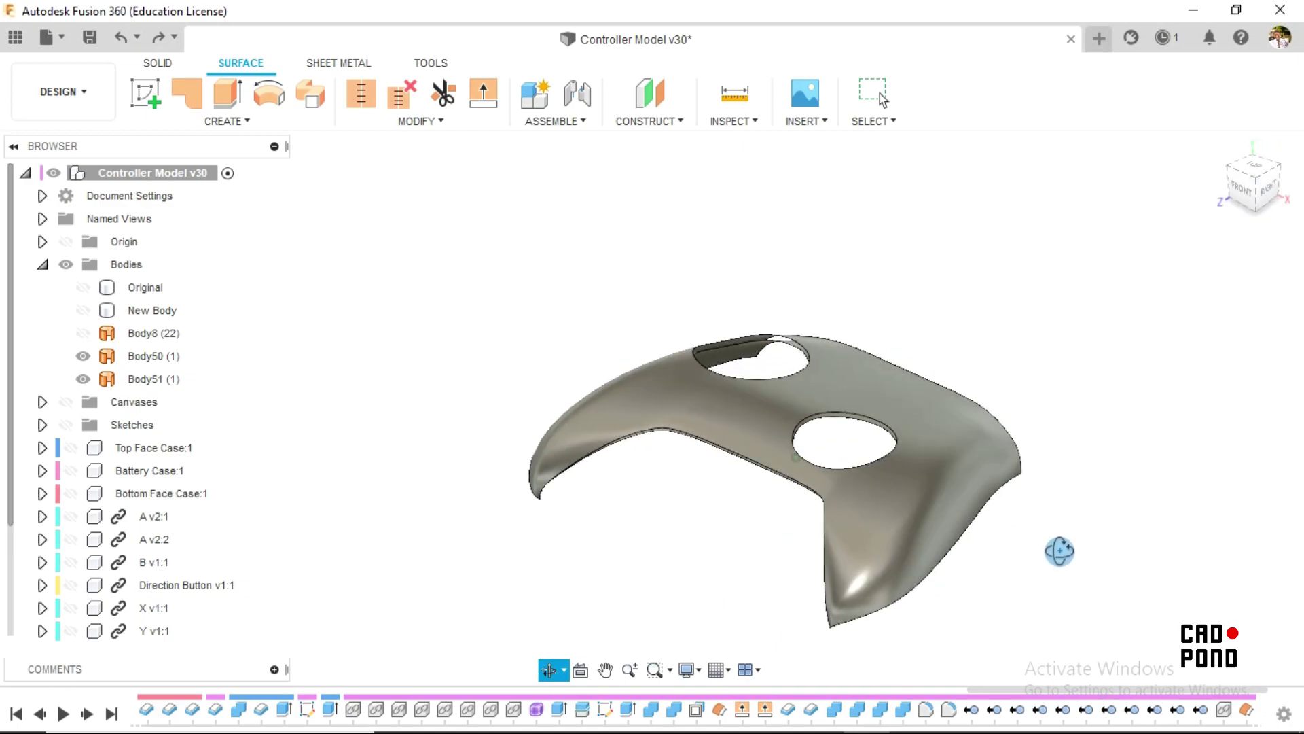
click(105, 447)
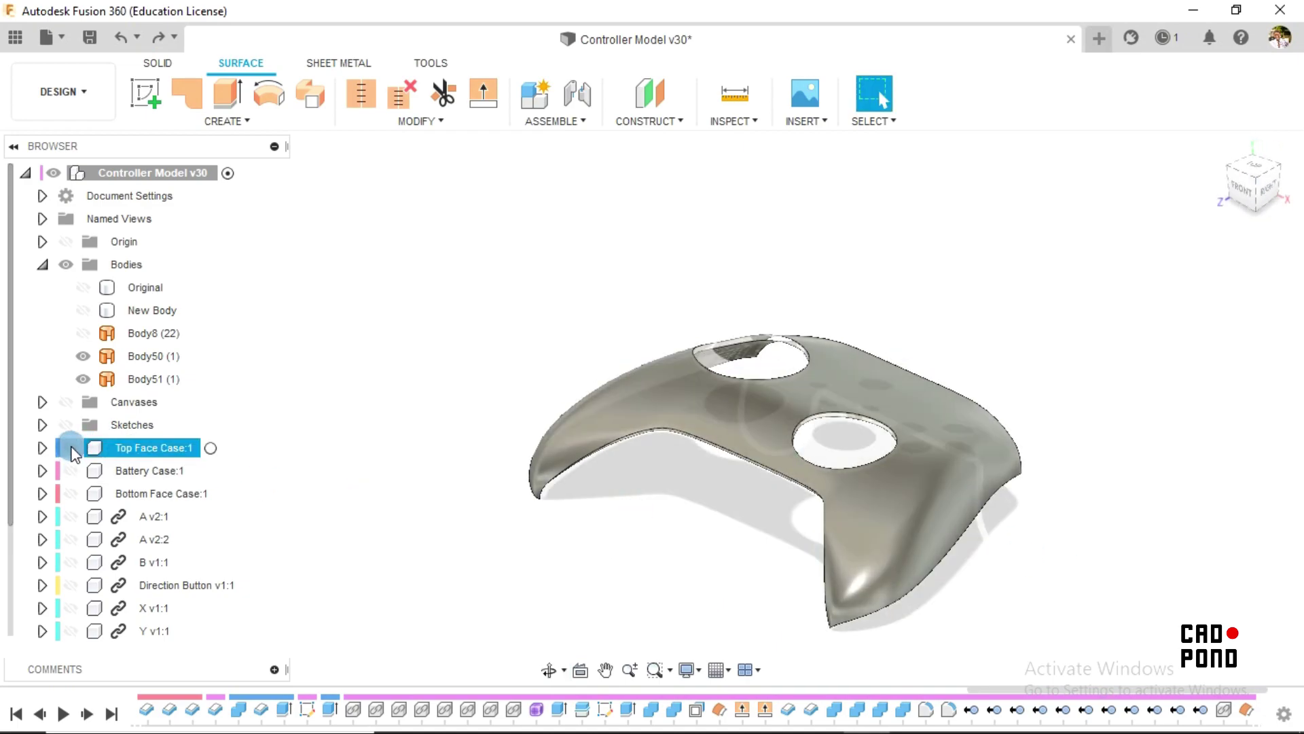
click(70, 448)
Step: Show Sketch2 from the Sketches folder, with its button hole circles, alongside the two offset surfaces
click(68, 425)
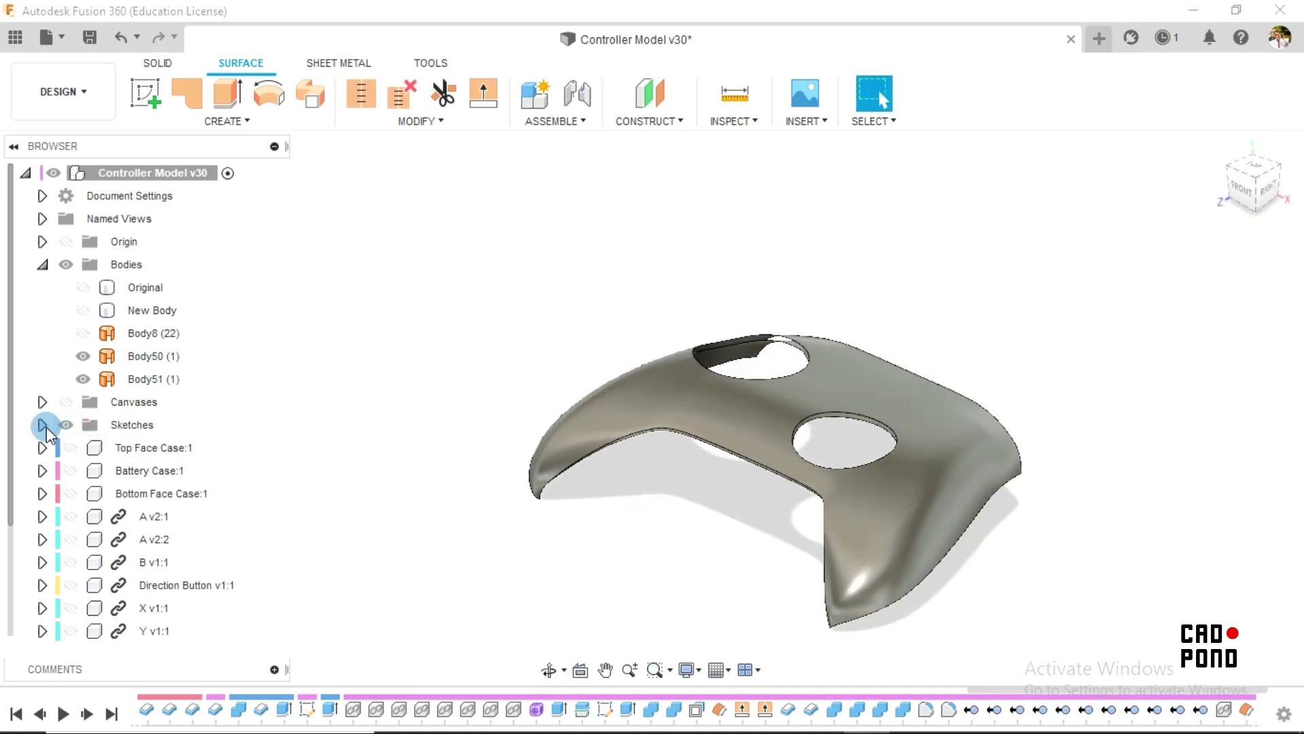
click(44, 426)
click(82, 448)
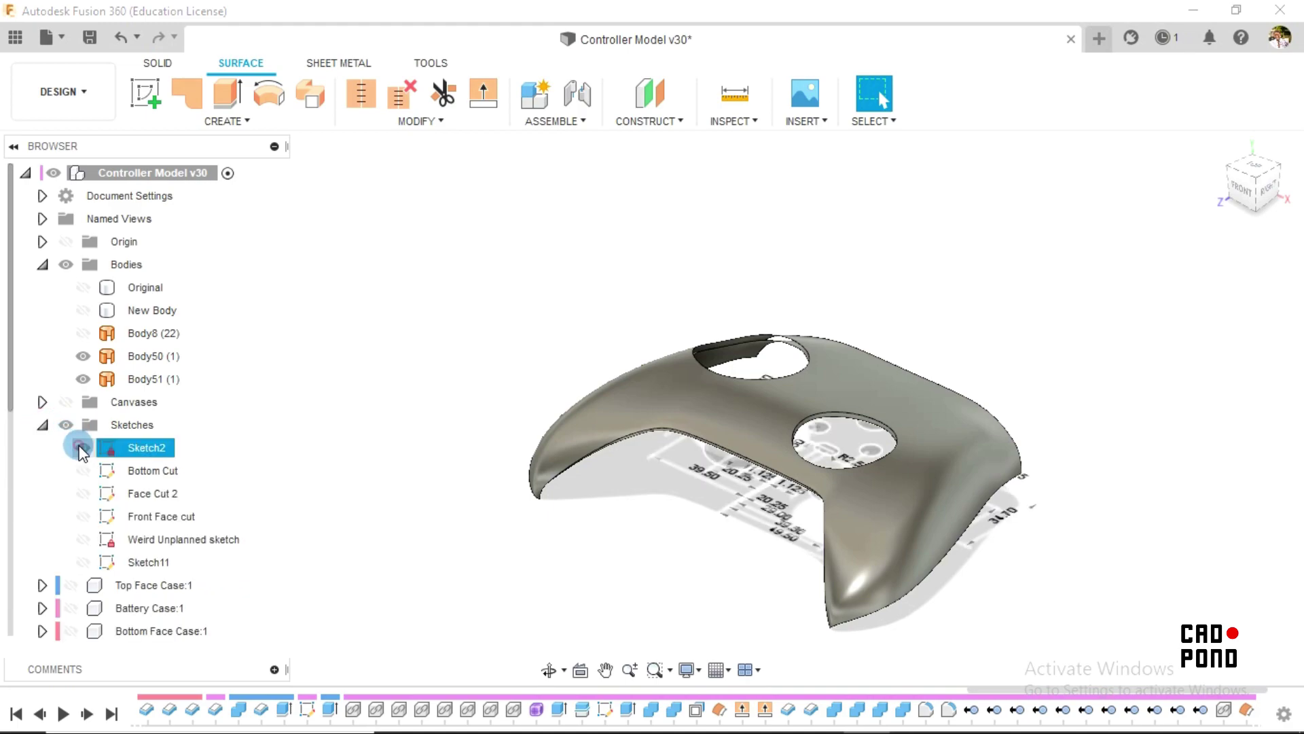
click(918, 376)
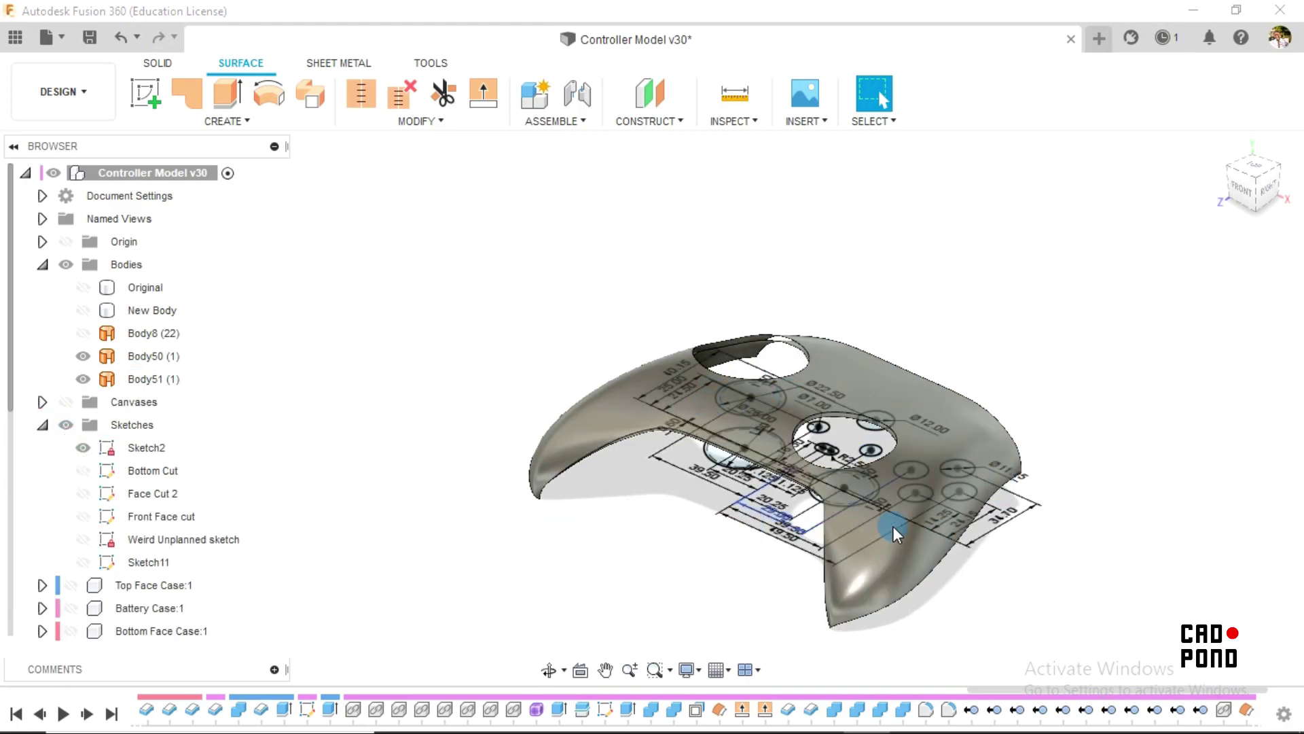
scroll(897, 529, up, 3)
click(646, 266)
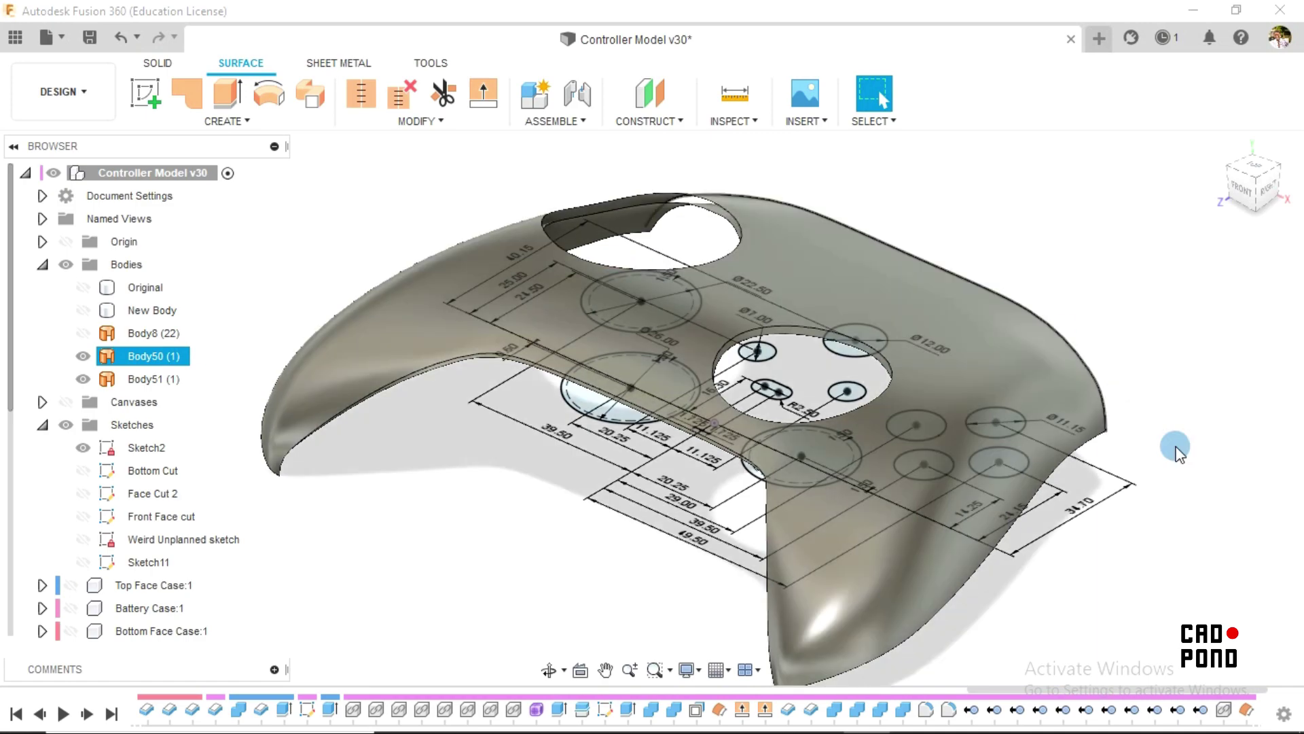
click(1175, 442)
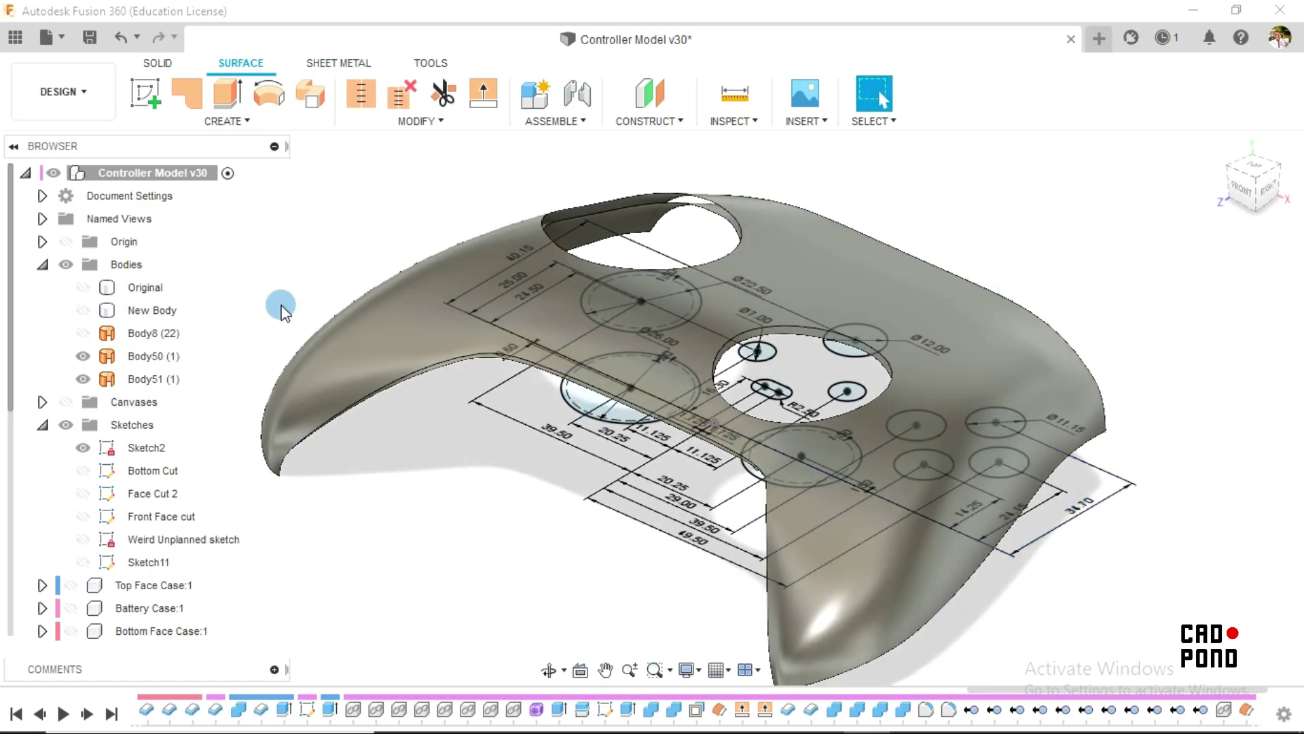
Step: Set up an Extrude of Sketch2's 12 mm circle that starts from the lower offset surface Body51
click(159, 63)
click(187, 93)
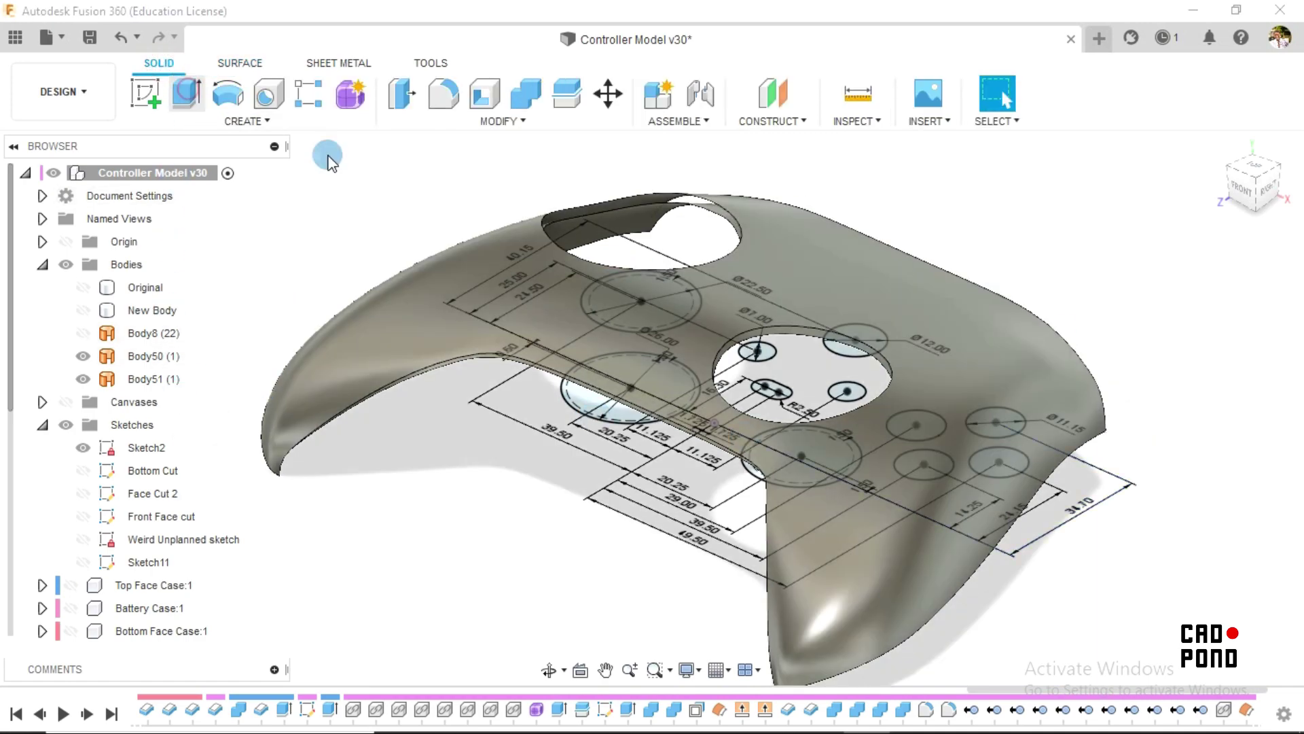
scroll(441, 499, down, 2)
shift+middle_drag(859, 528, 818, 498)
scroll(795, 483, up, 5)
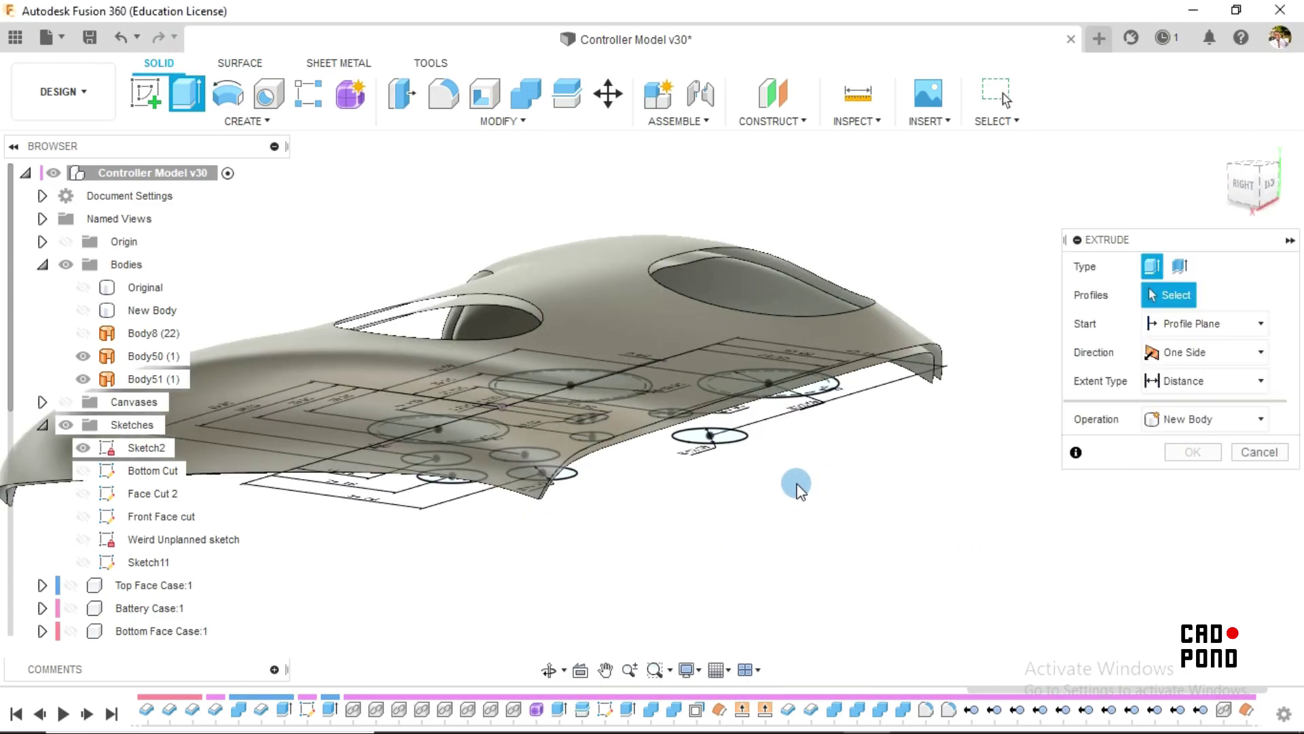
click(684, 402)
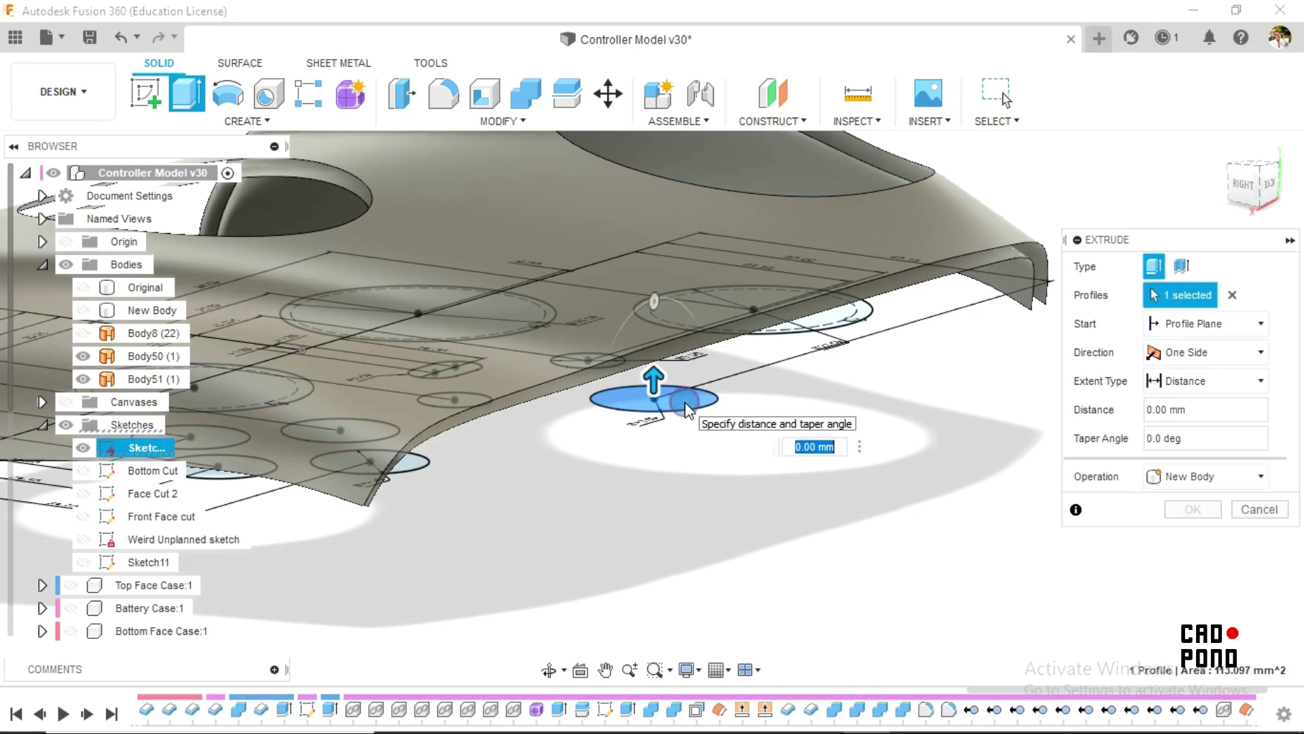
click(1203, 328)
click(1182, 392)
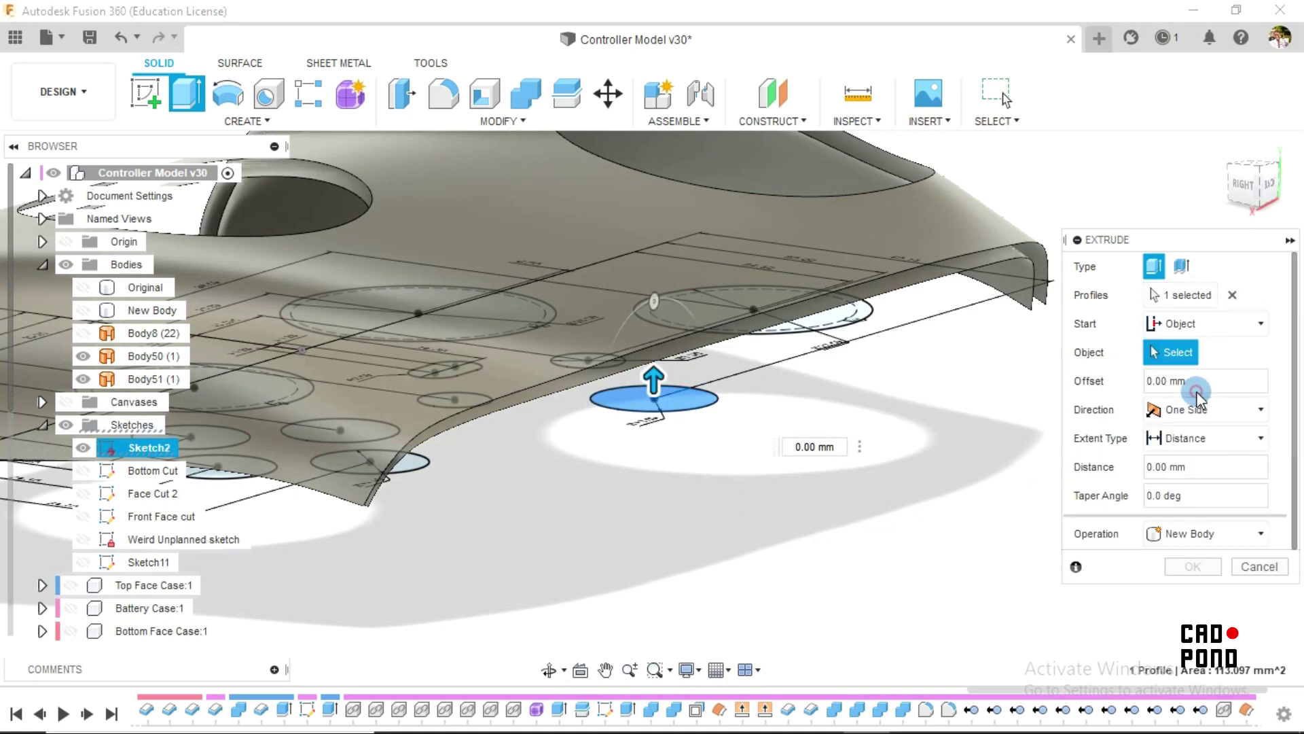
click(1001, 255)
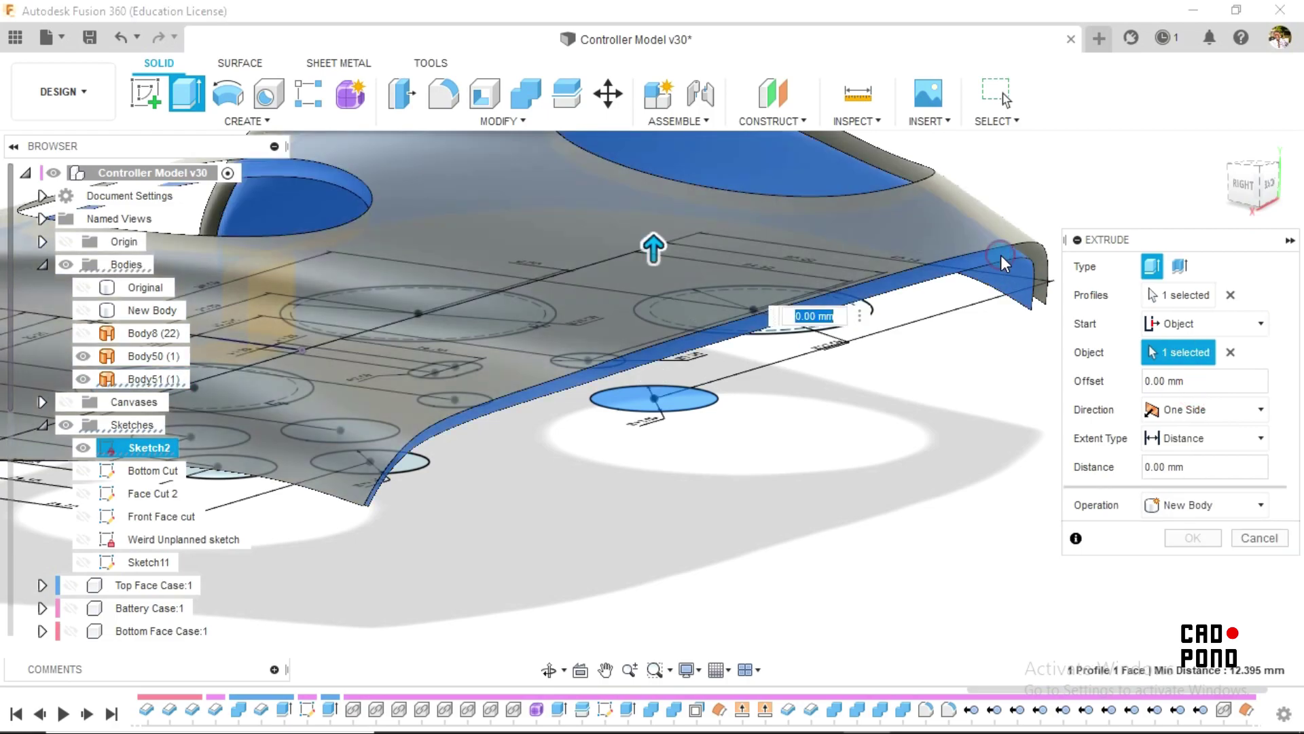
Step: Set the extrusion's extent to the upper offset surface Body50 and create the button as a new body
click(1187, 440)
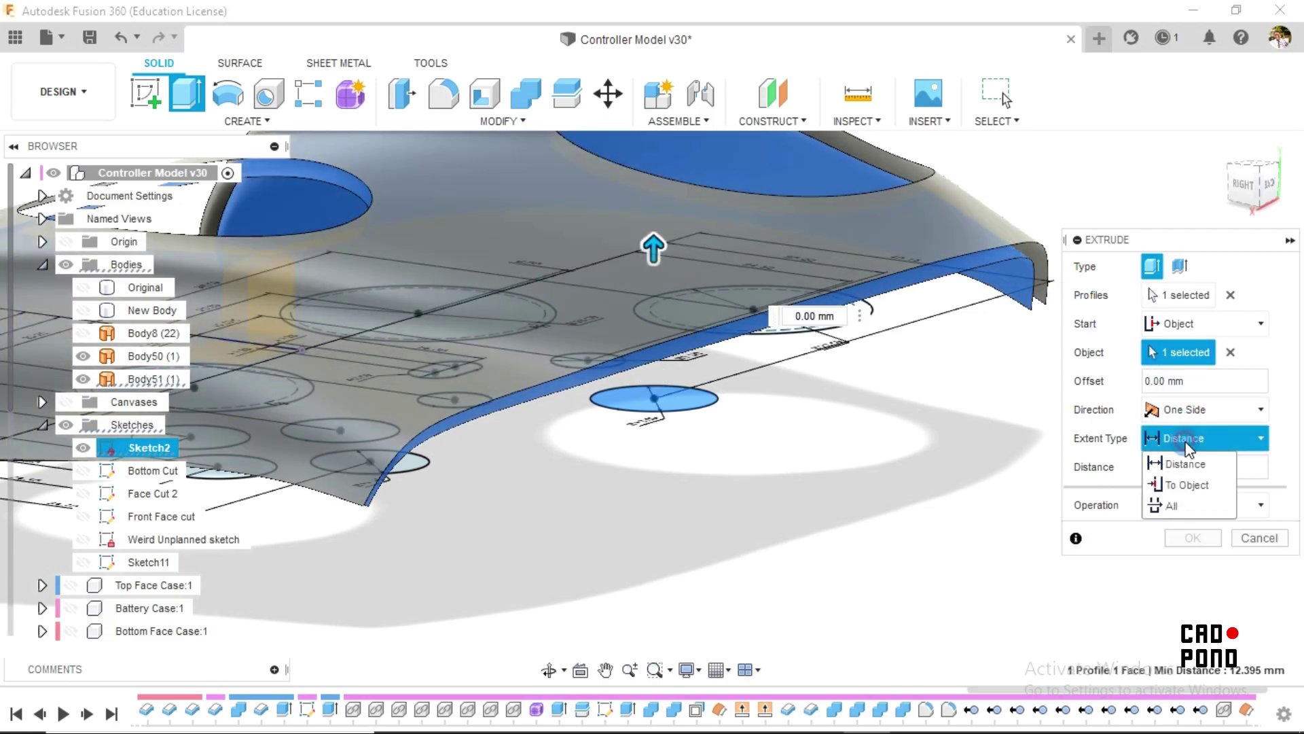
click(1185, 485)
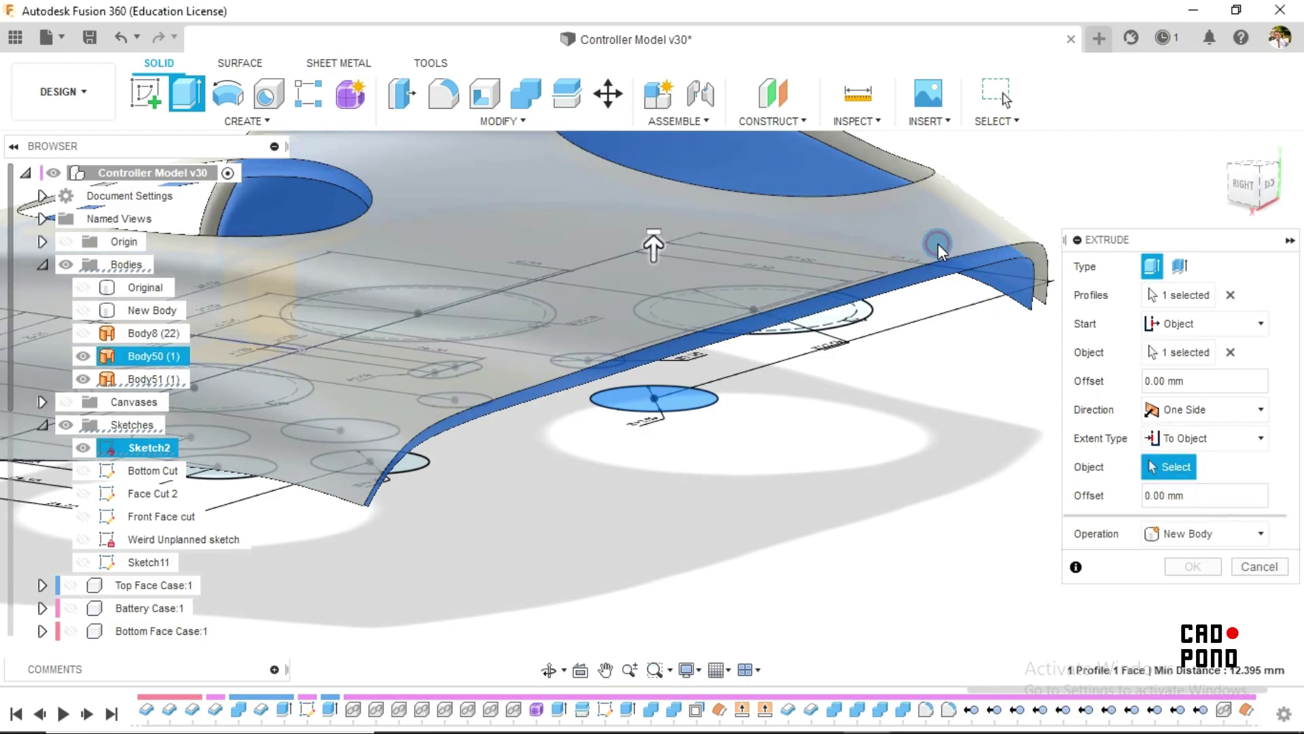
click(937, 243)
click(1148, 506)
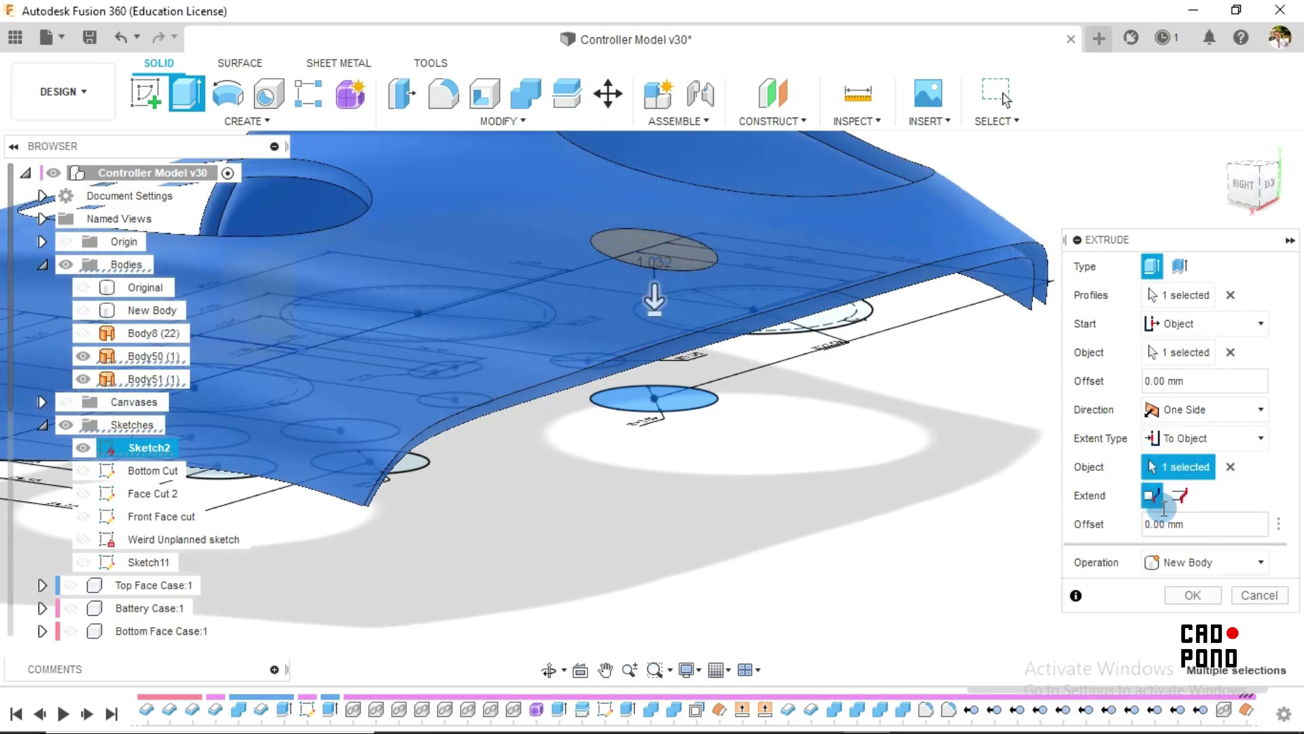
click(1180, 496)
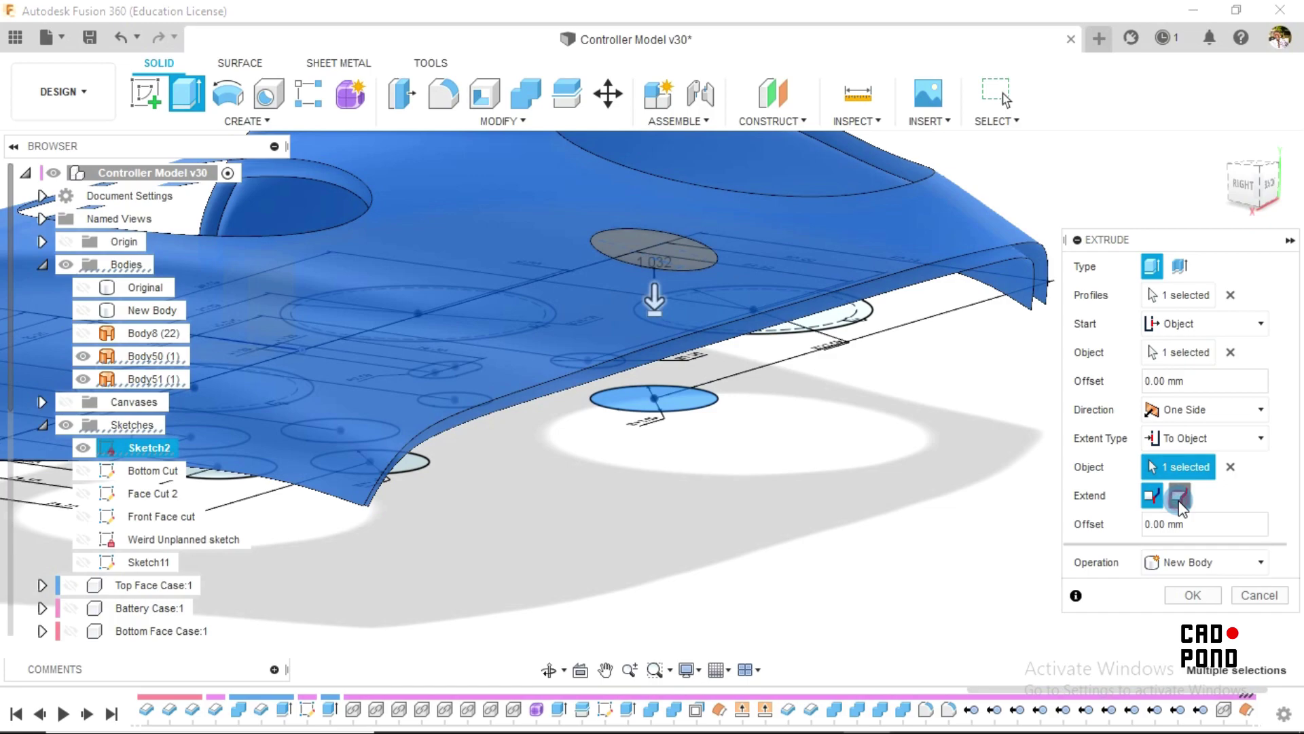
click(1194, 590)
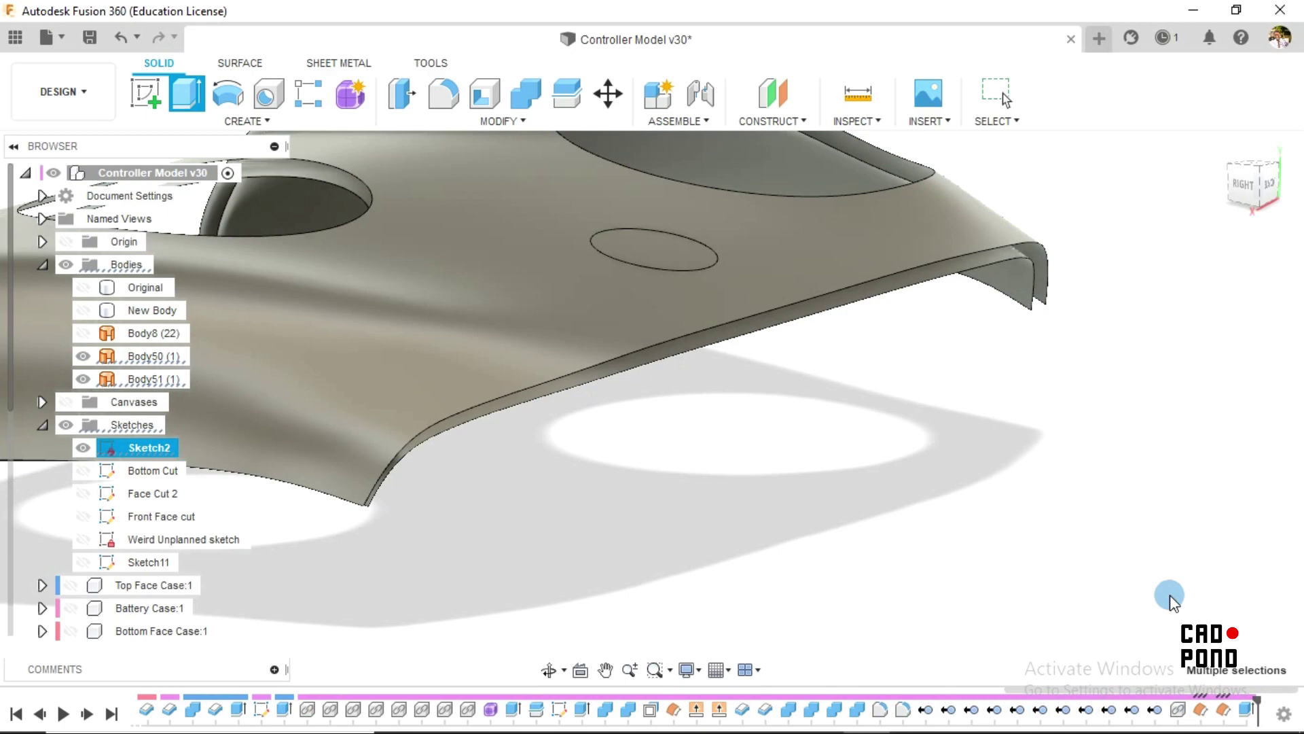
Step: Check the new button between the offset surfaces and hide Body50 and Body51 to isolate it
shift+middle_drag(1165, 597, 931, 527)
scroll(894, 425, up, 5)
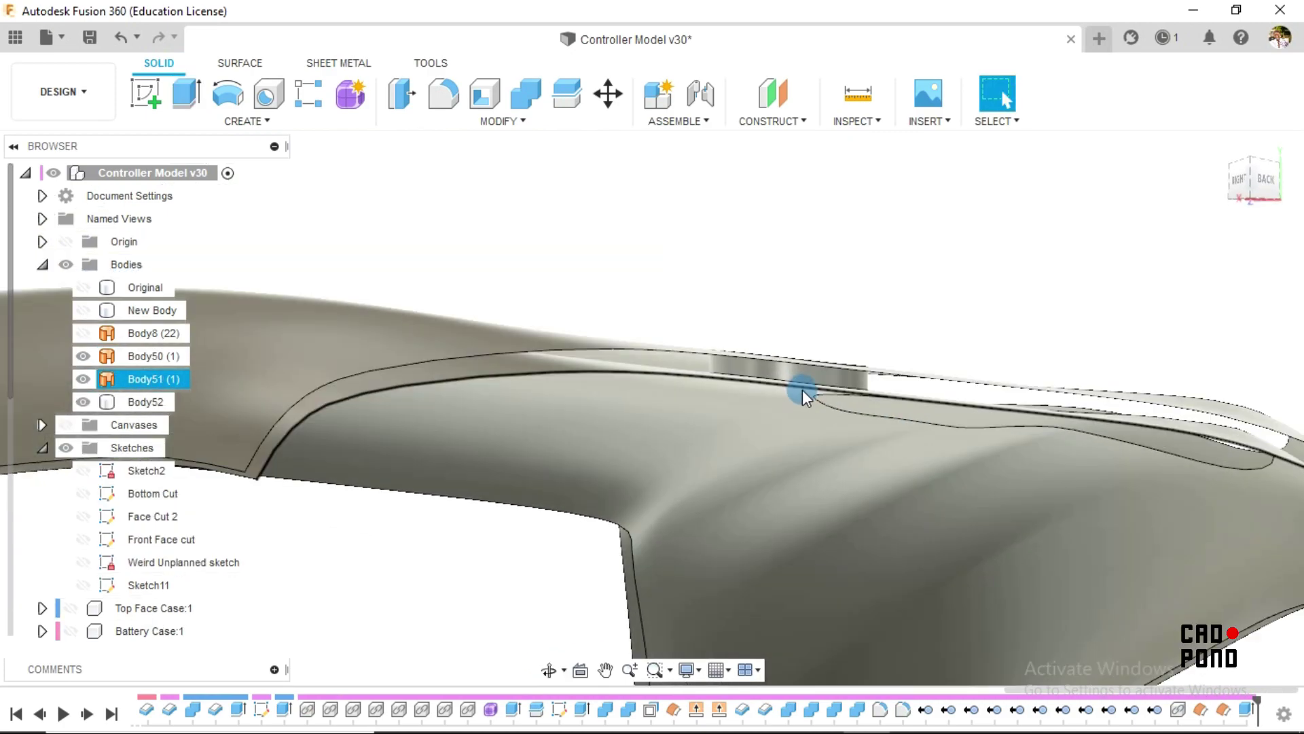
scroll(795, 413, down, 5)
shift+middle_drag(833, 515, 1041, 593)
scroll(926, 440, up, 5)
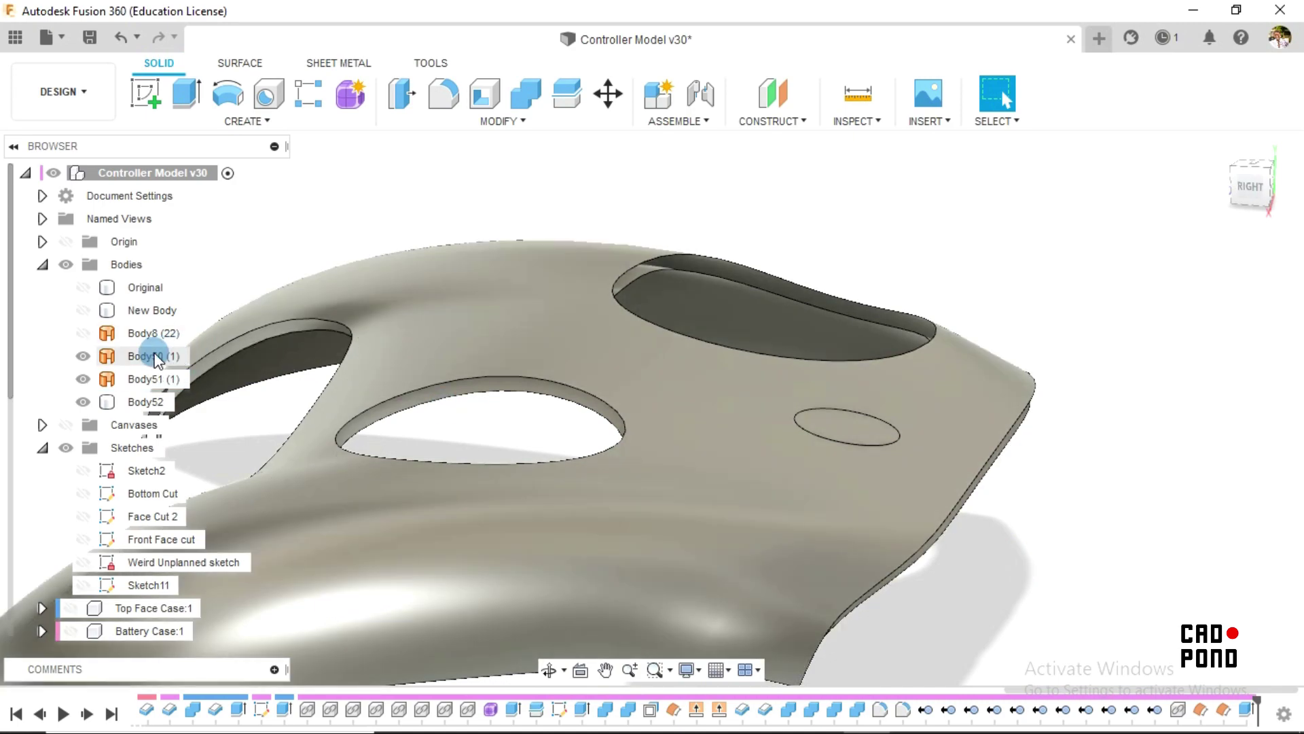
click(84, 360)
click(83, 357)
click(82, 378)
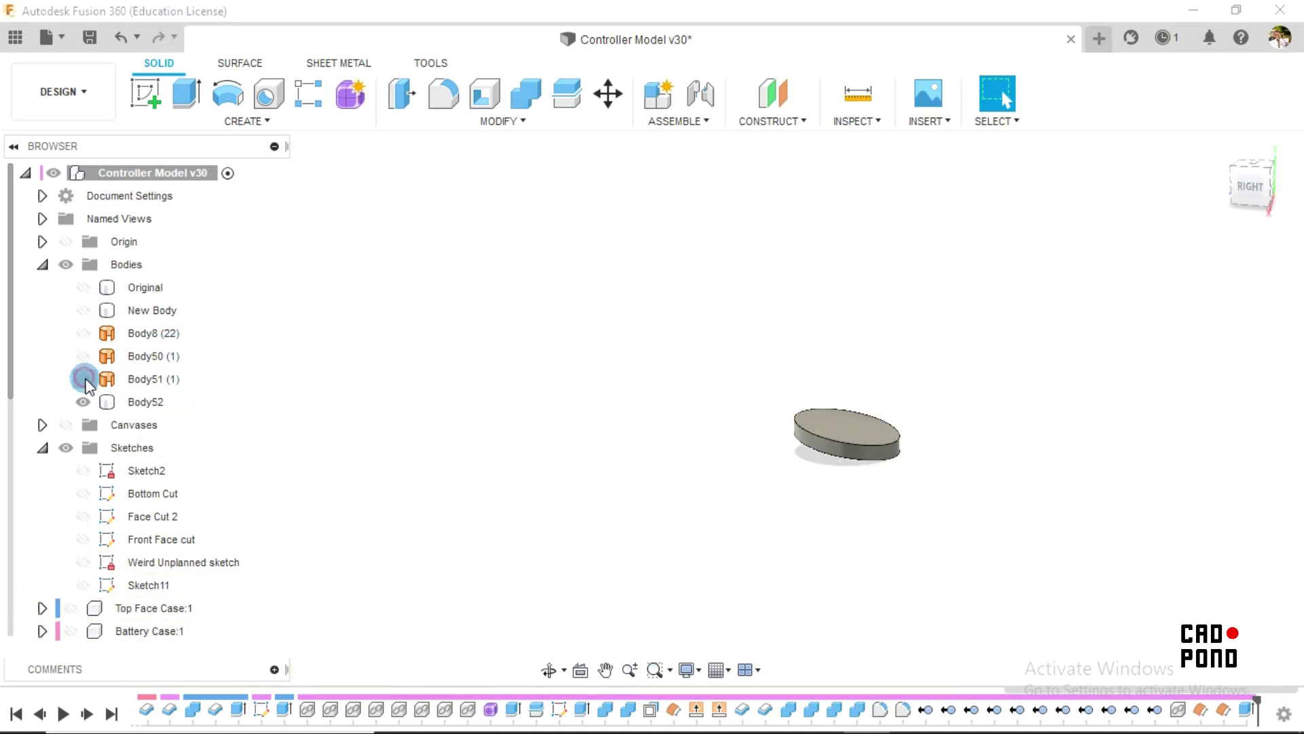
Step: Fillet the upper circular edge of the button with a 0.30 mm radius
scroll(799, 502, down, 1)
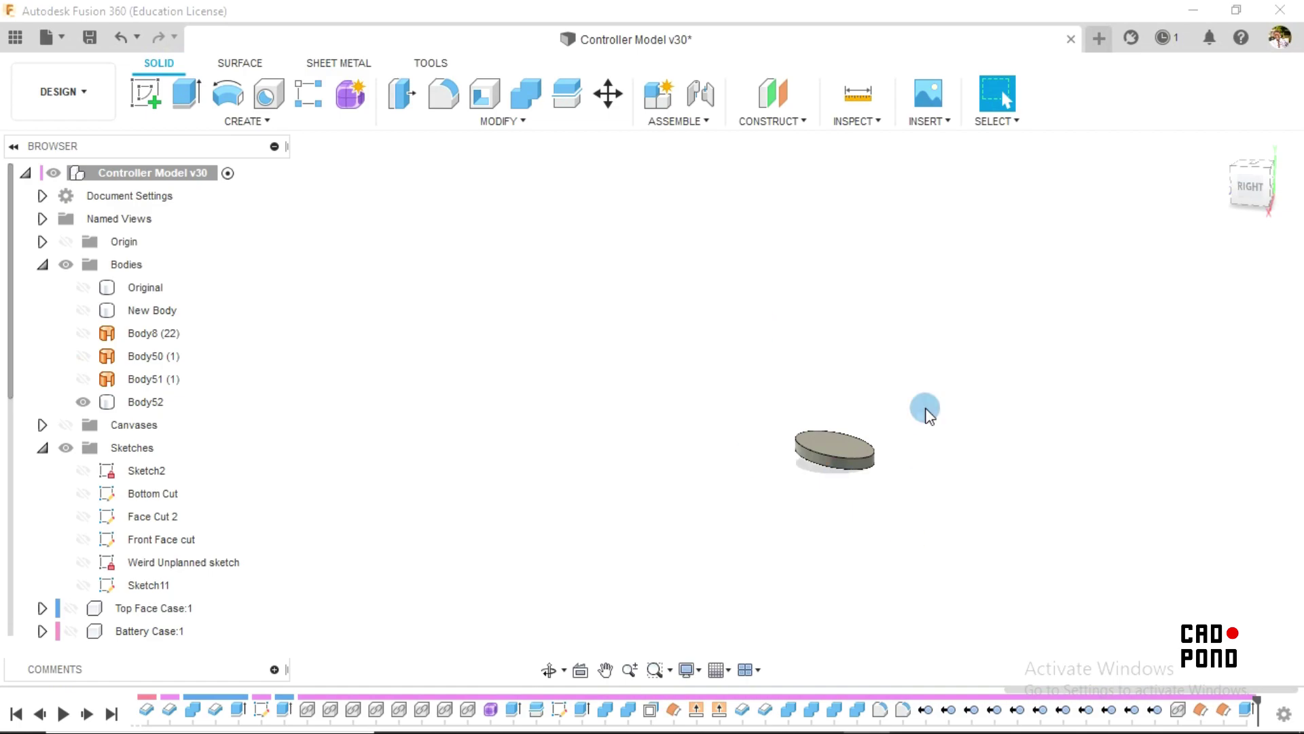
scroll(927, 476, up, 5)
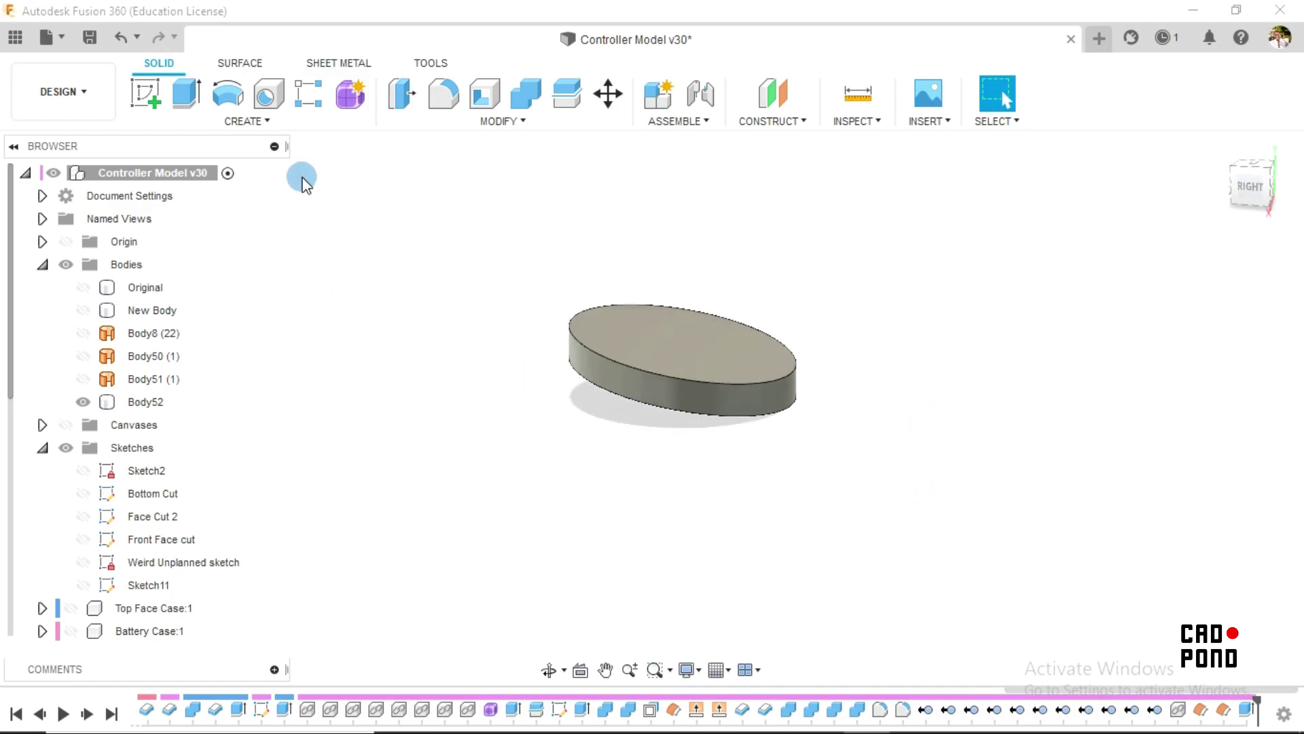
click(438, 99)
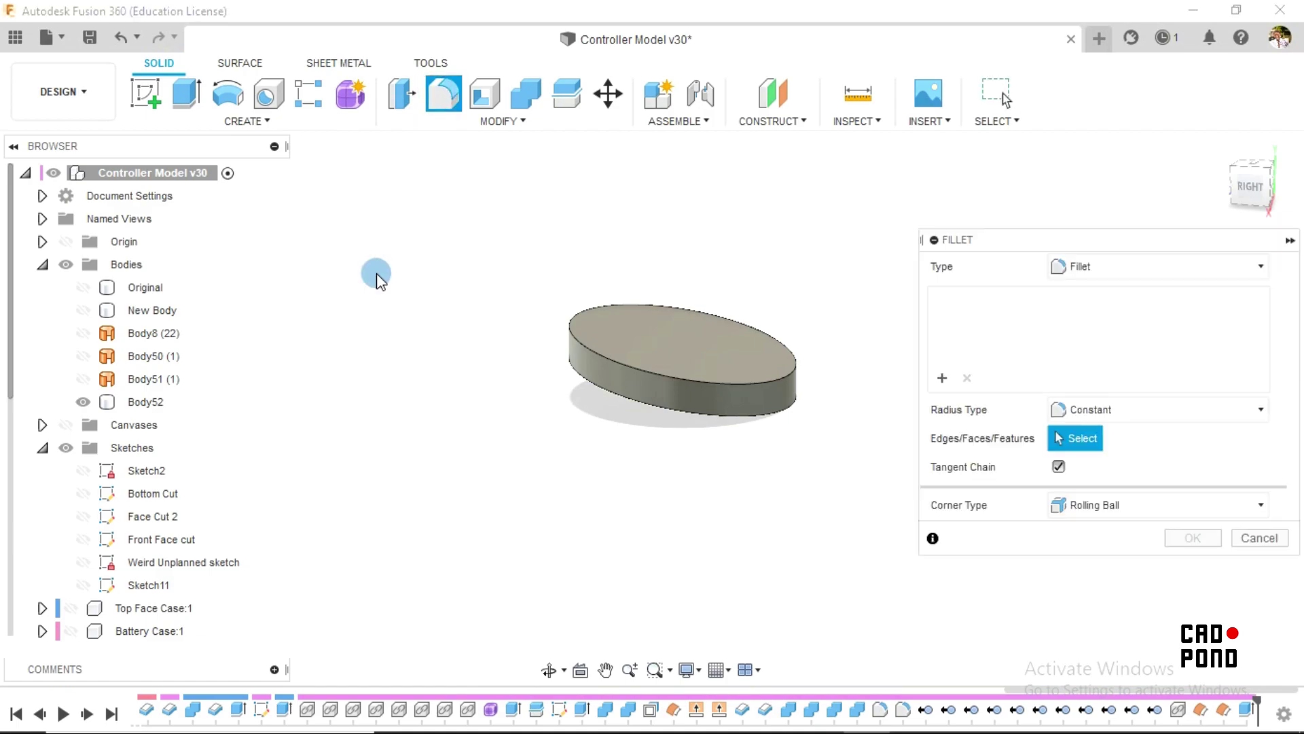
click(585, 347)
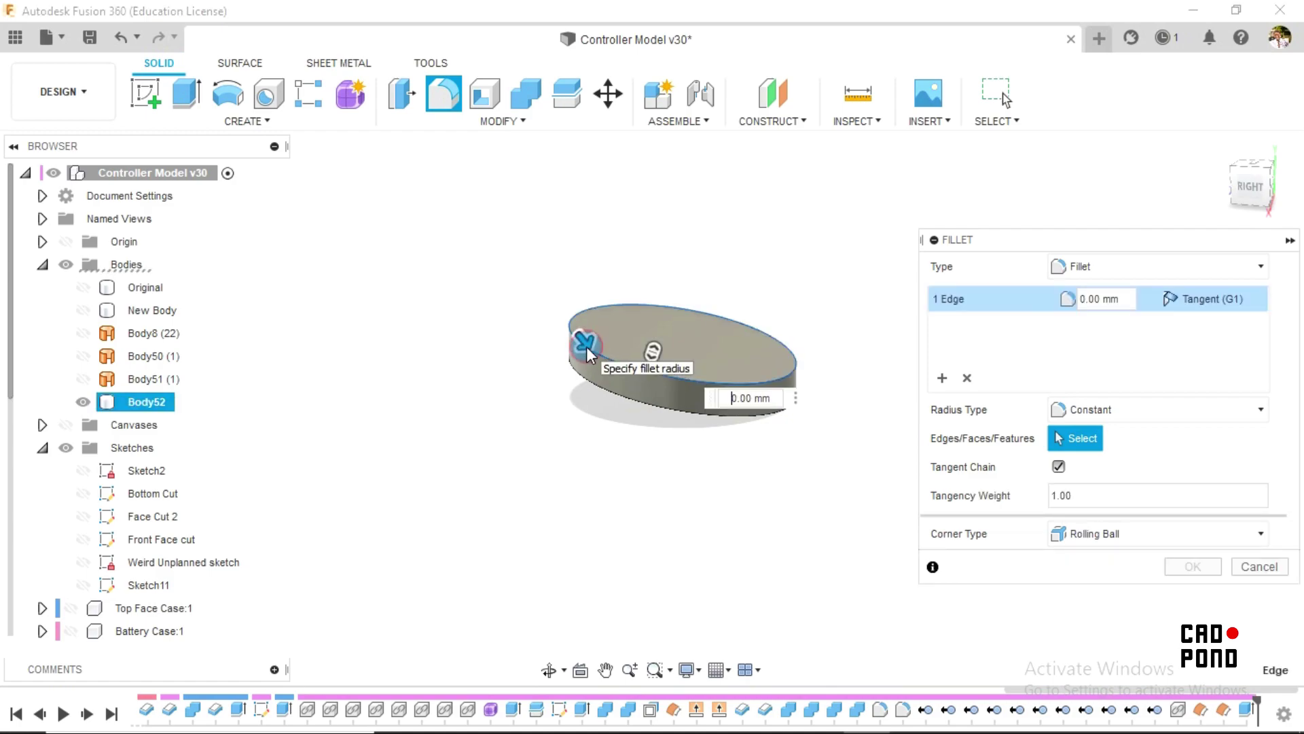
scroll(622, 391, up, 3)
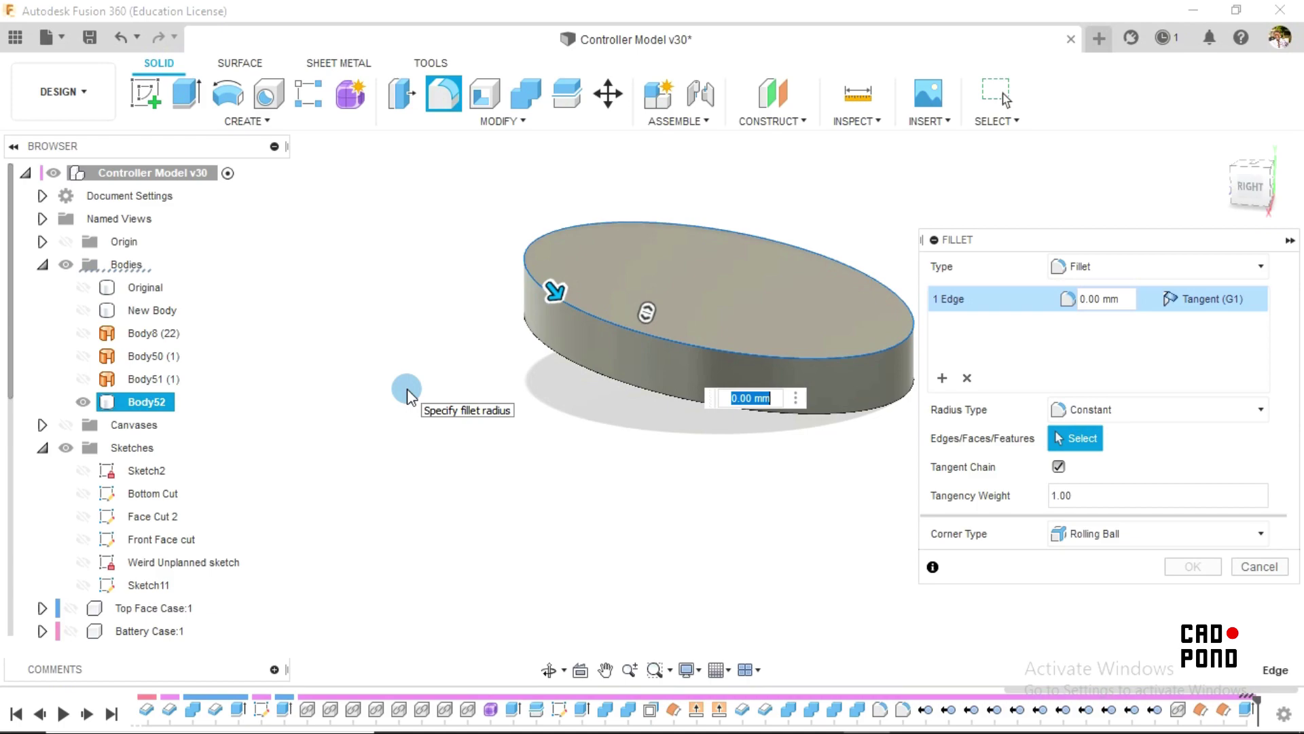
click(1099, 298)
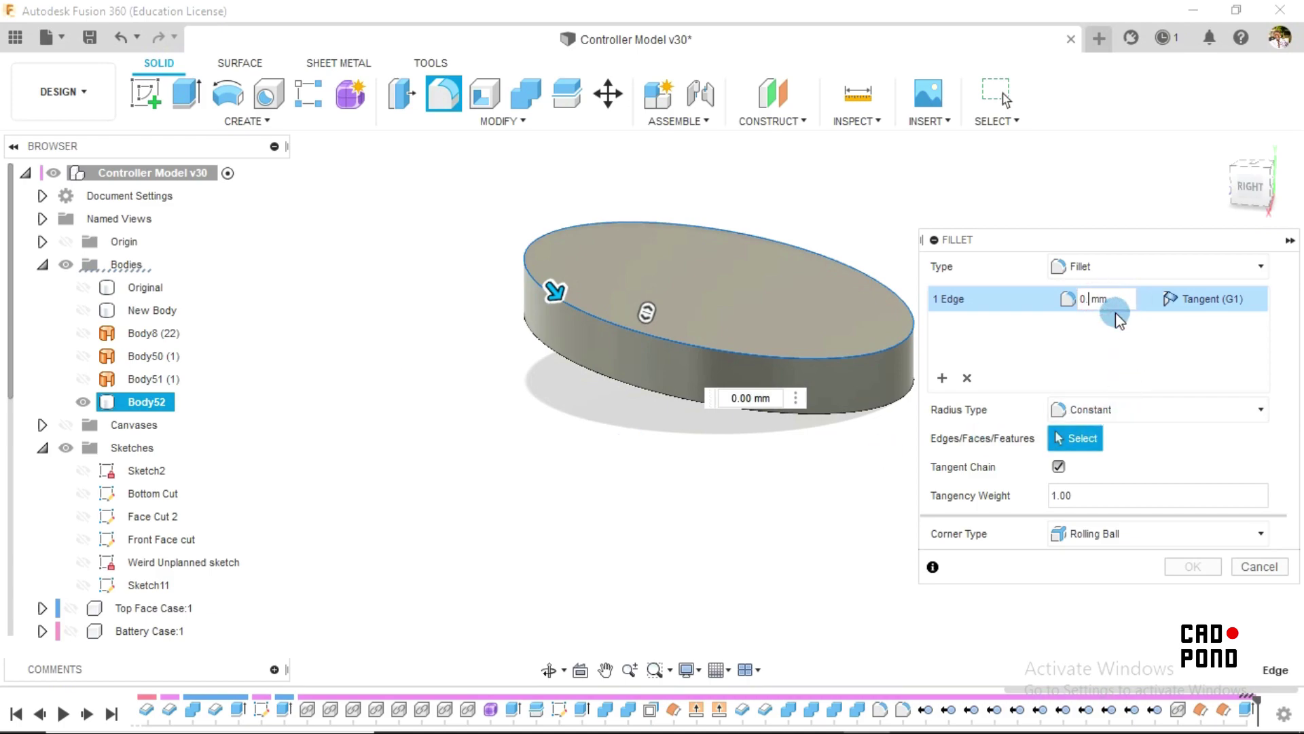
text(30)
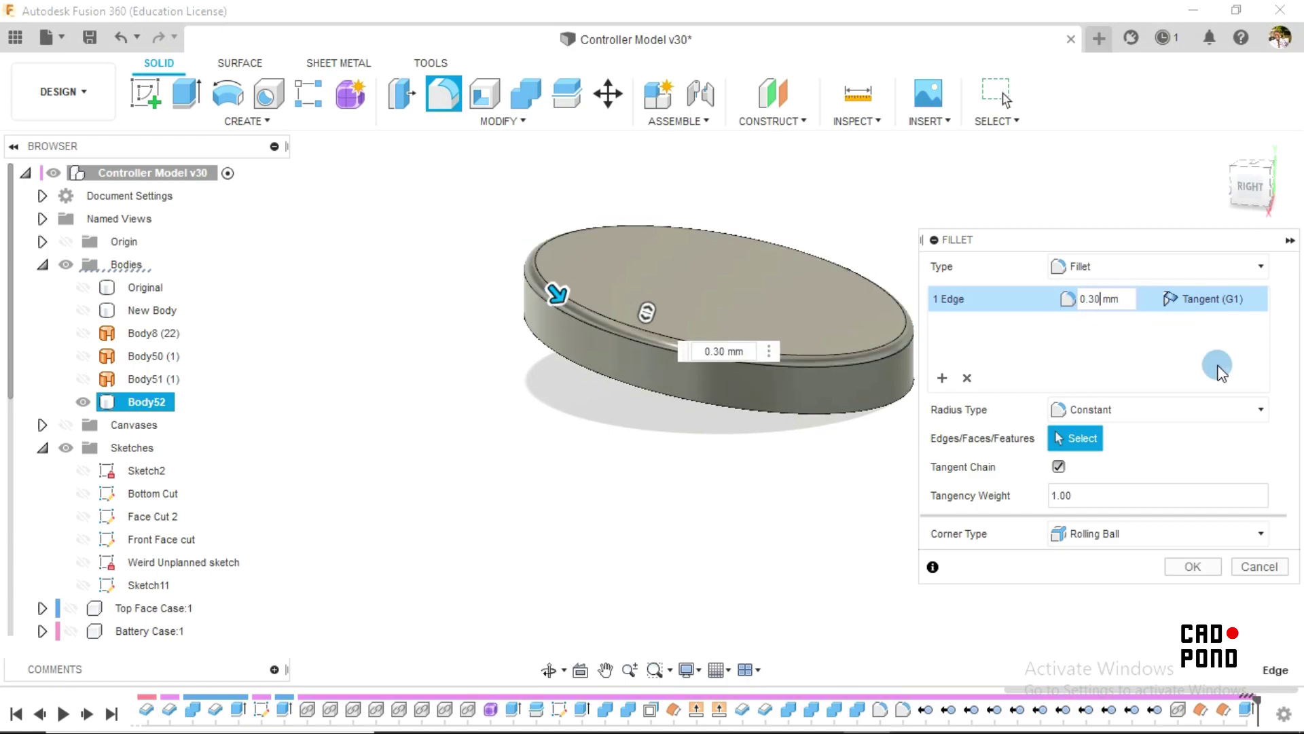
click(1201, 569)
click(1164, 546)
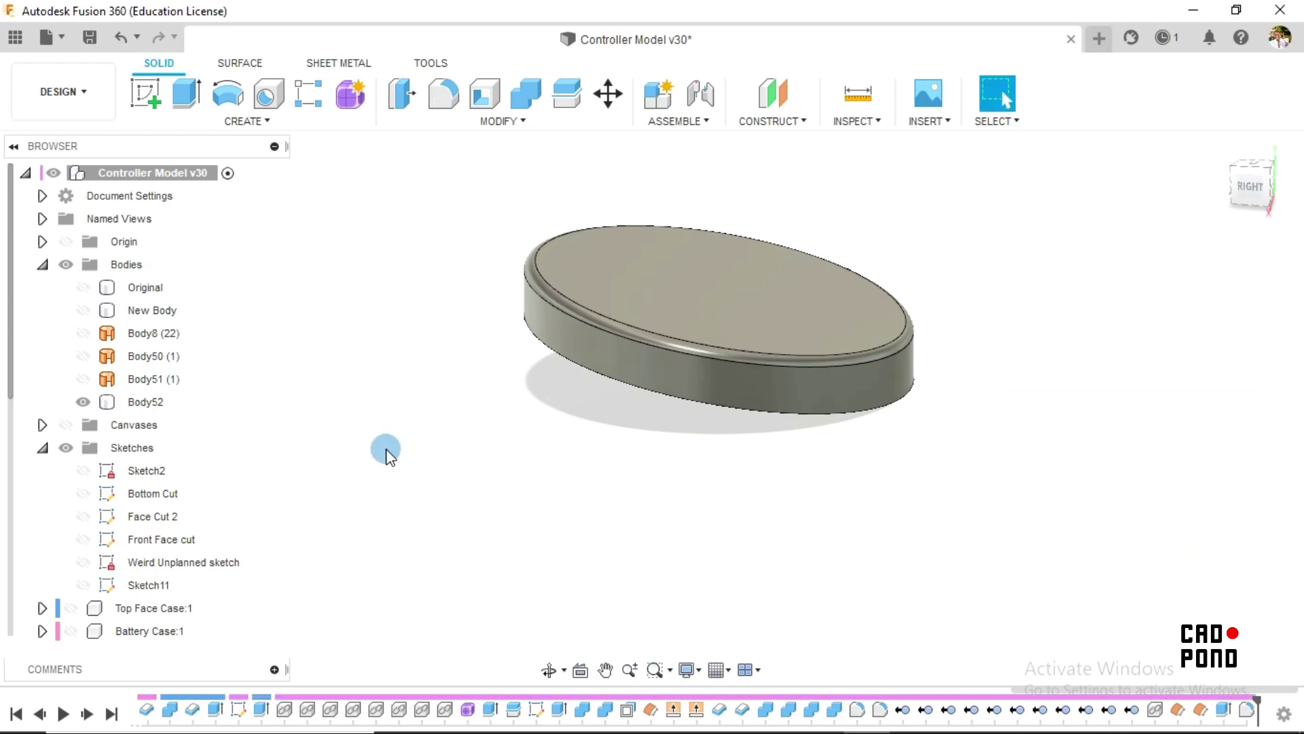
Step: Show the Top Face Case to inspect how the filleted button fits its hole, and hide the case again
click(70, 608)
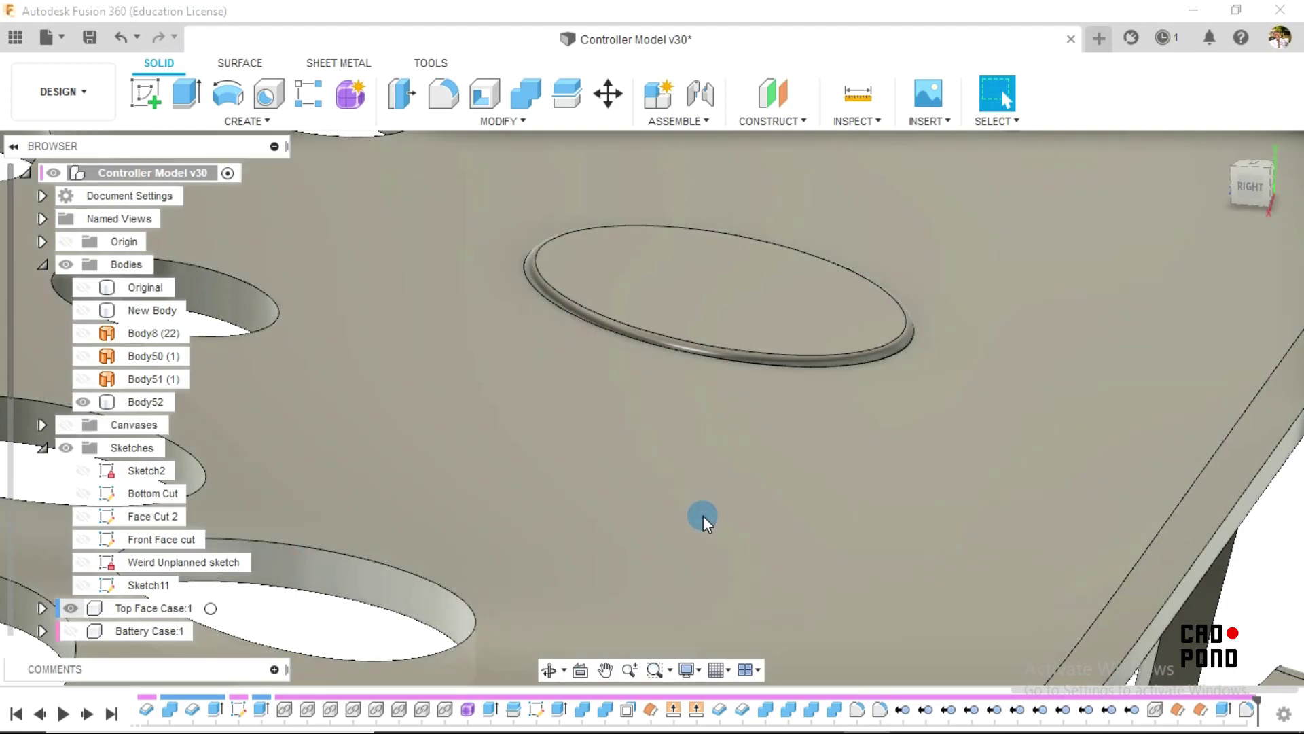
click(904, 346)
click(924, 402)
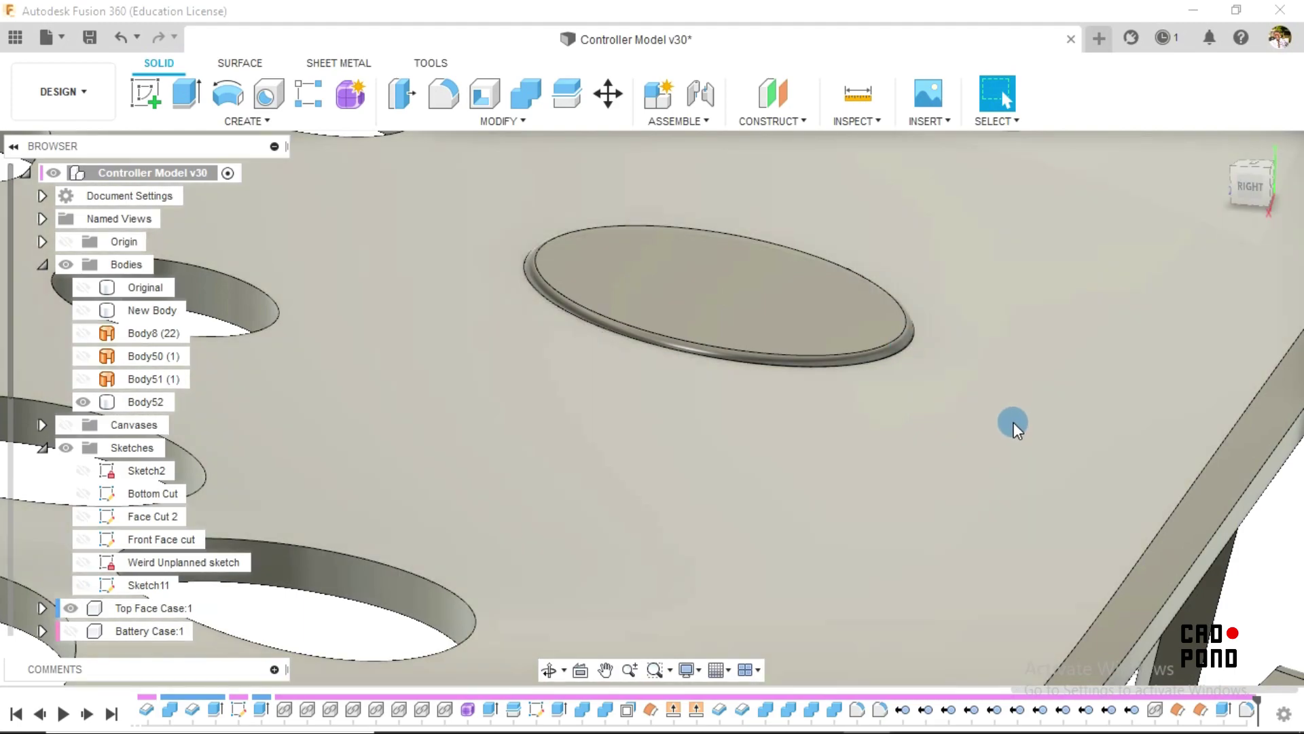
scroll(1005, 426, down, 5)
shift+middle_drag(1001, 430, 981, 512)
shift+middle_drag(1001, 395, 1012, 493)
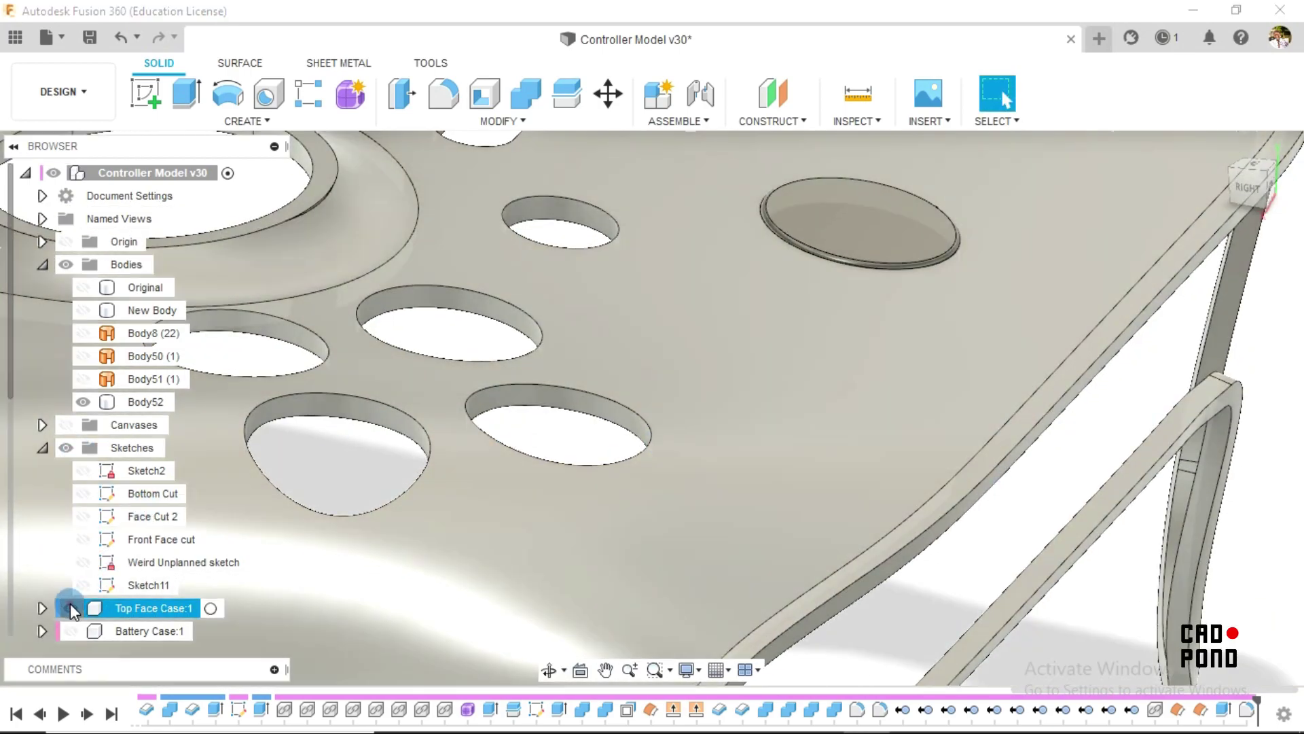
click(71, 608)
key(F6)
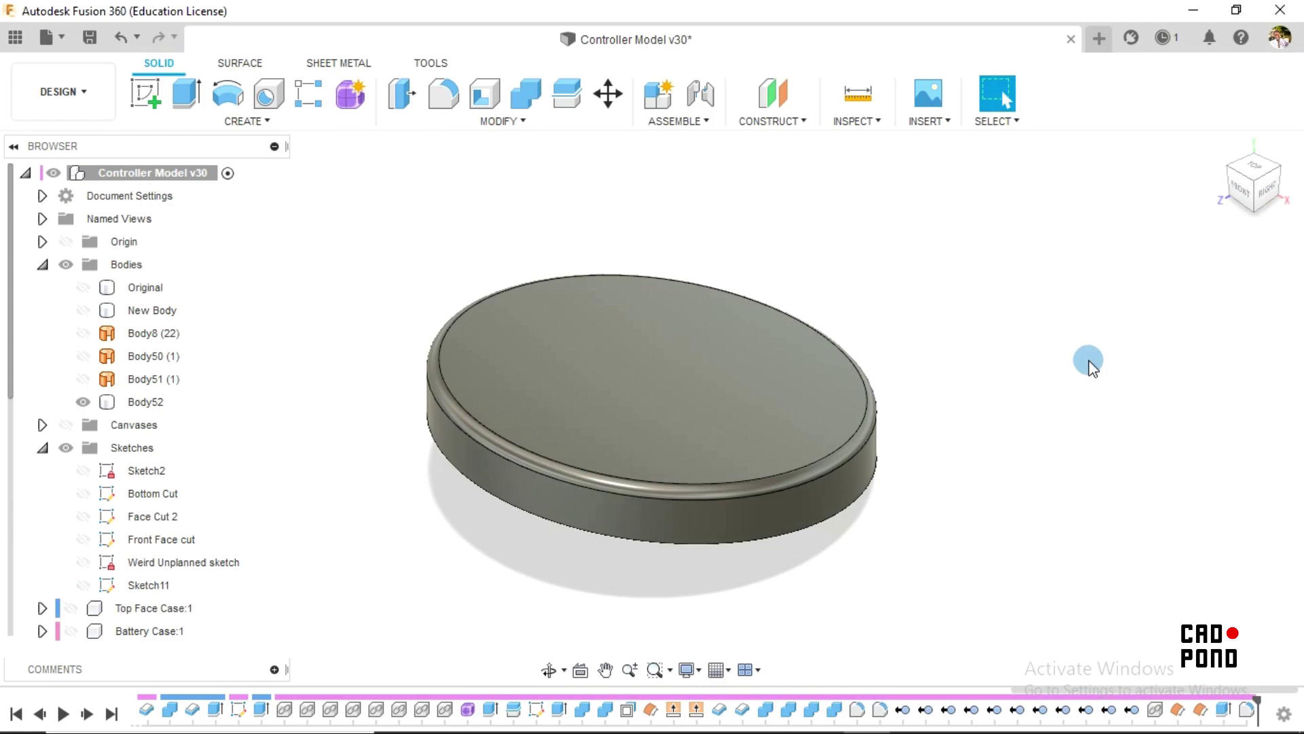
scroll(868, 235, down, 5)
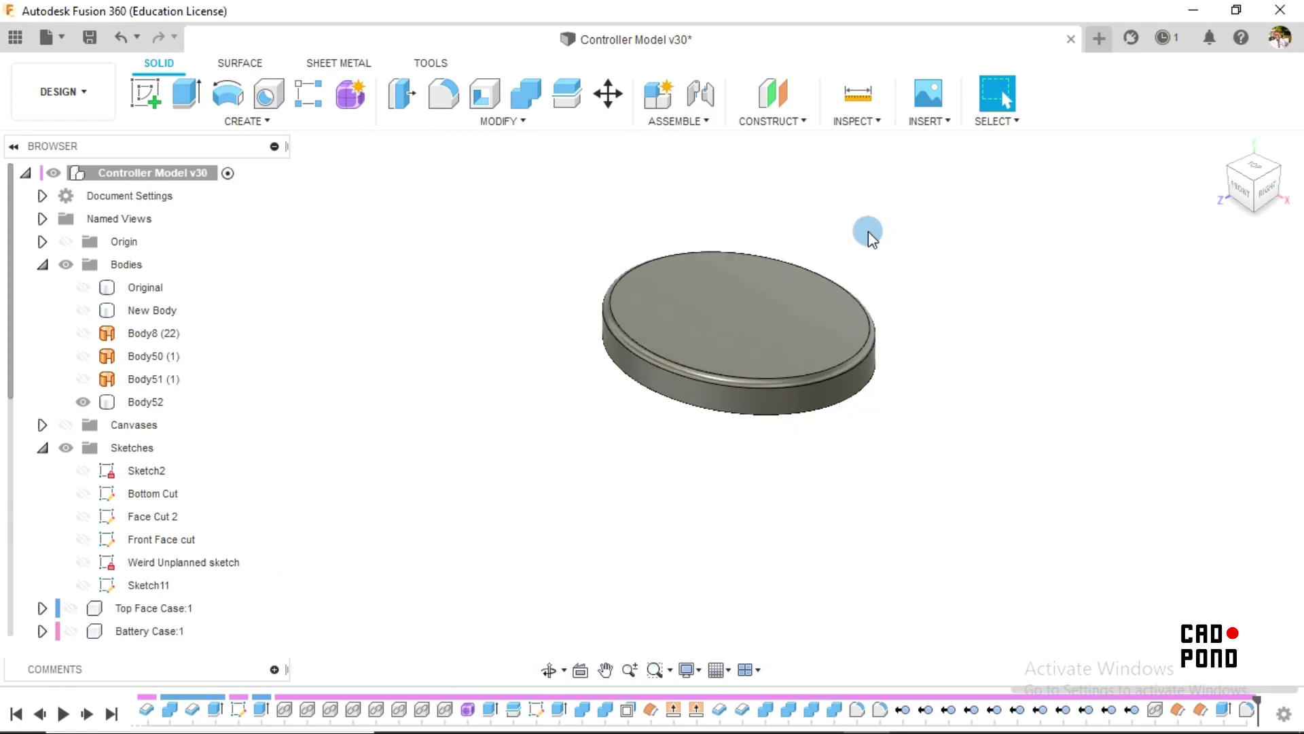
Step: Start a new sketch on the horizontal origin plane, with the round button centred in the top view
click(144, 100)
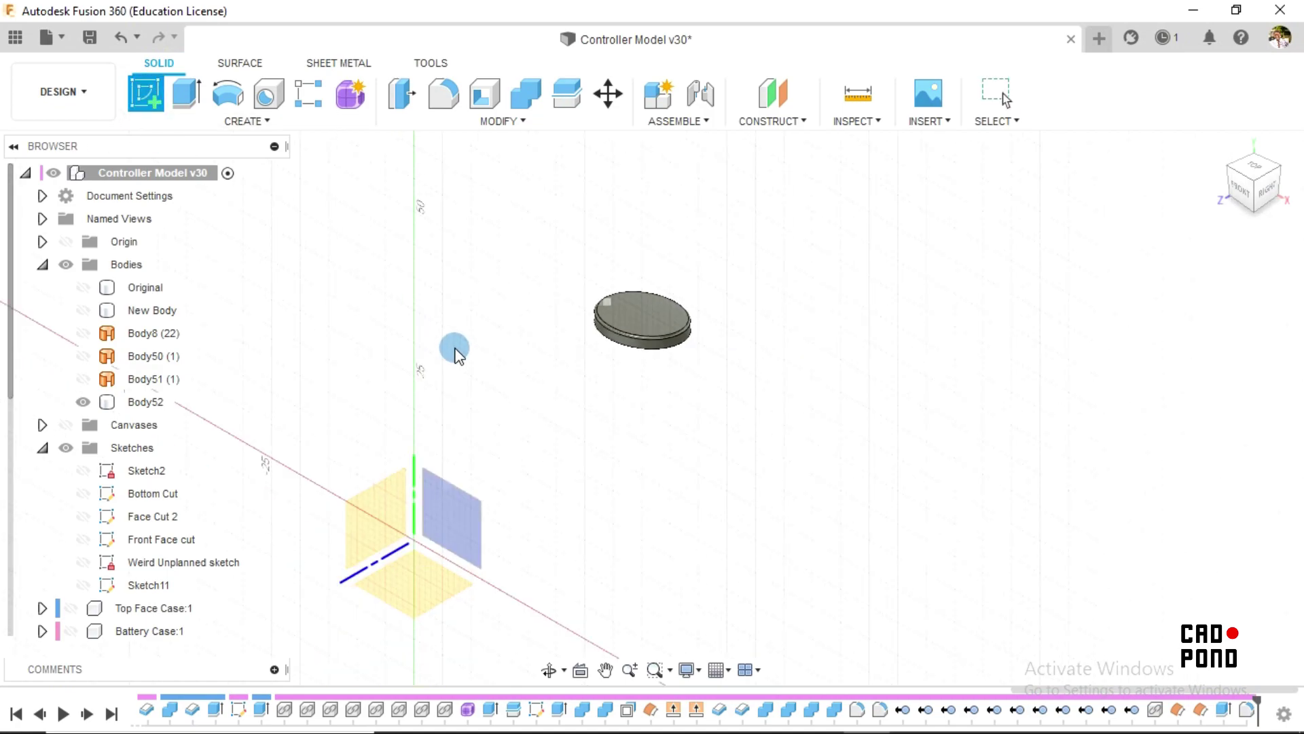
click(457, 535)
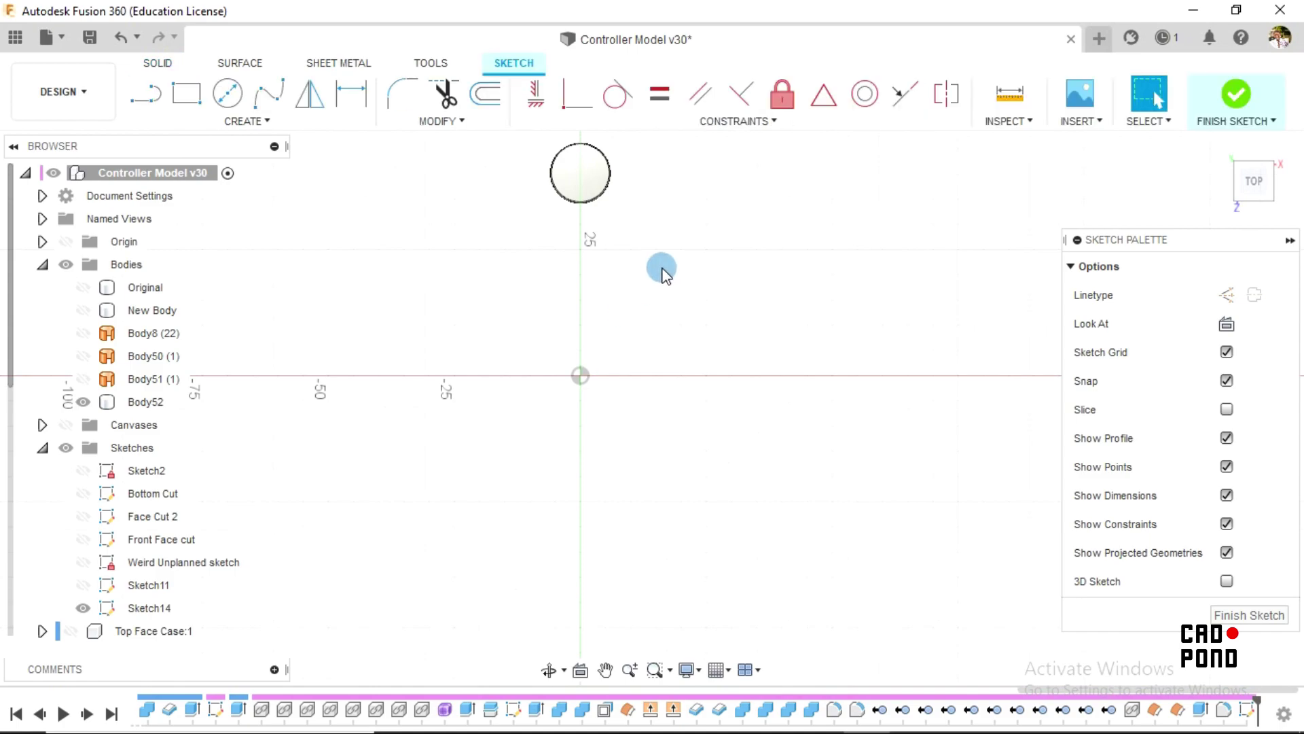
middle_drag(663, 272, 678, 385)
key(Escape)
scroll(562, 256, up, 5)
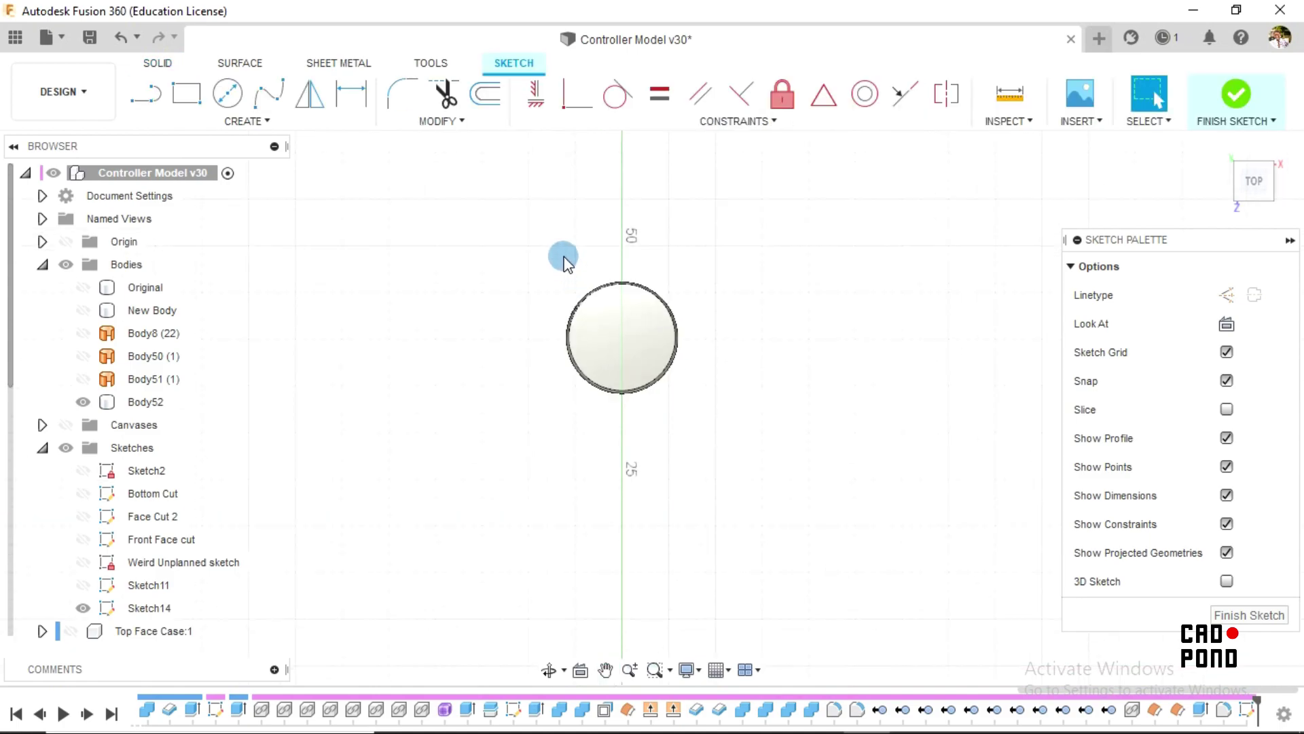
click(666, 370)
key(Escape)
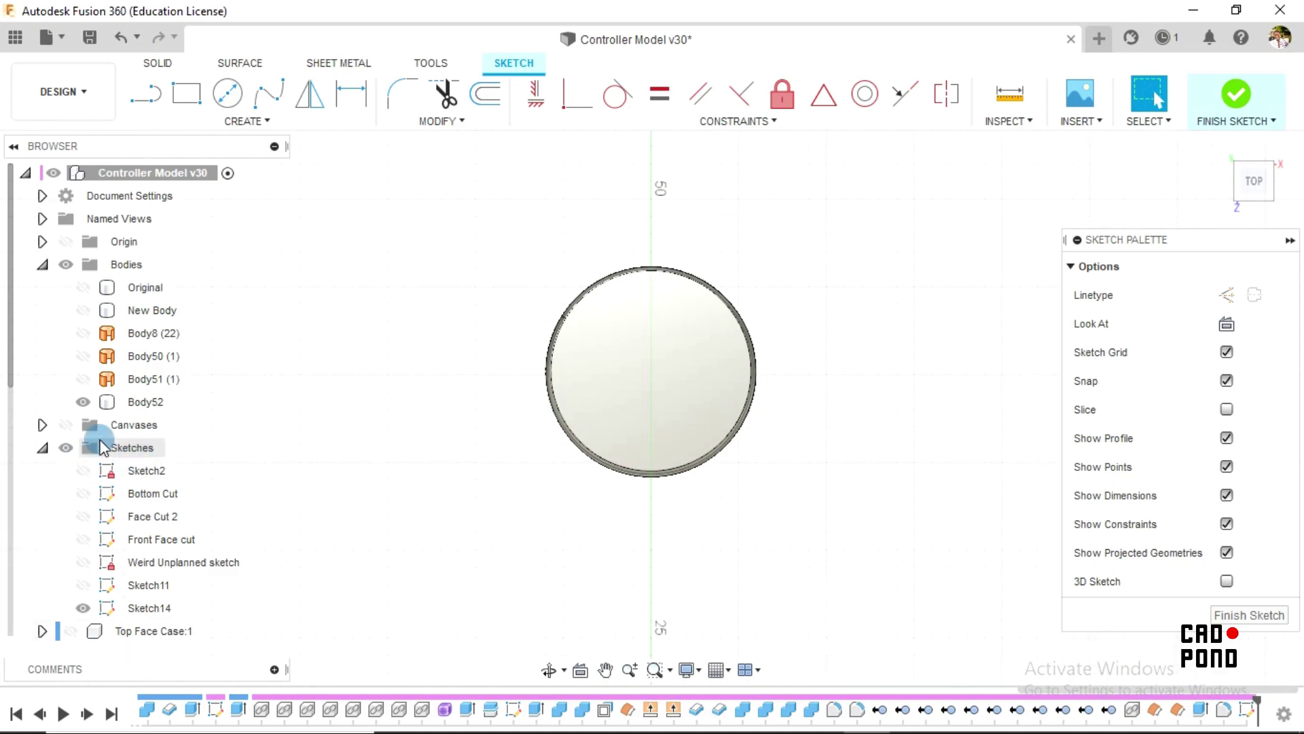
Step: Show the Top Plane canvas with the Canvases folder visible, as the reference for the logo on the button
click(43, 424)
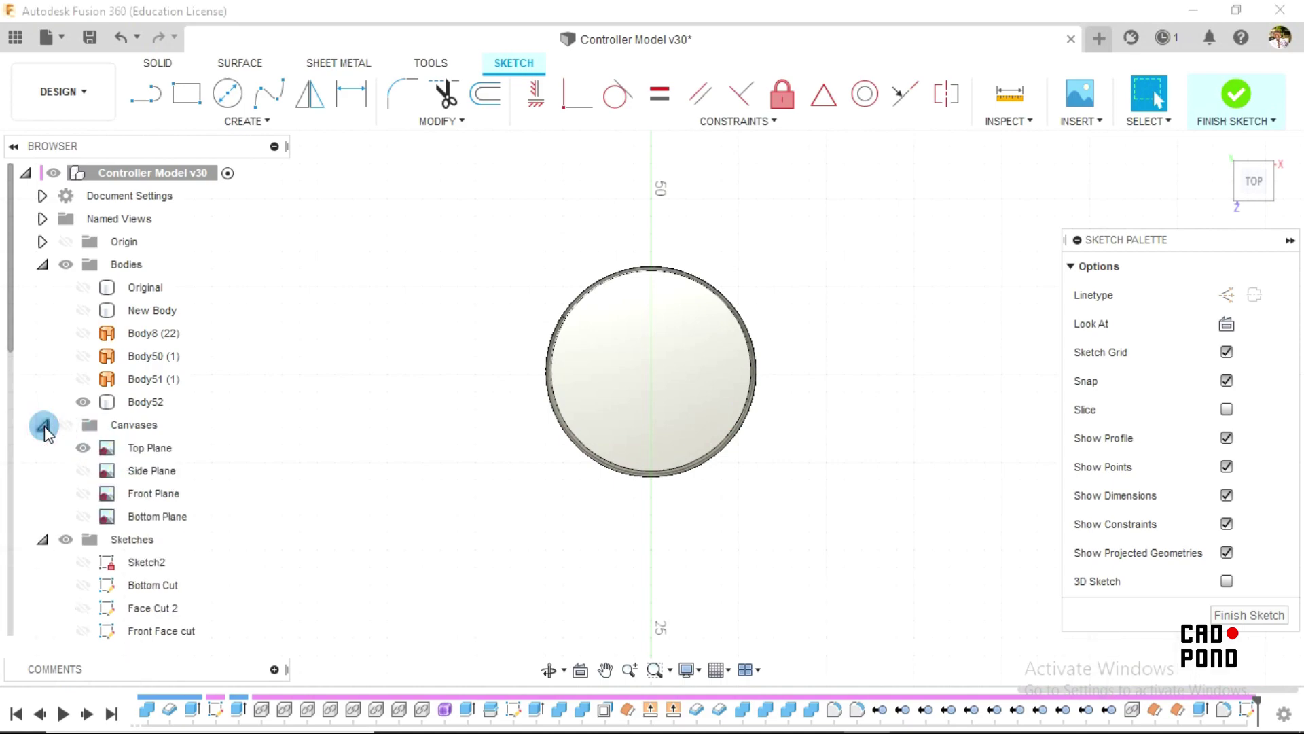
click(102, 448)
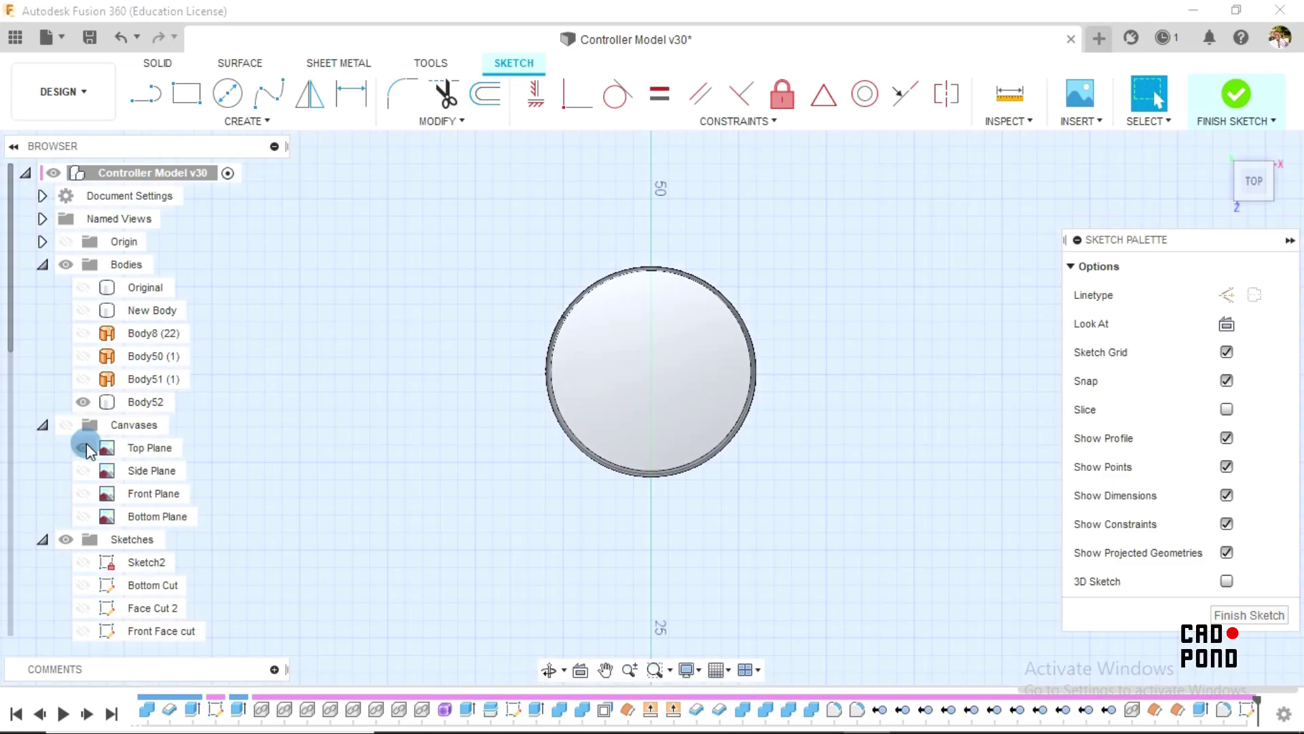
click(64, 425)
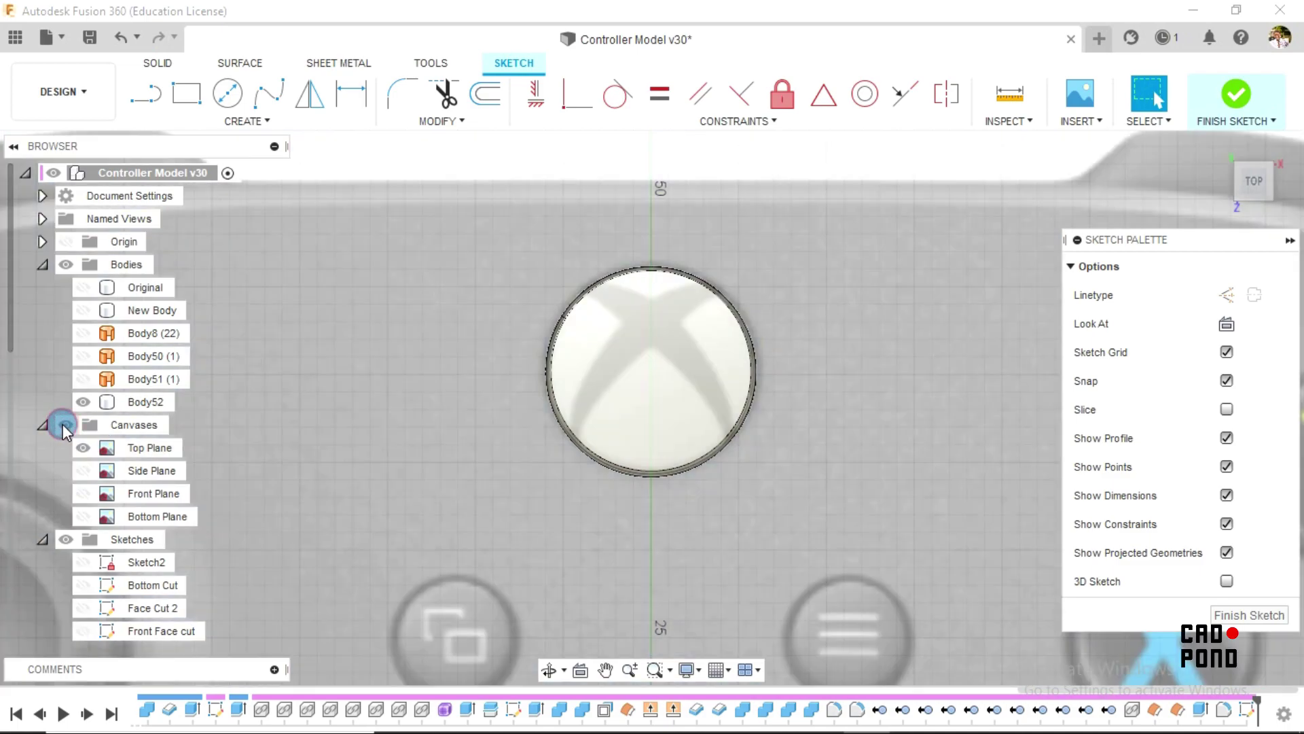
click(713, 326)
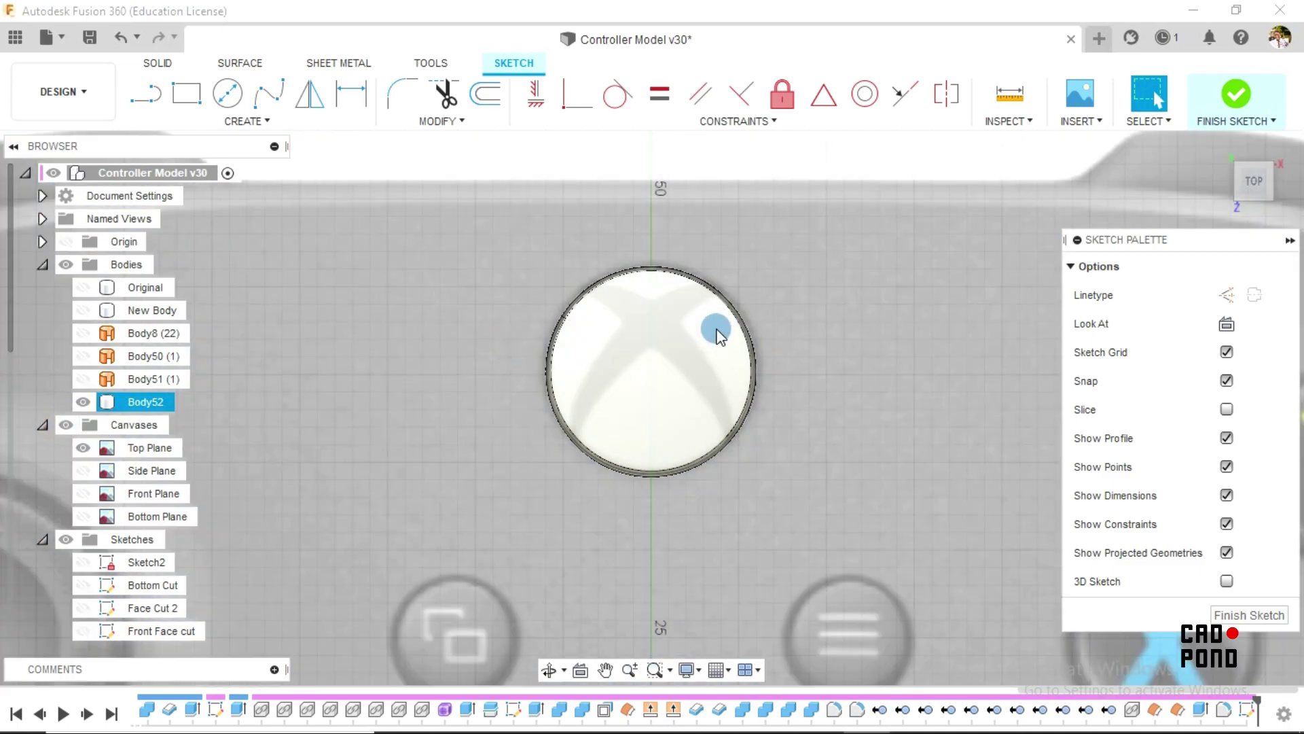
scroll(691, 317, up, 3)
click(455, 260)
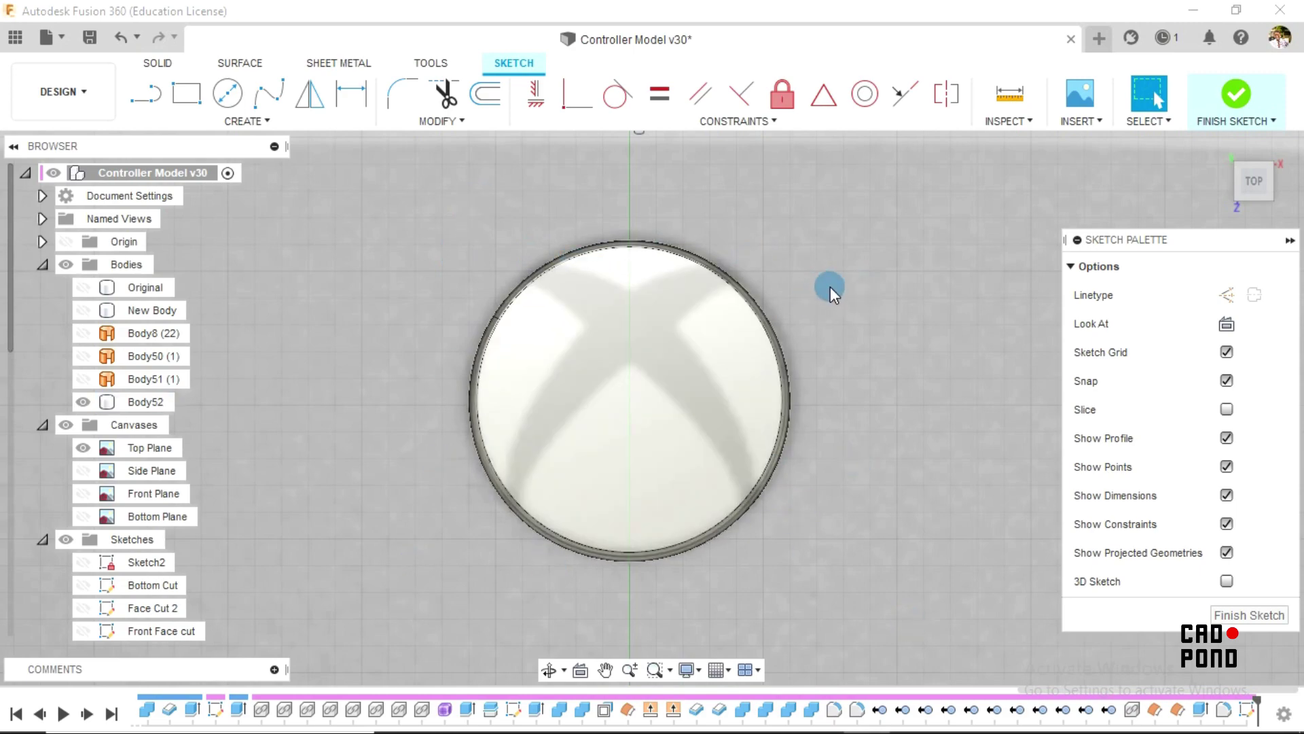
Step: Sketch a three-point control point spline along the outer edge of the logo's diagonal arm, from upper left to lower right past the circle
click(235, 120)
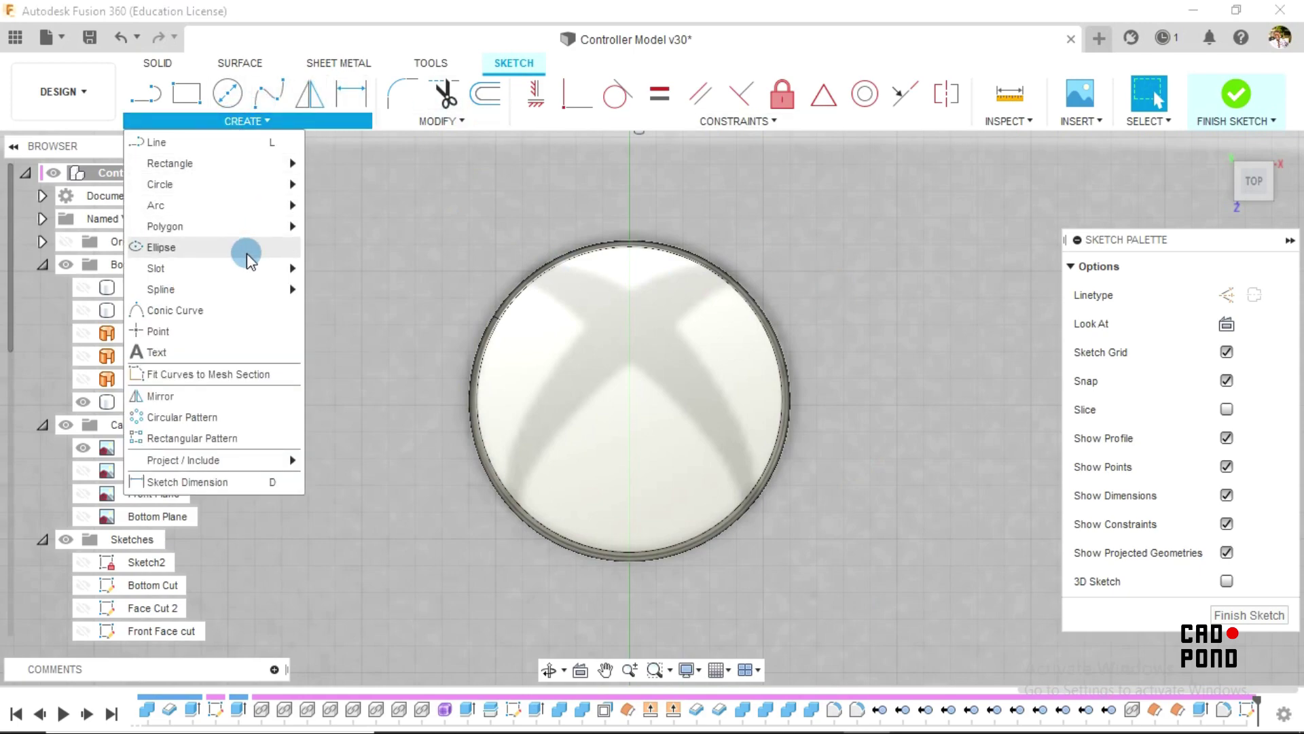
mouse_move(250, 289)
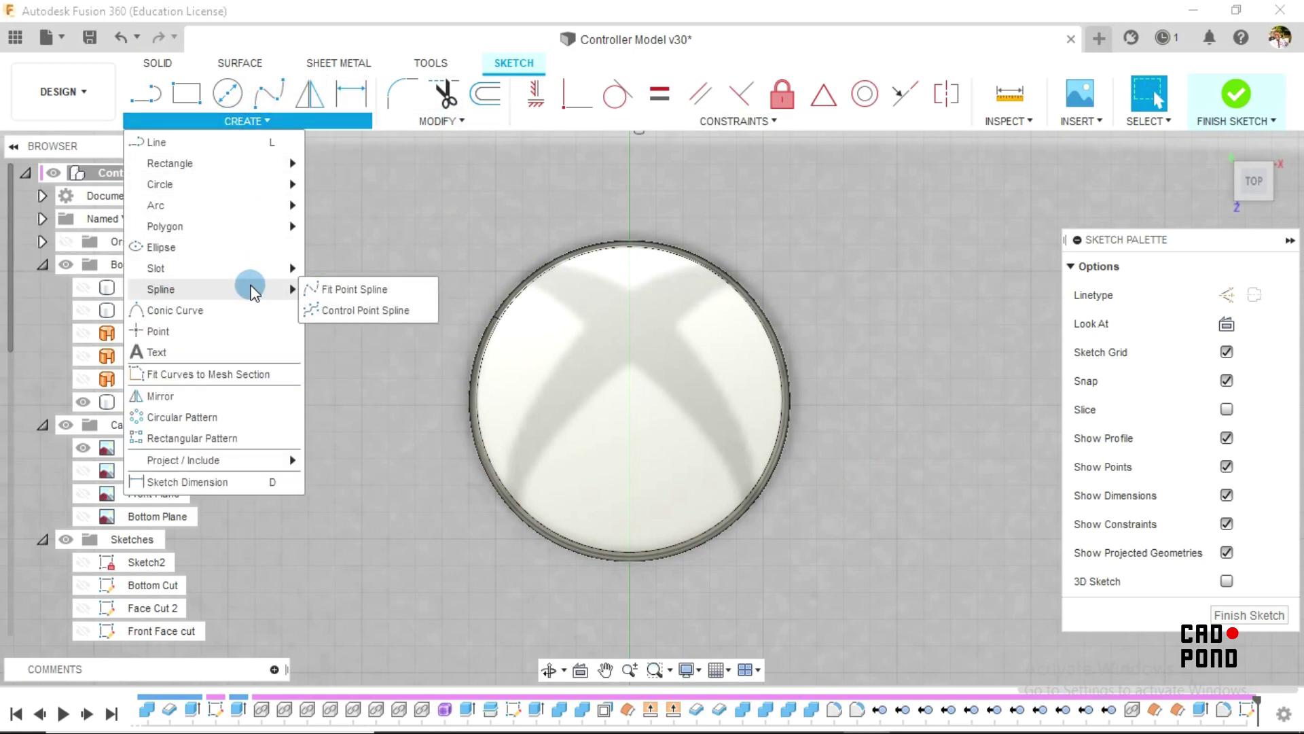
click(333, 311)
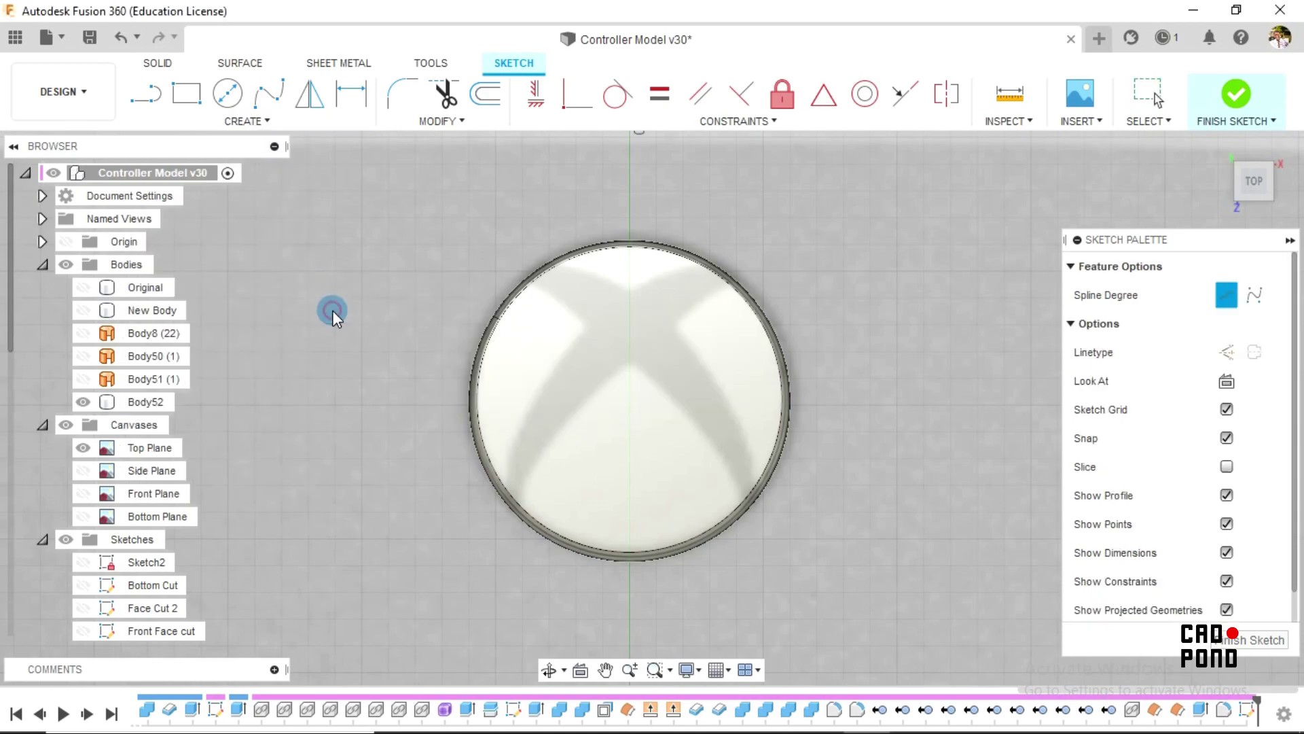
click(514, 255)
click(736, 326)
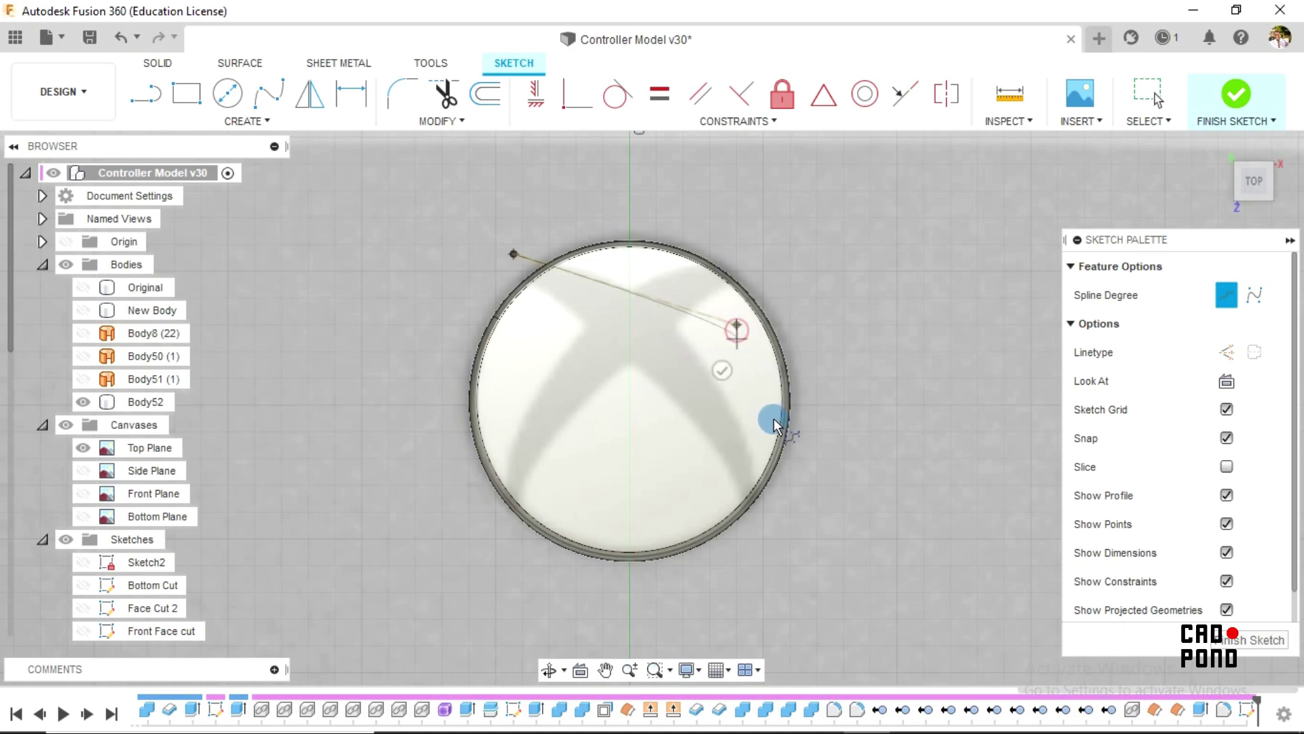
click(765, 523)
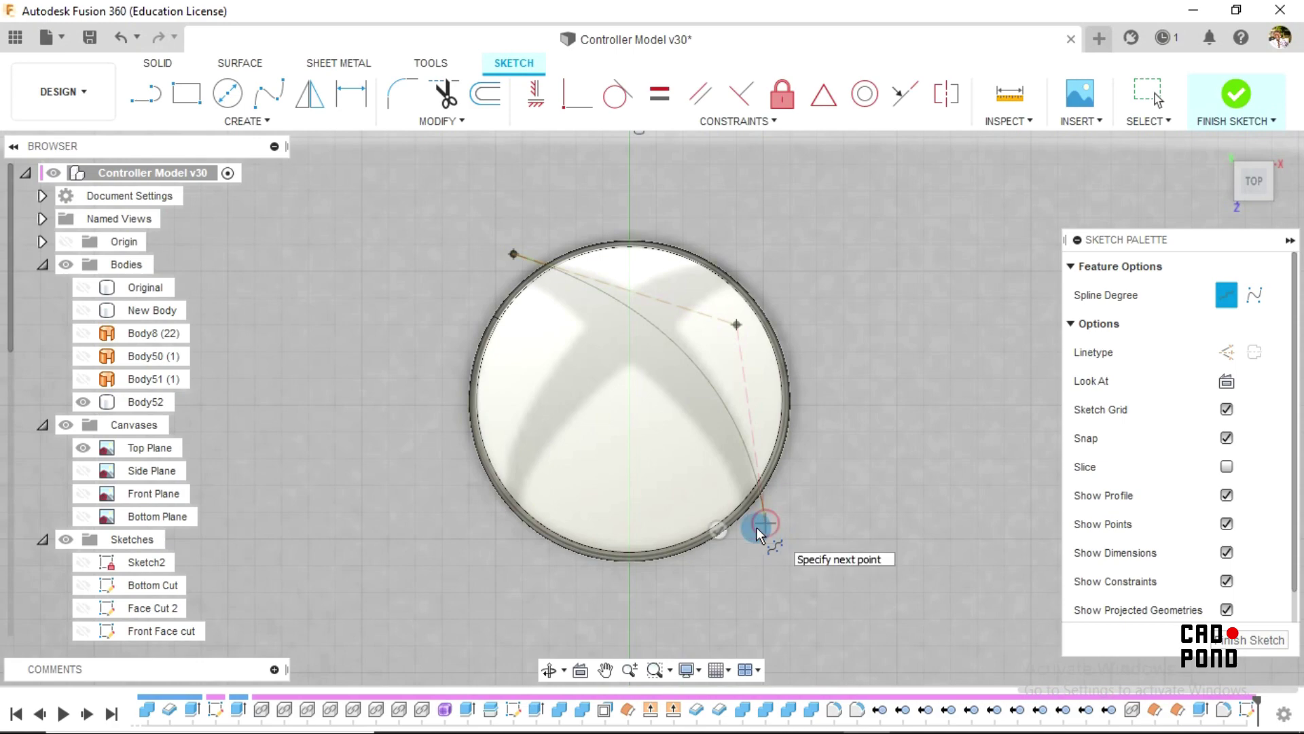
click(720, 536)
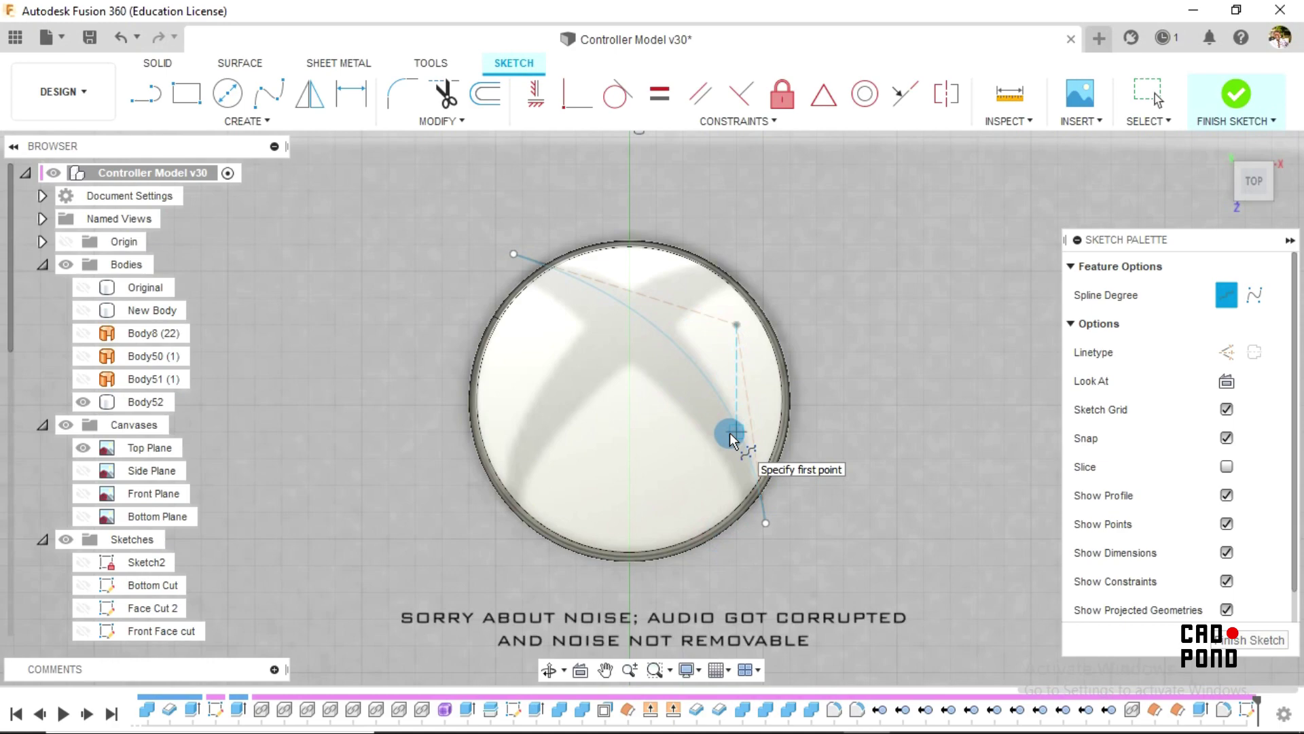
key(Escape)
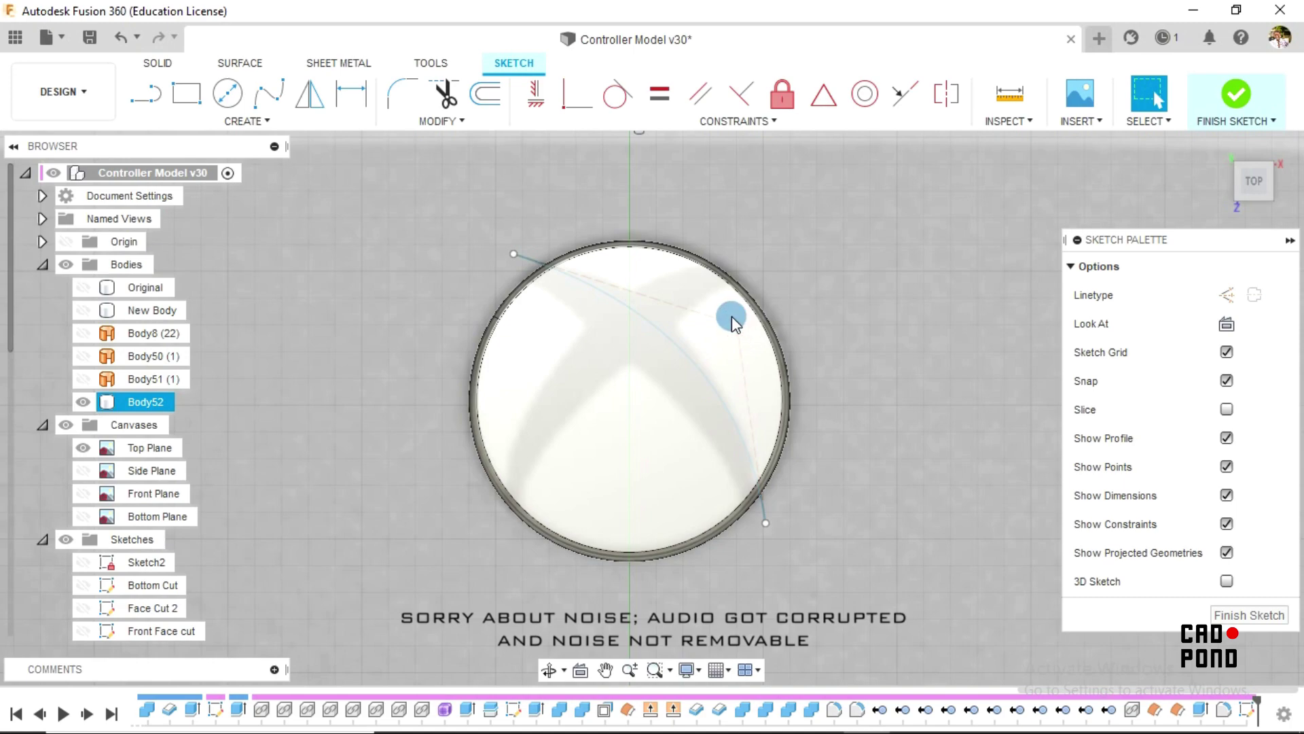
Step: Hide the round button body, Body52, and keep the canvas displayed behind the spline
click(731, 315)
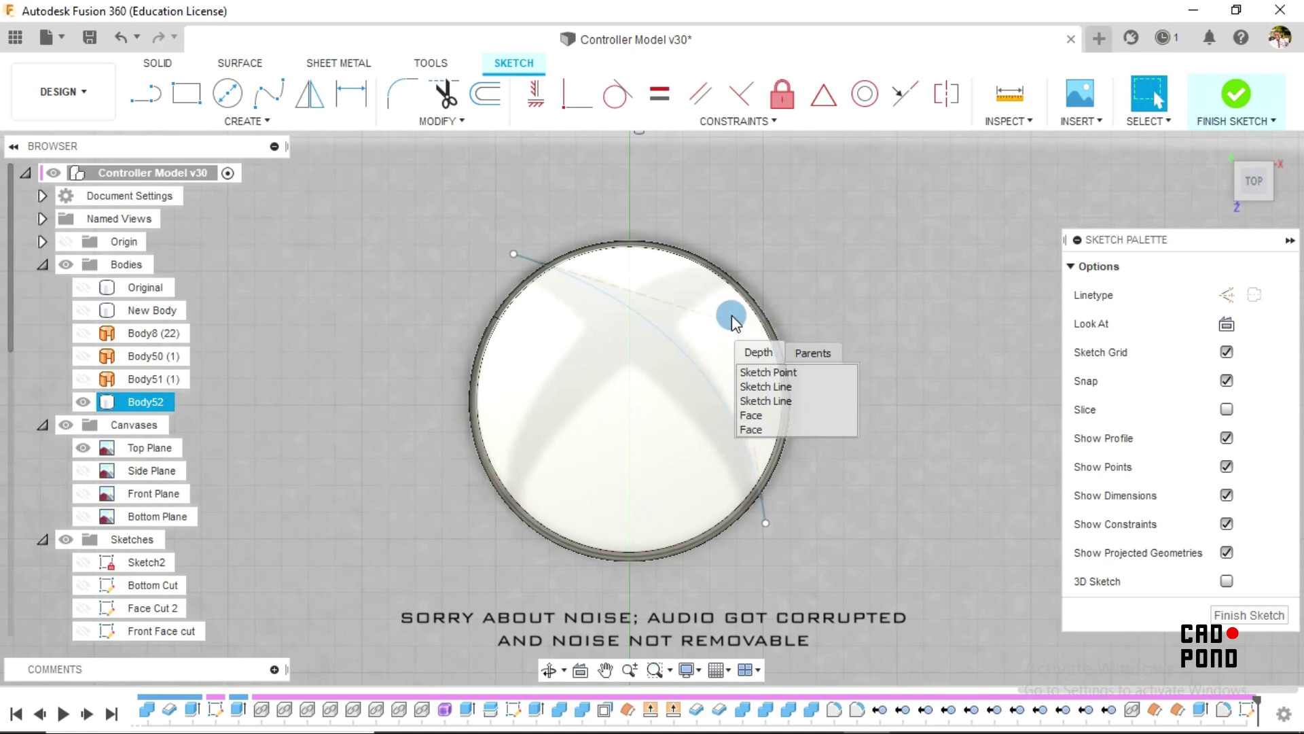
click(65, 425)
click(718, 356)
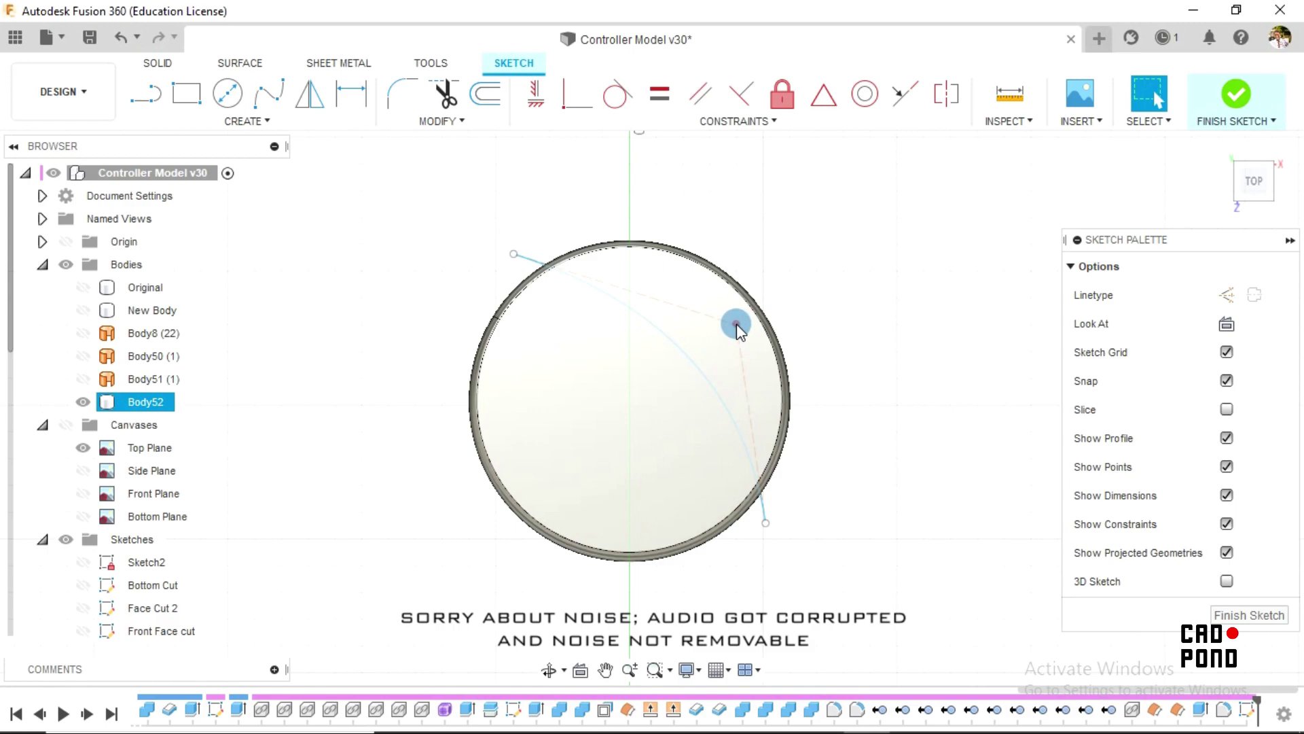
click(734, 321)
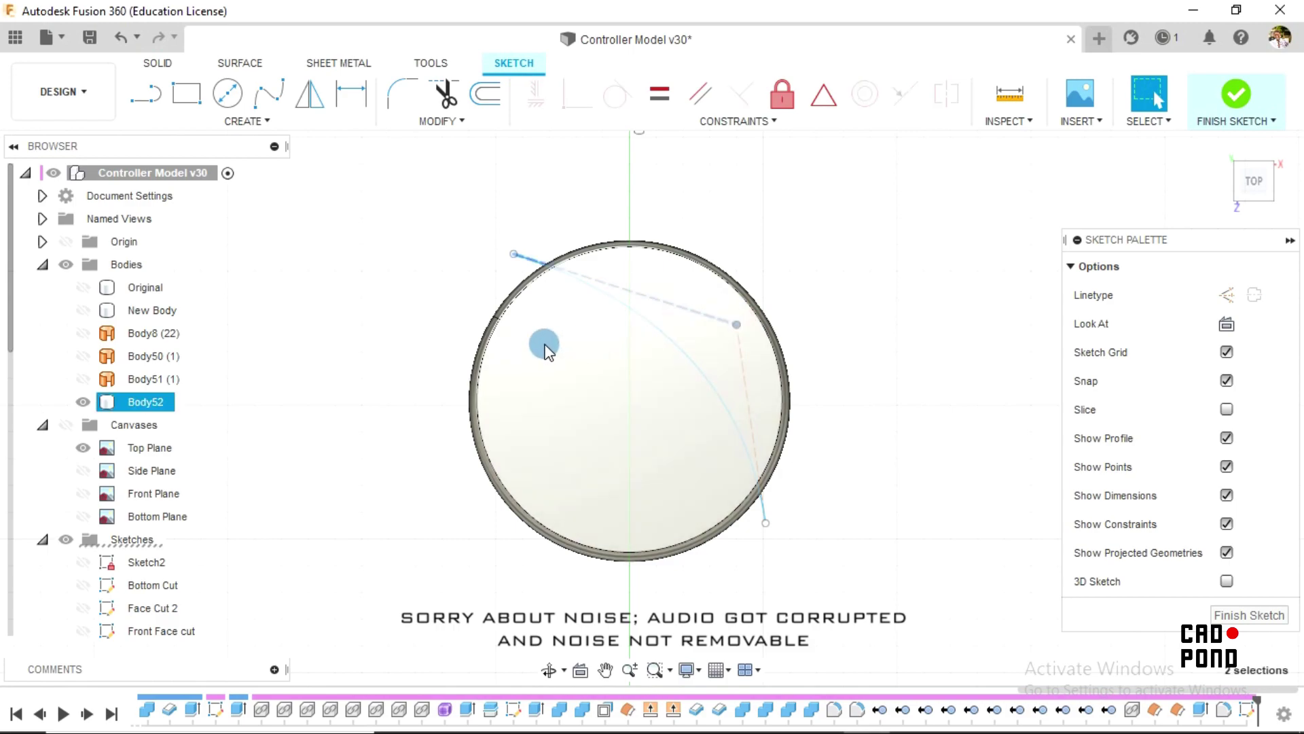
click(87, 404)
click(84, 402)
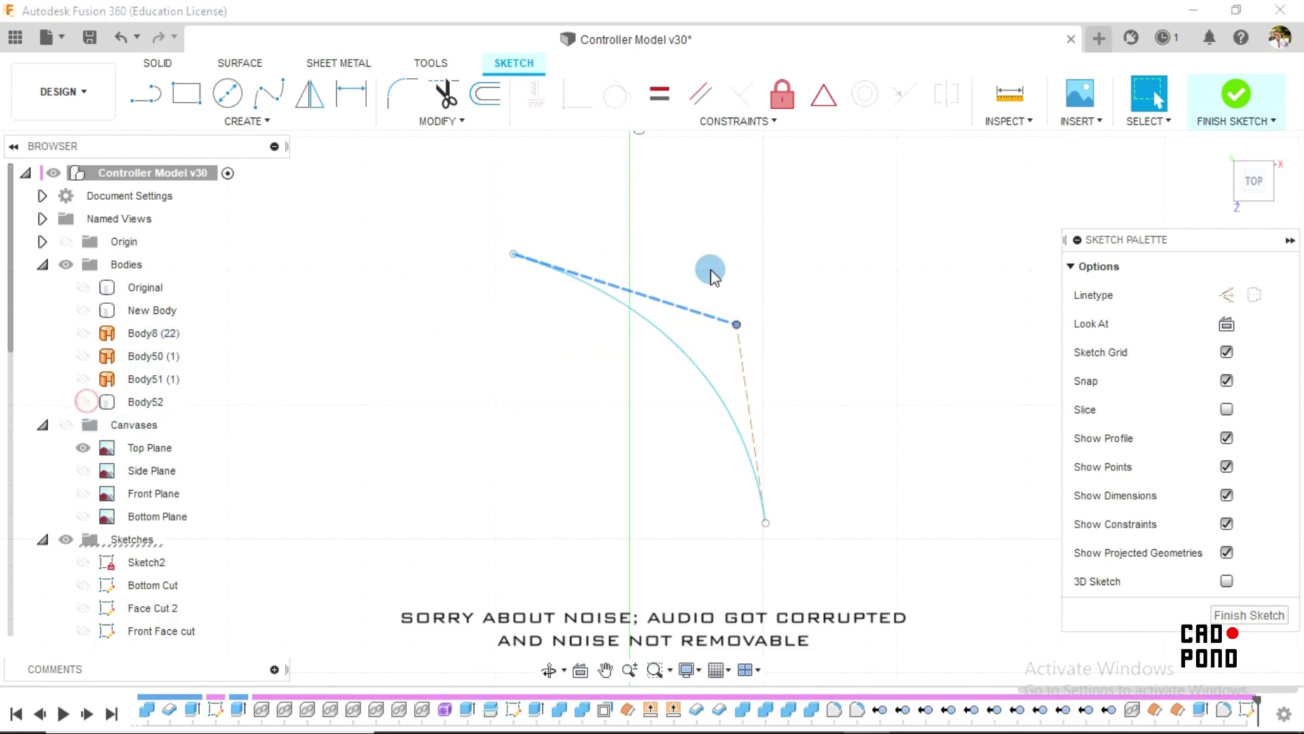
click(65, 424)
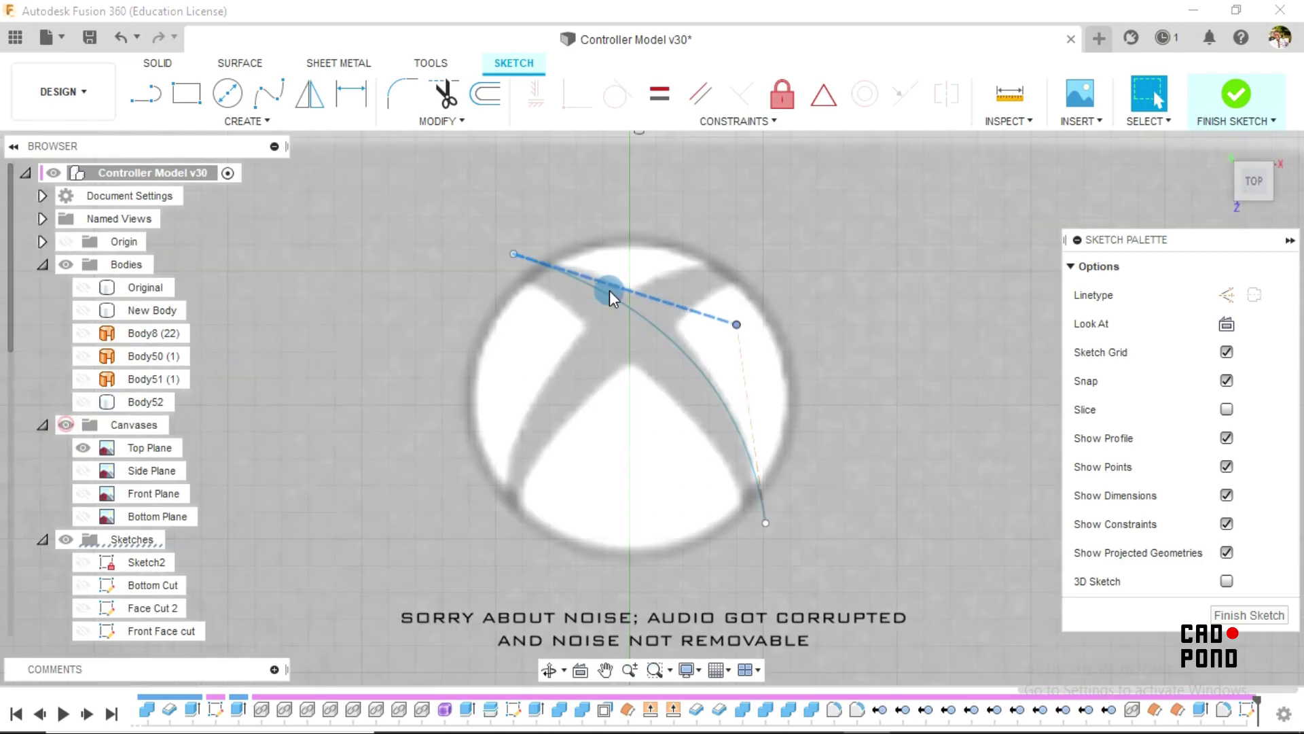
Step: Reshape the spline by moving its middle control point and upper-left endpoint to follow the outer edge of the logo's diagonal arm
click(736, 326)
drag(735, 322, 719, 304)
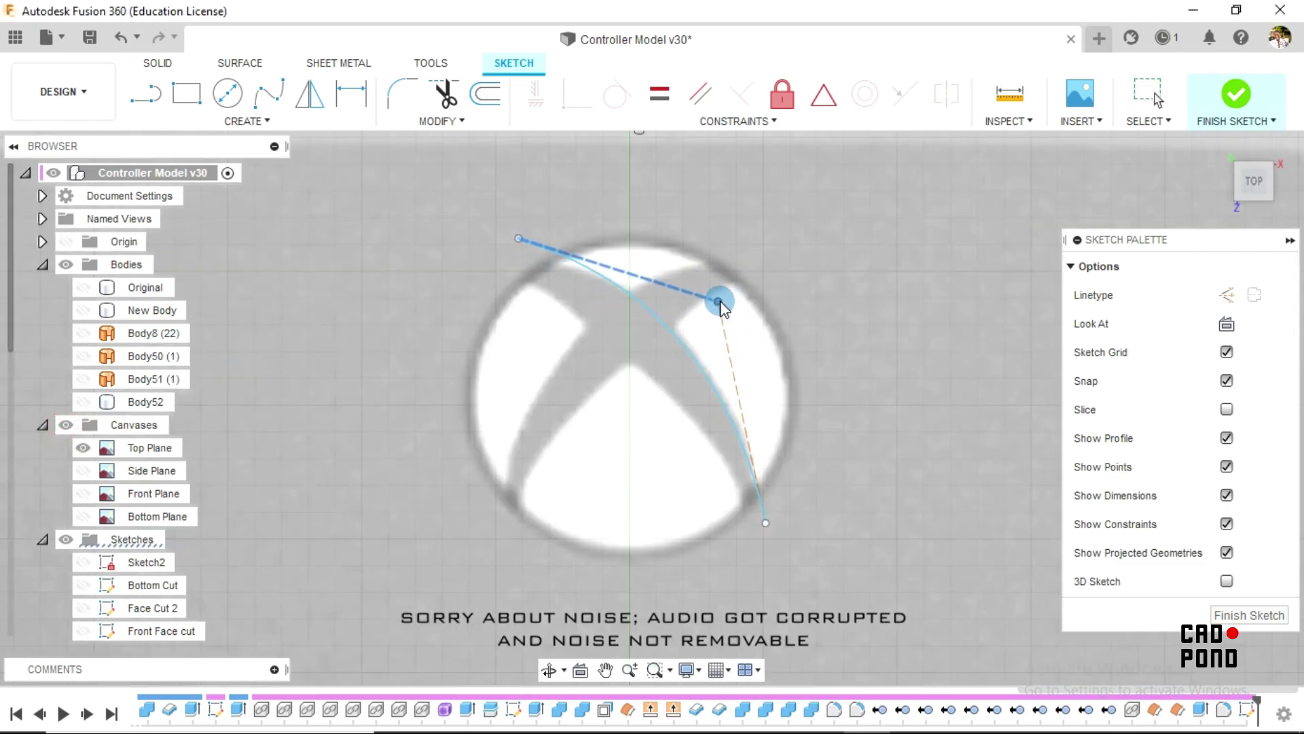
drag(538, 248, 502, 252)
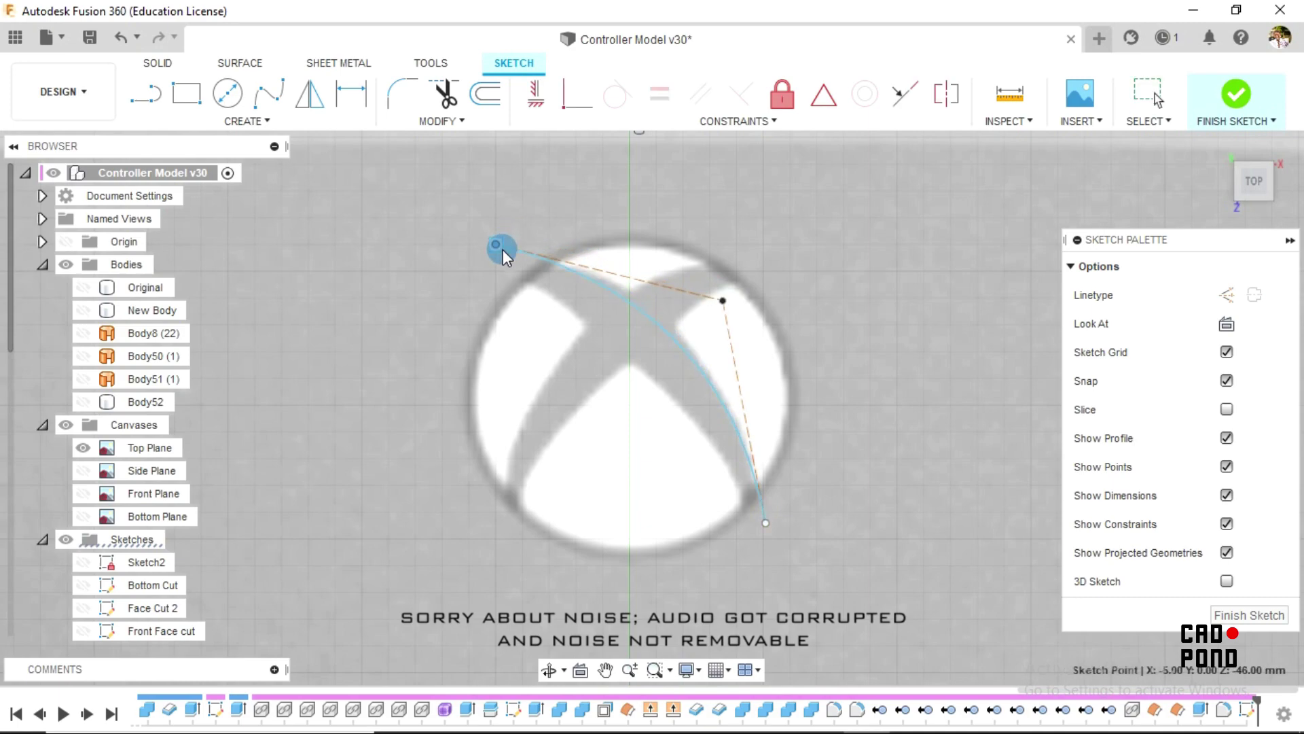
drag(722, 299, 720, 280)
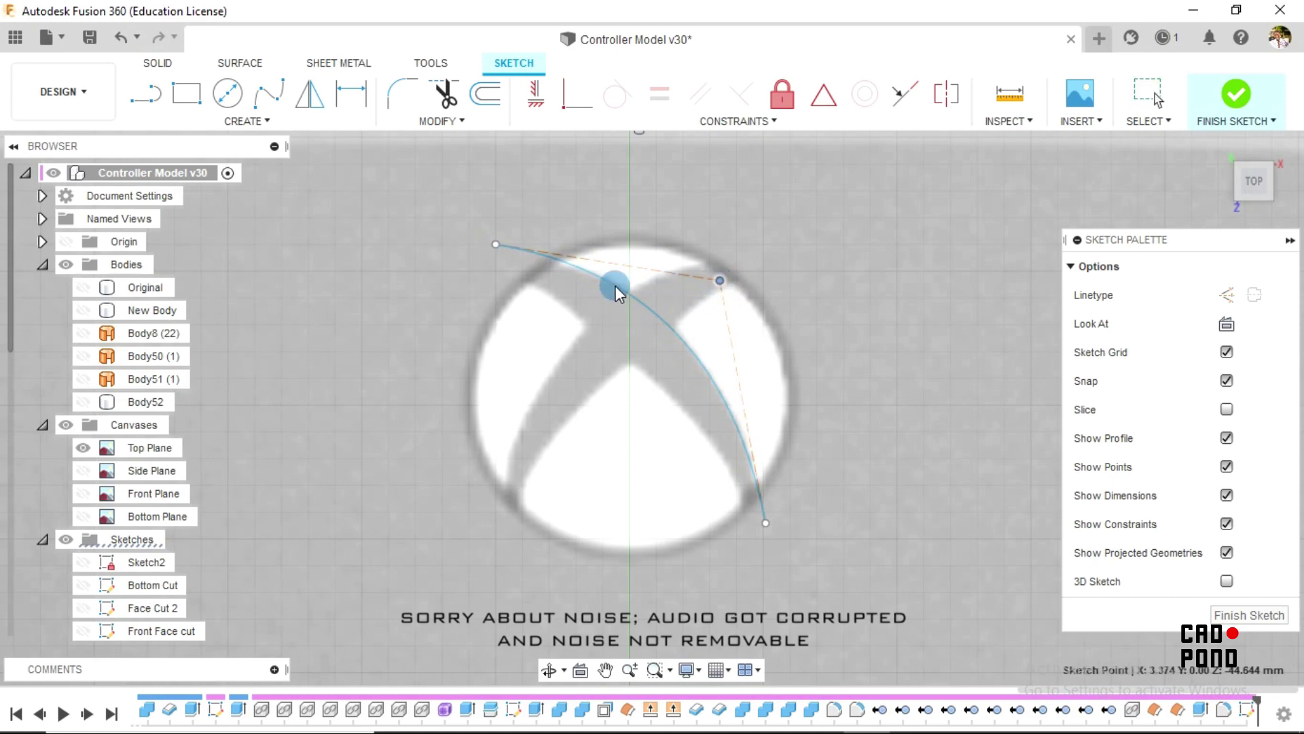
click(857, 262)
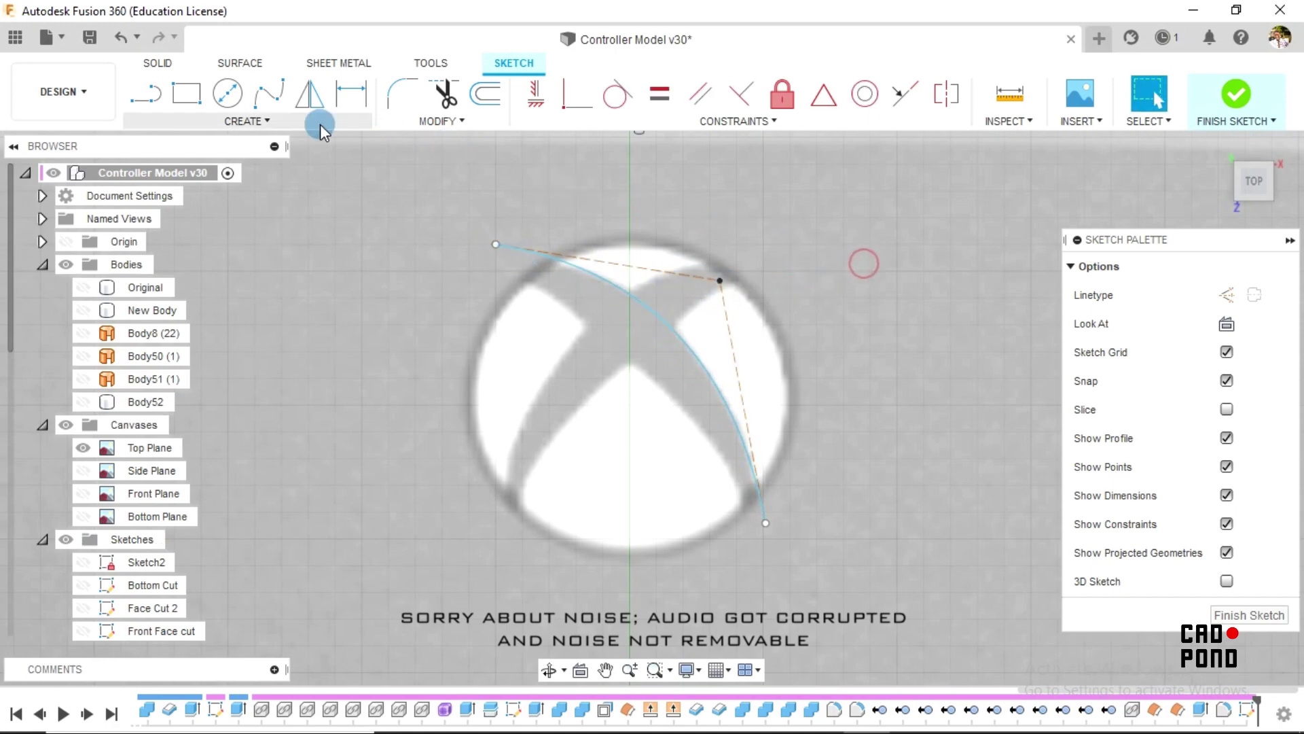
Step: Sketch a second three-point control point spline along the inner edge of the same diagonal arm, extending past the circle at both ends
click(258, 118)
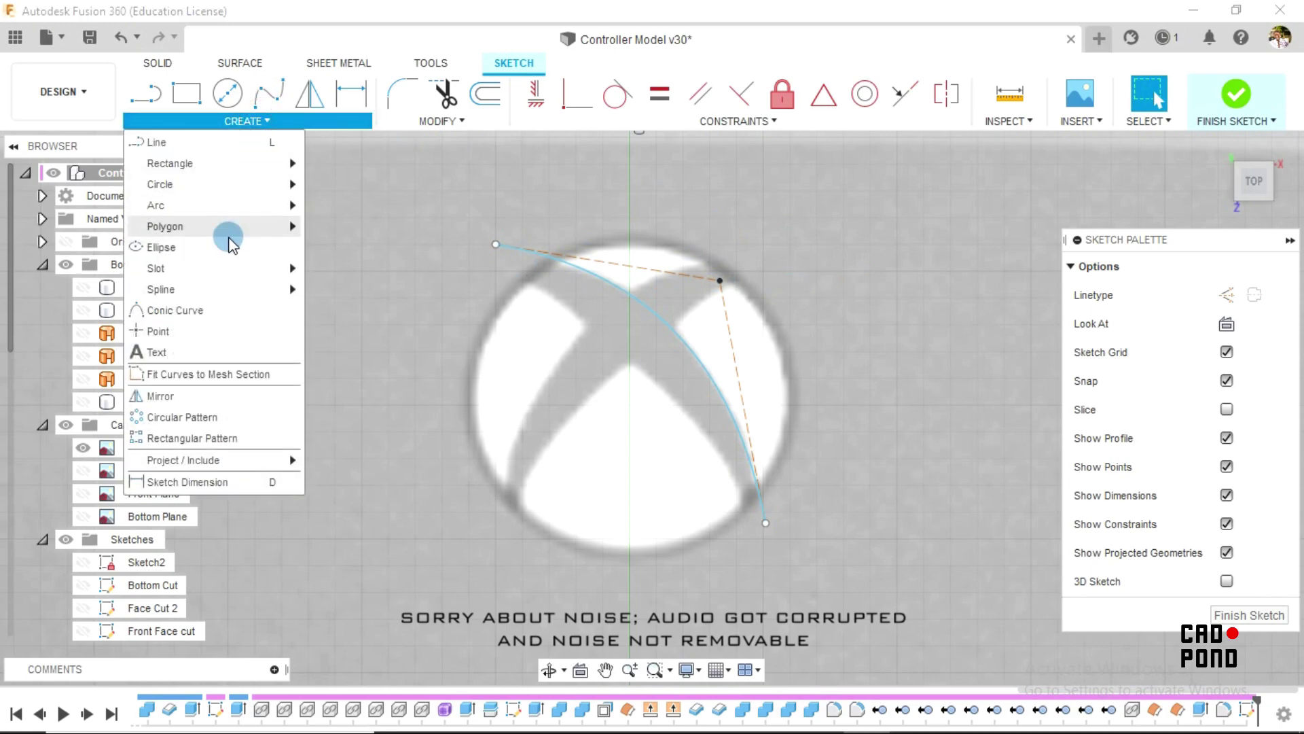
mouse_move(216, 288)
click(369, 312)
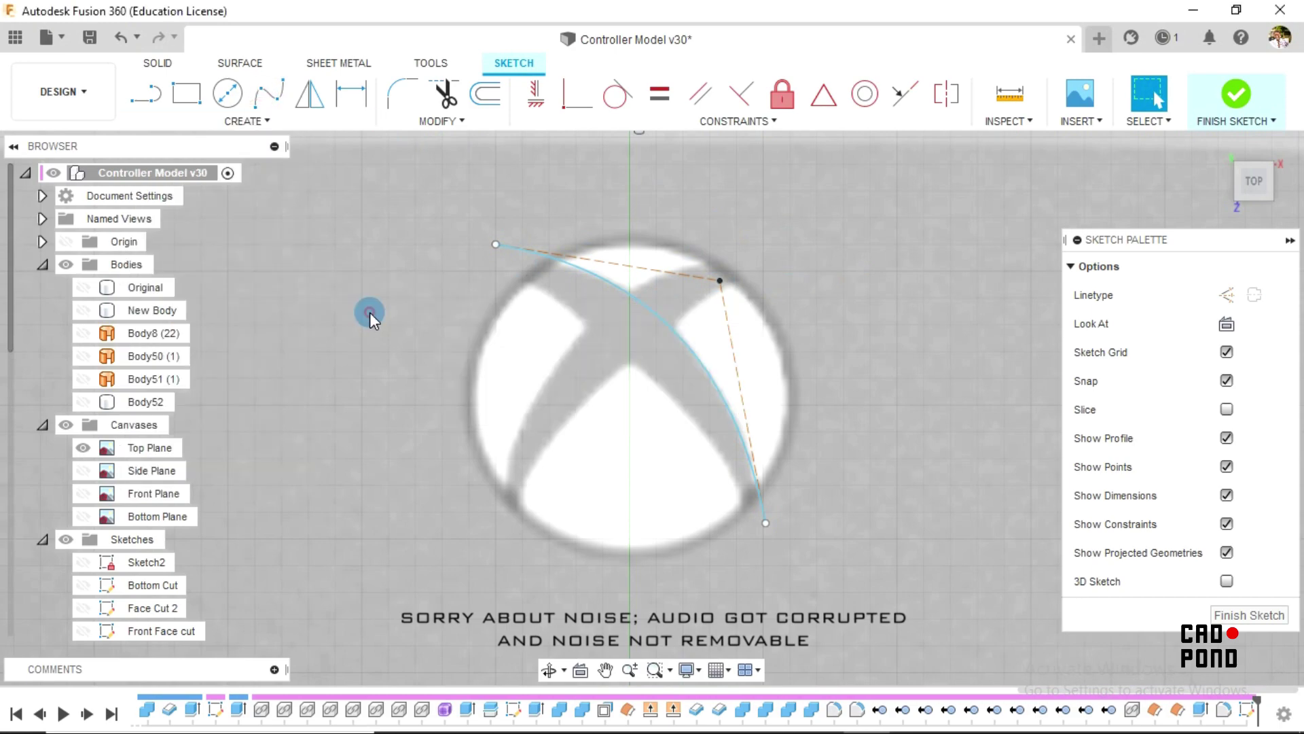
click(485, 271)
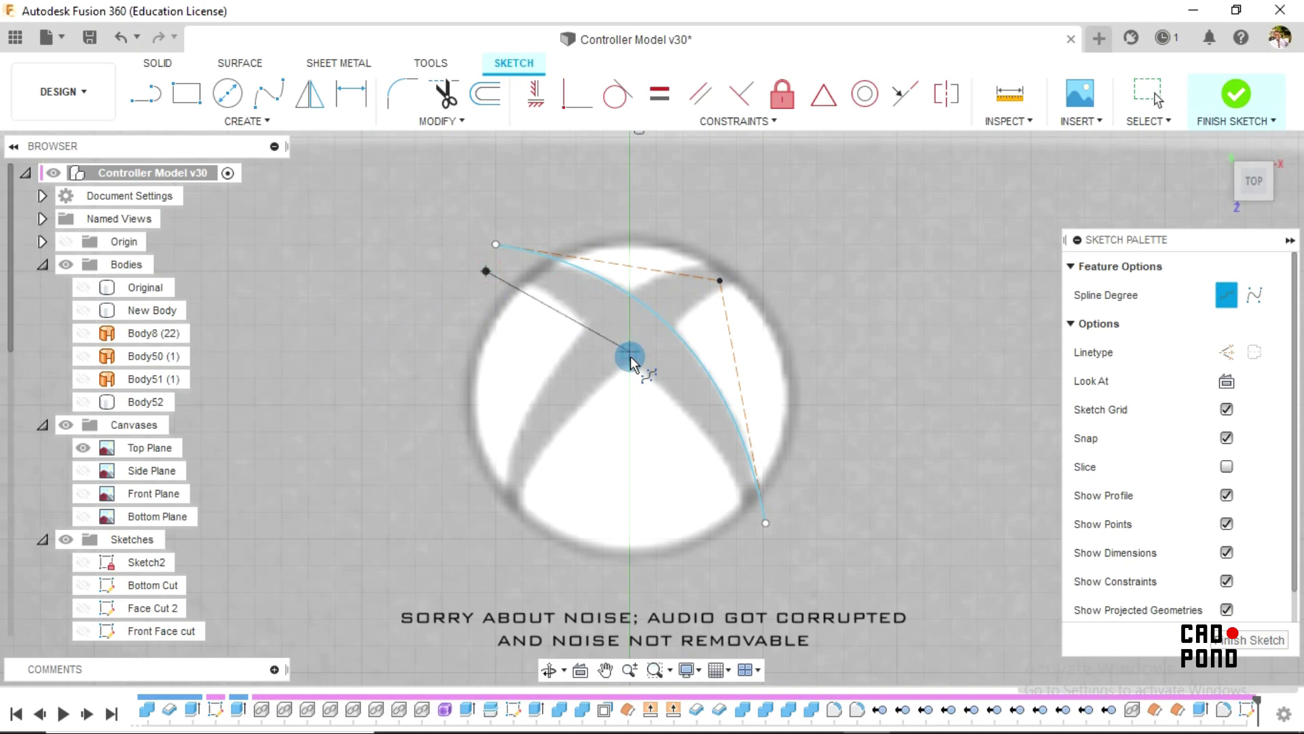
click(658, 341)
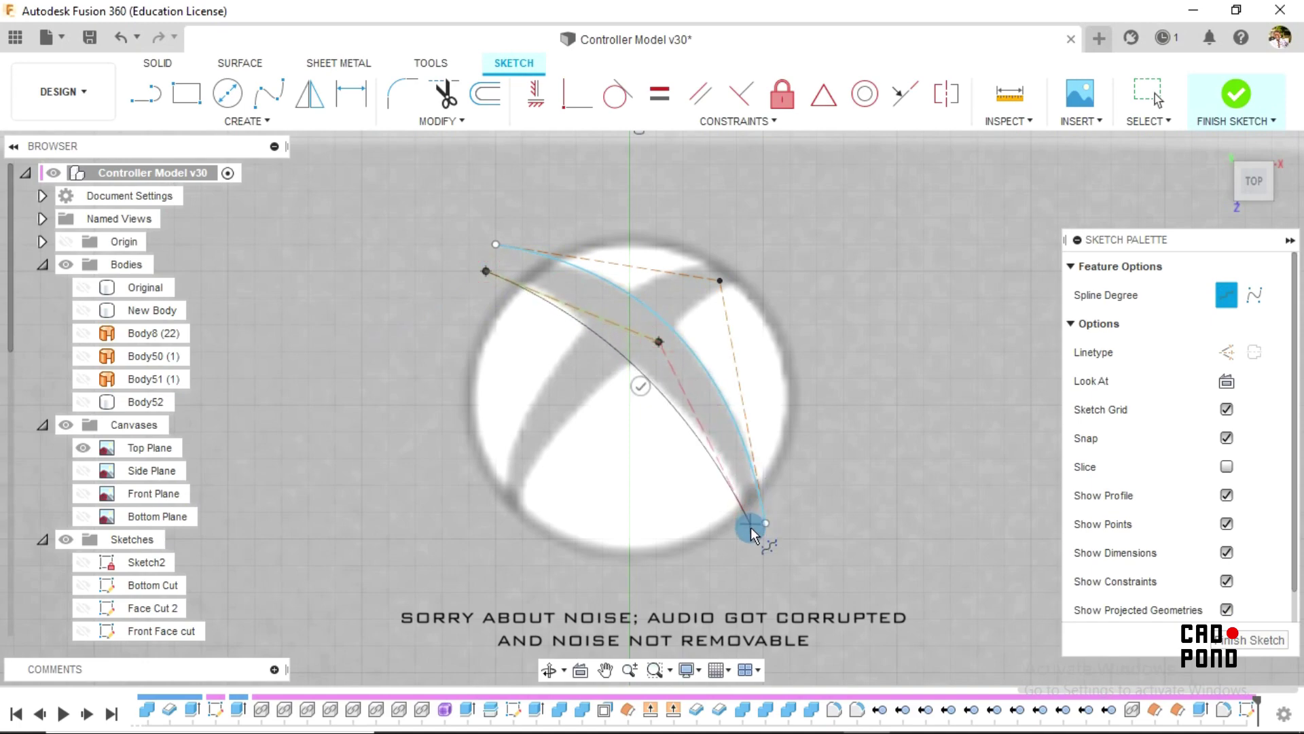
click(770, 553)
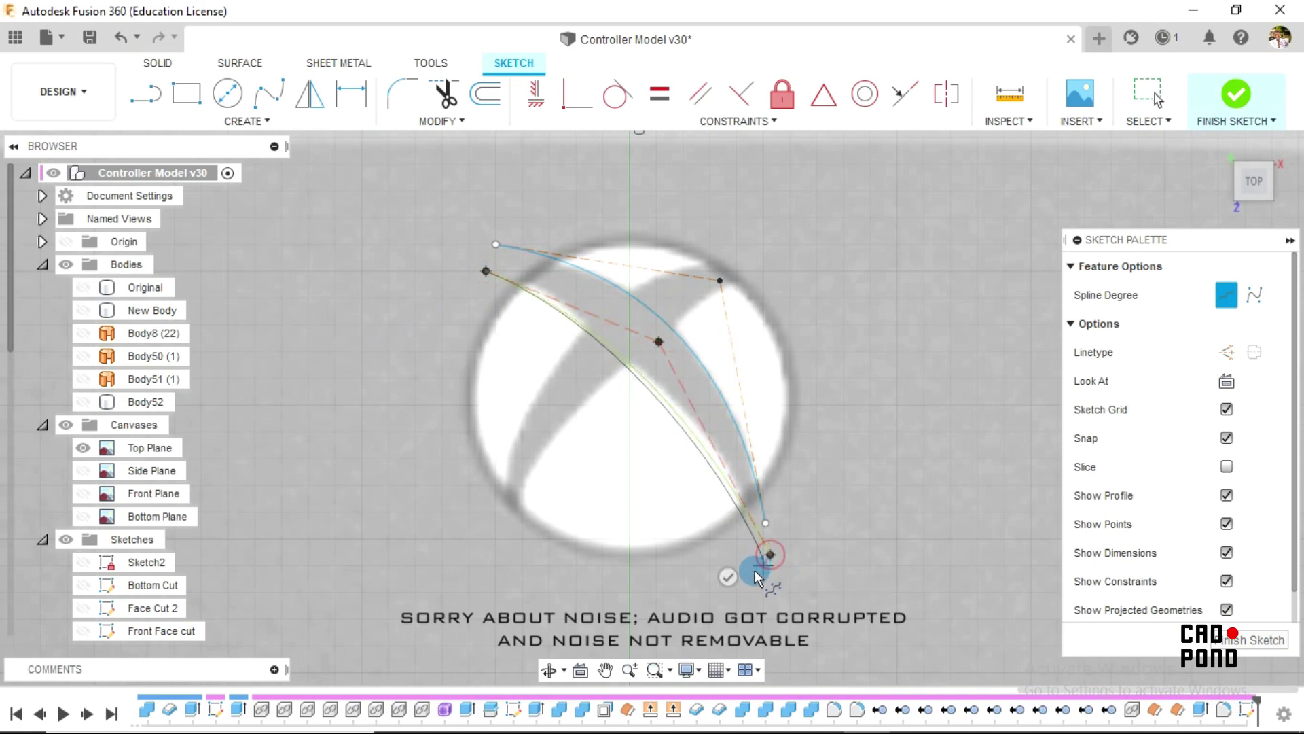
click(730, 580)
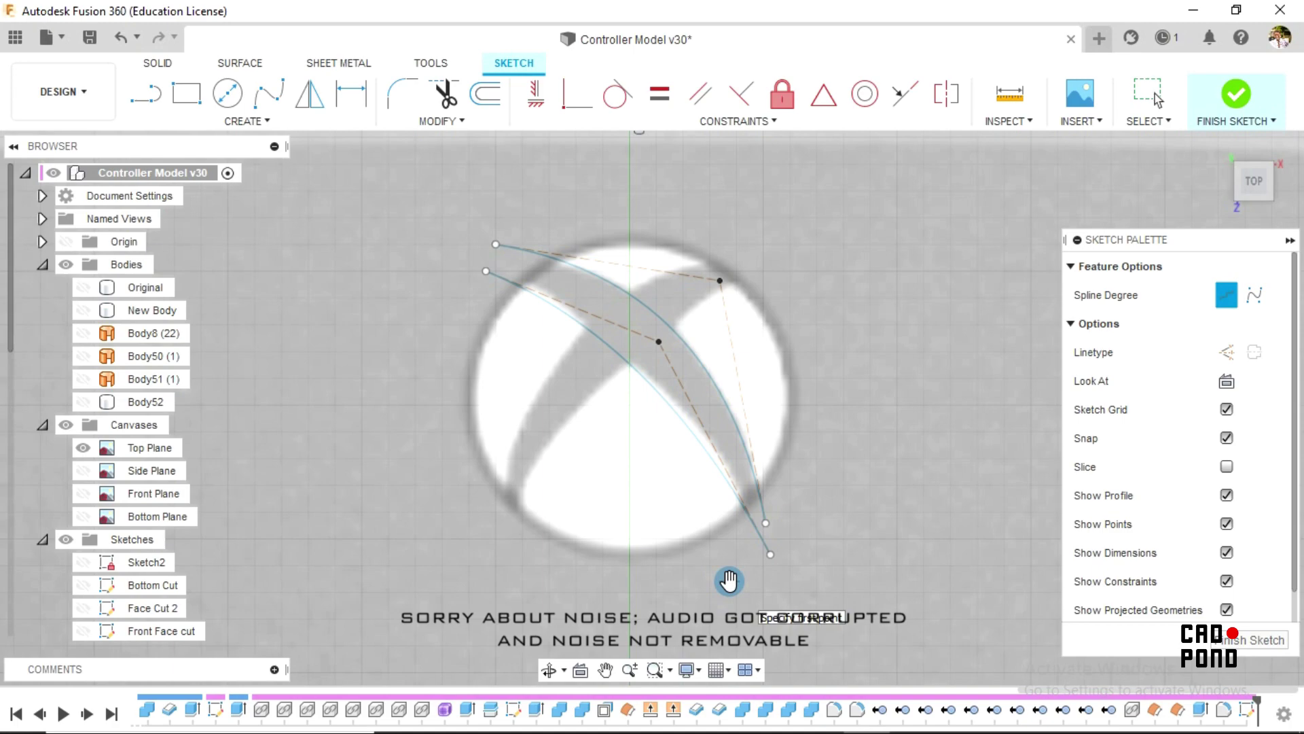
key(Escape)
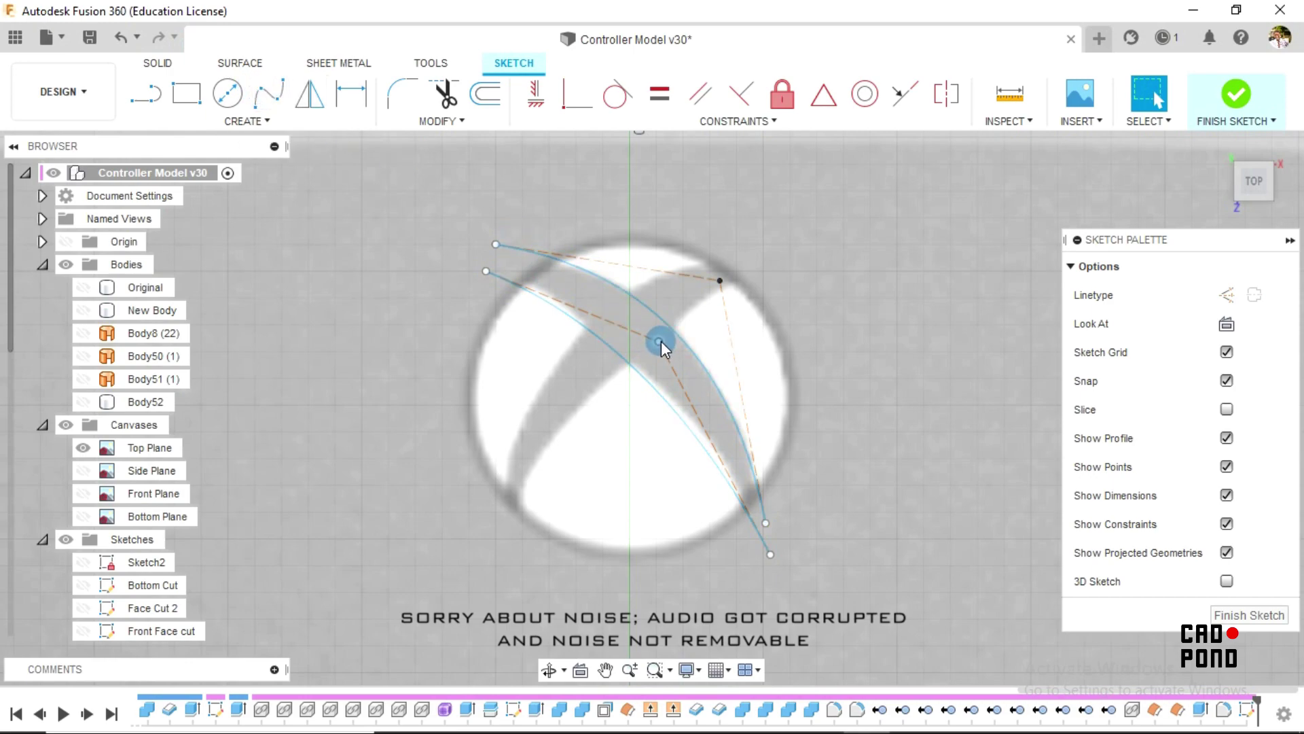
Step: Fit the second spline to the arm's inner edge by adjusting its middle control point and upper-left endpoint
mouse_move(662, 341)
mouse_down()
mouse_move(663, 330)
mouse_move(688, 356)
mouse_up()
click(566, 333)
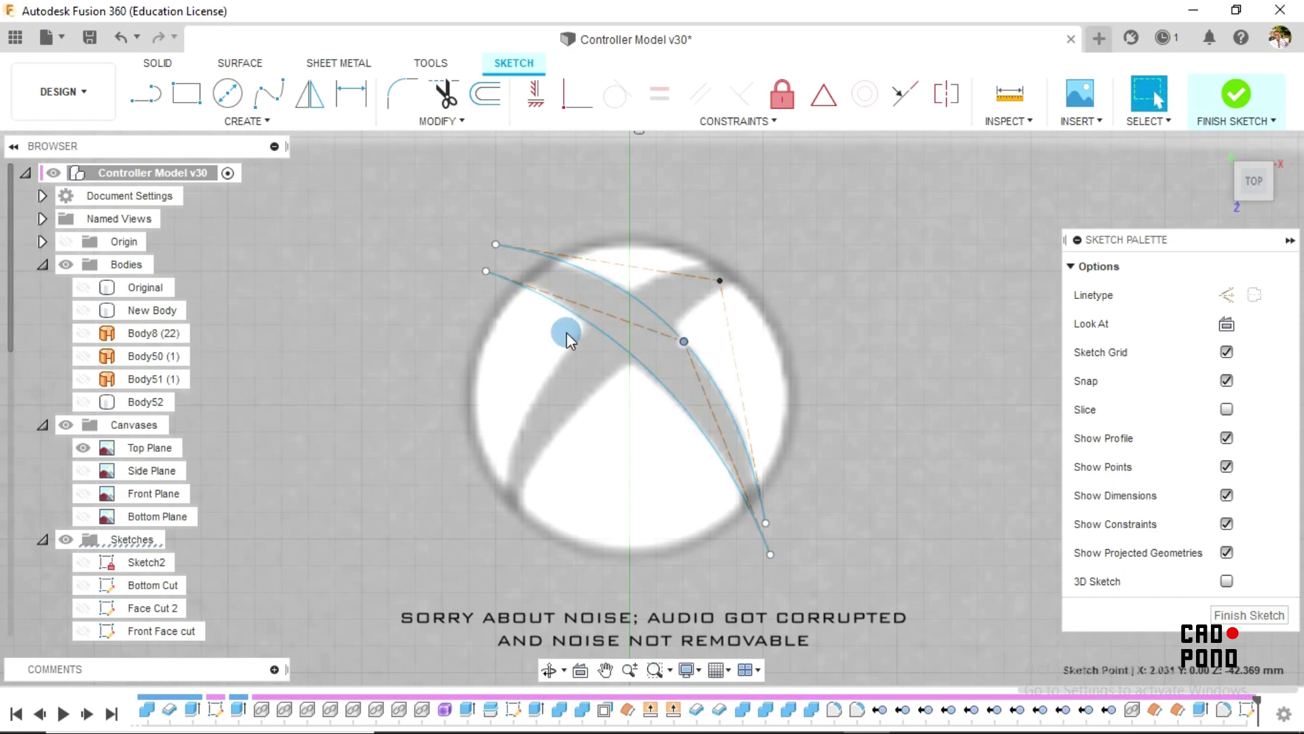
click(494, 291)
drag(487, 272, 489, 266)
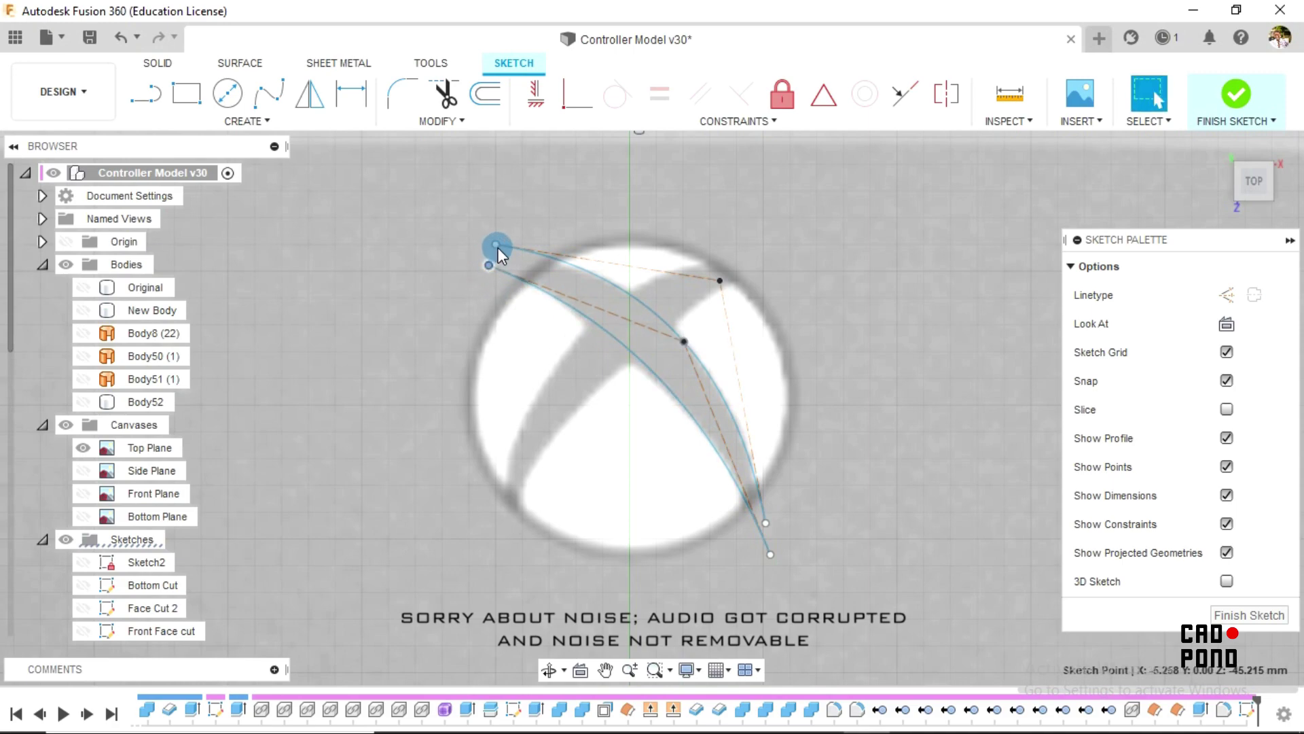
click(496, 246)
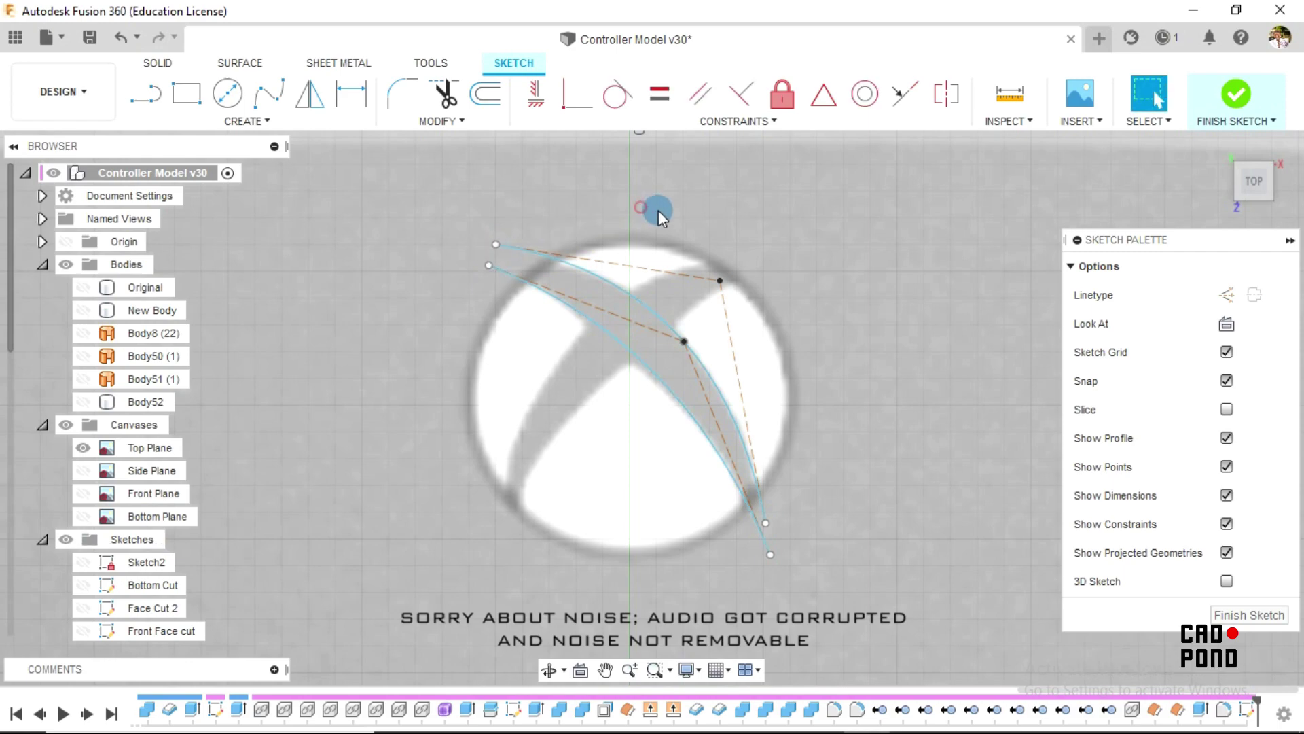
click(678, 333)
drag(682, 338, 675, 341)
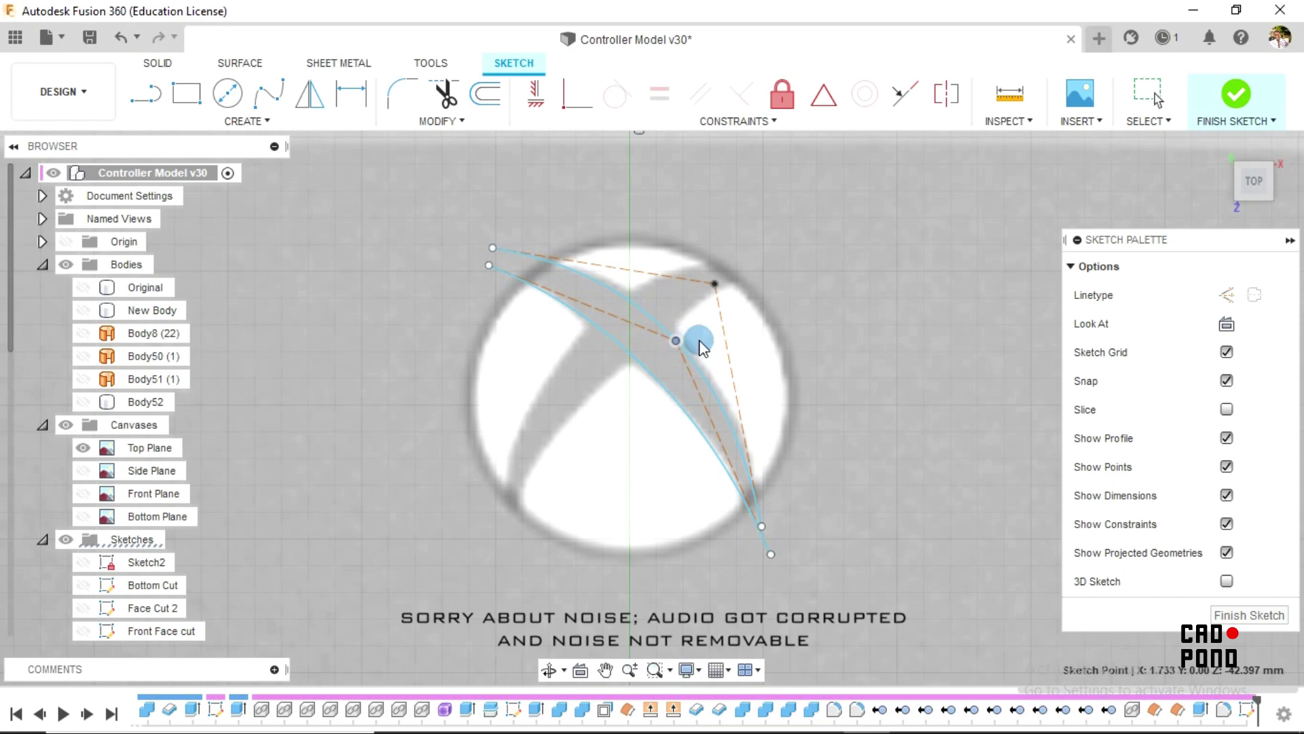
click(814, 288)
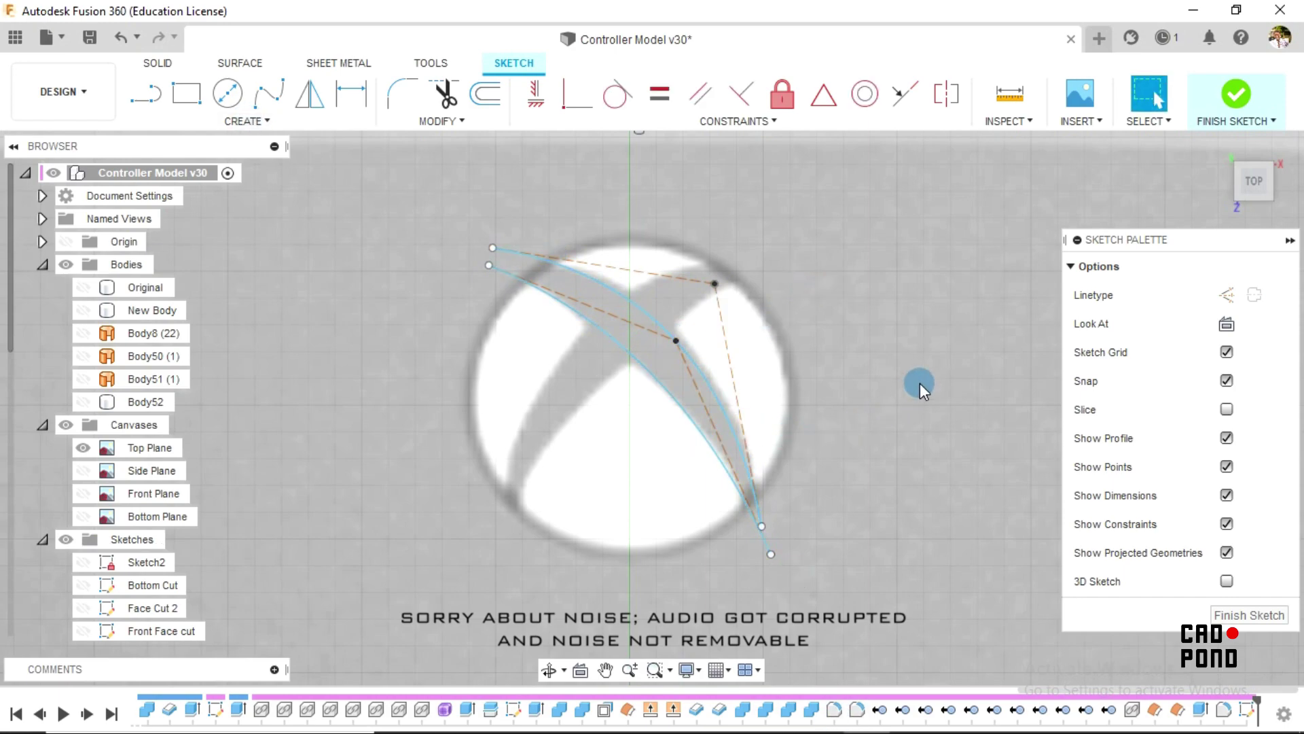
Step: Sketch a vertical construction line about 7.4 mm long on the central axis, from the logo's middle up past the circle
click(145, 93)
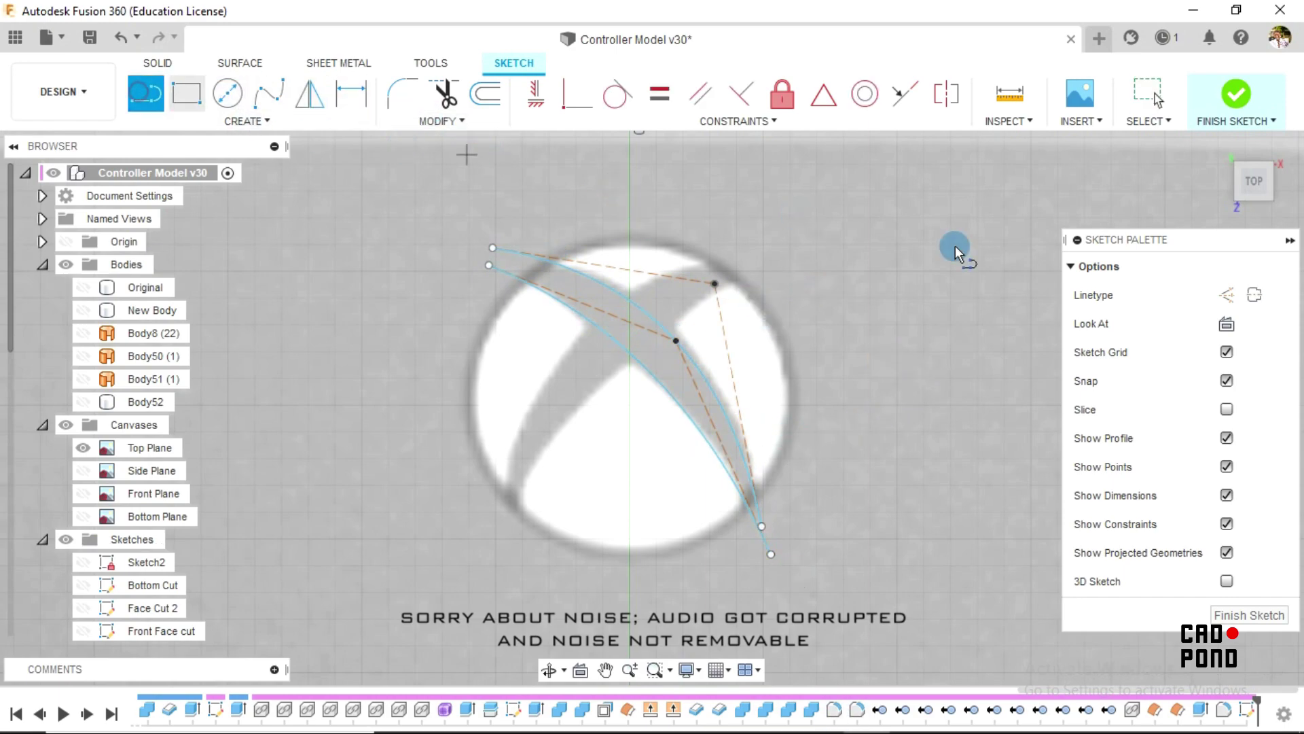
click(1226, 294)
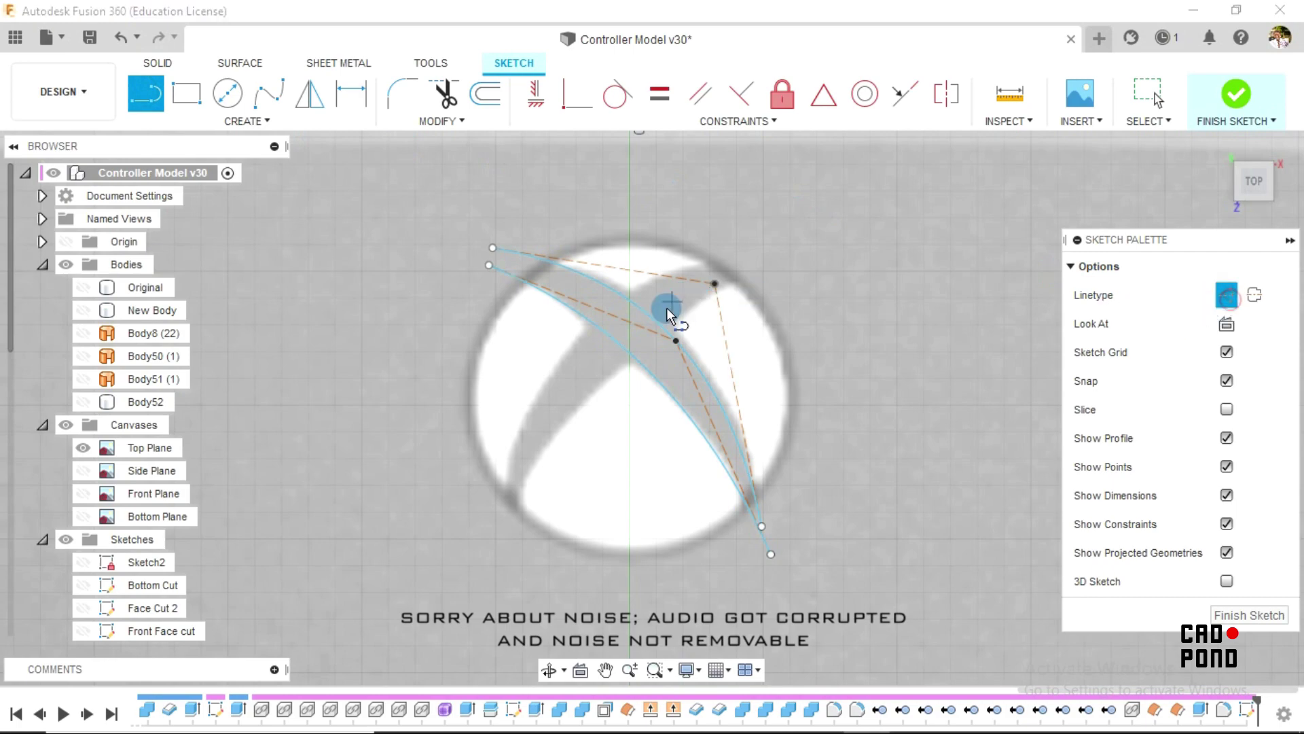
click(630, 406)
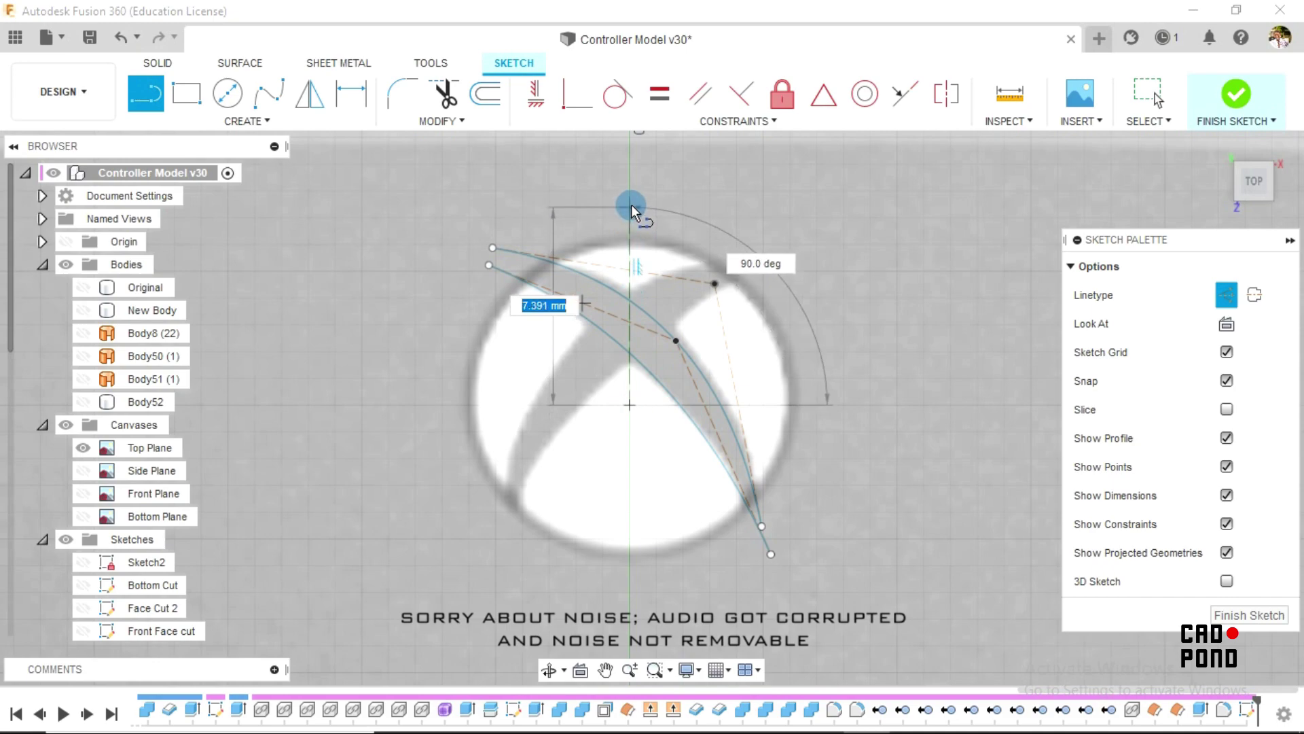
click(630, 205)
key(Escape)
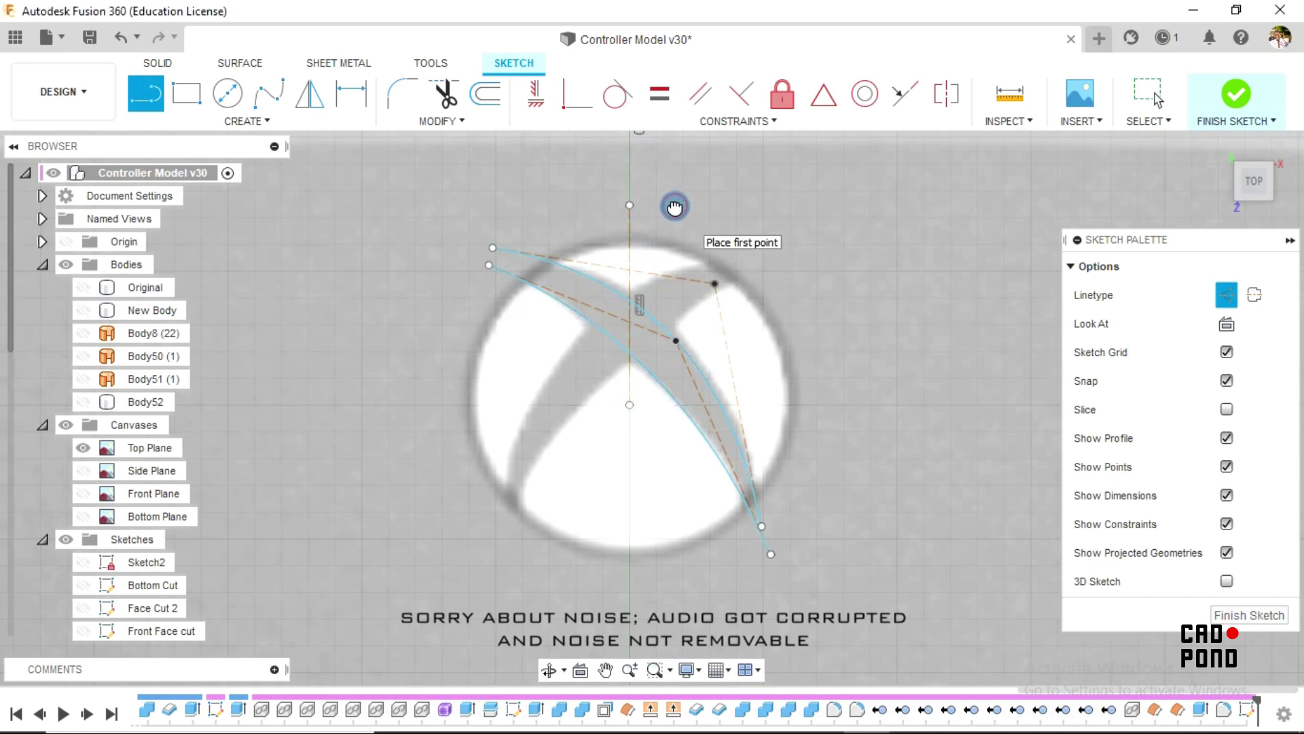
Step: Mirror both diagonal-arm splines about the vertical construction line and finish the logo sketch
click(323, 89)
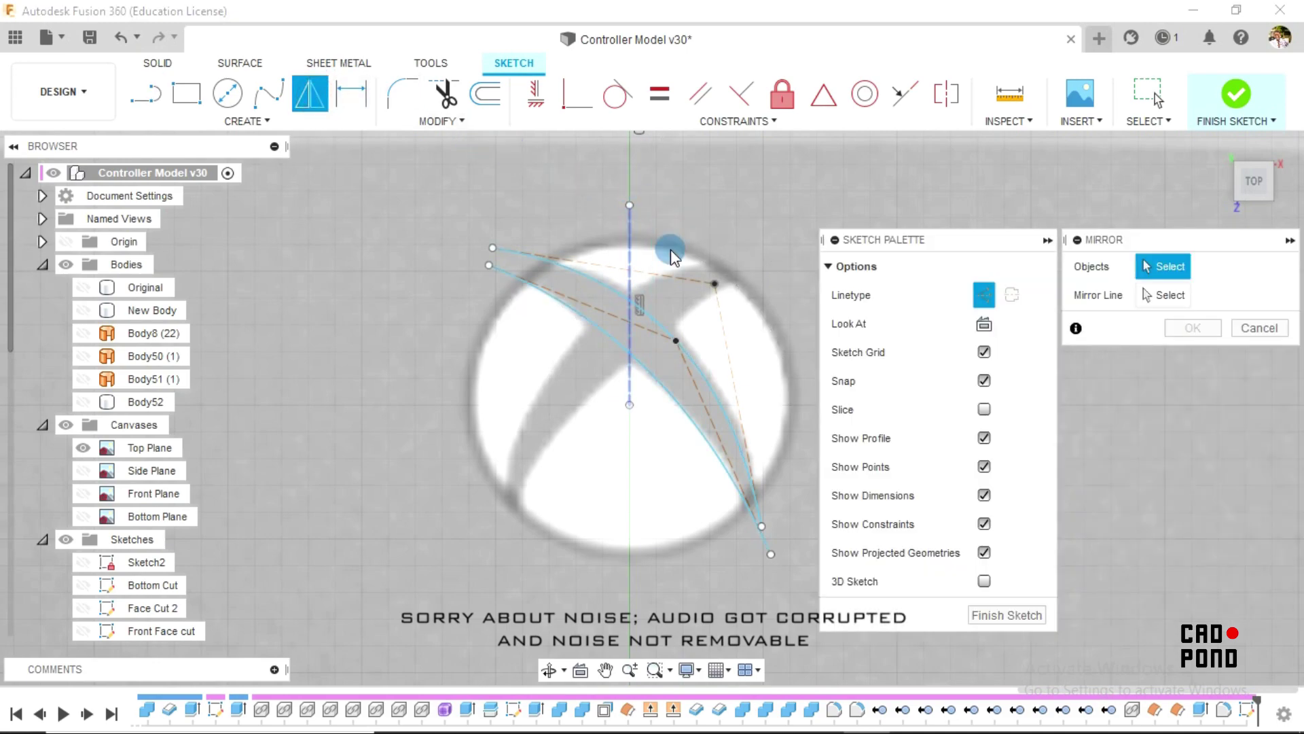
click(692, 354)
click(652, 371)
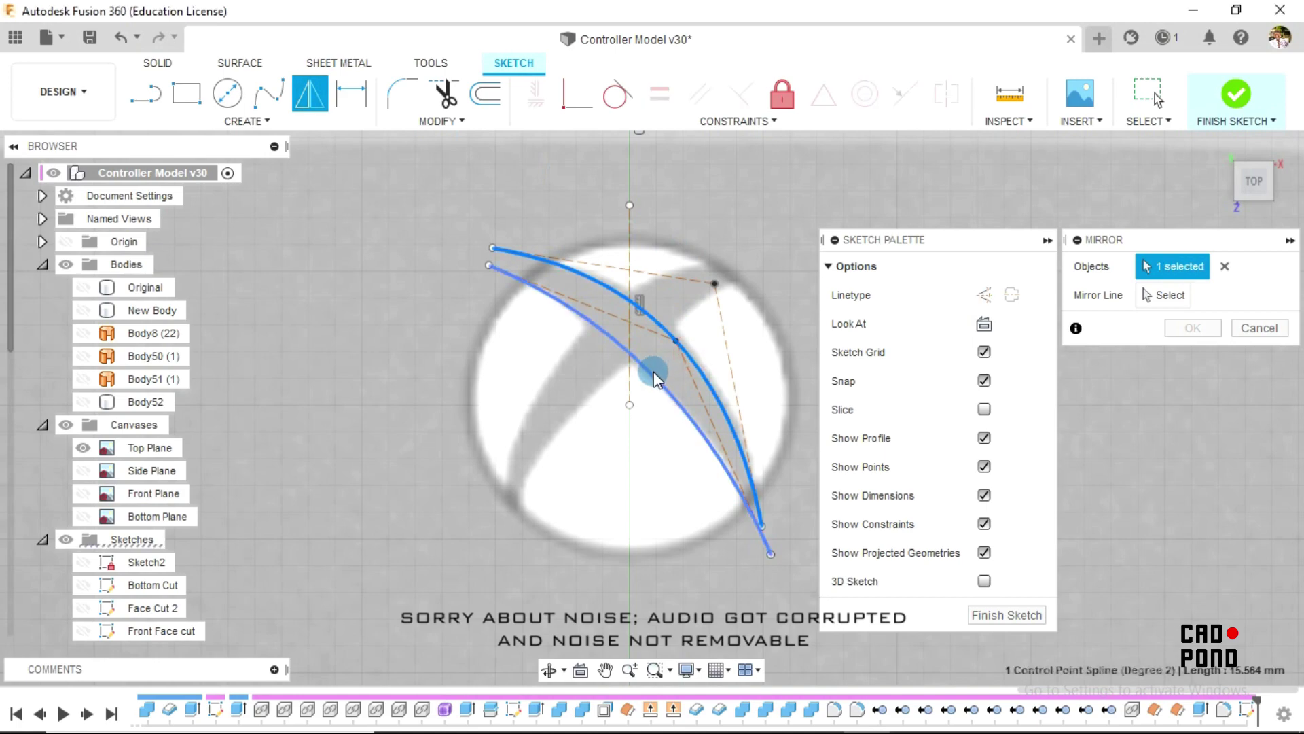
click(1167, 294)
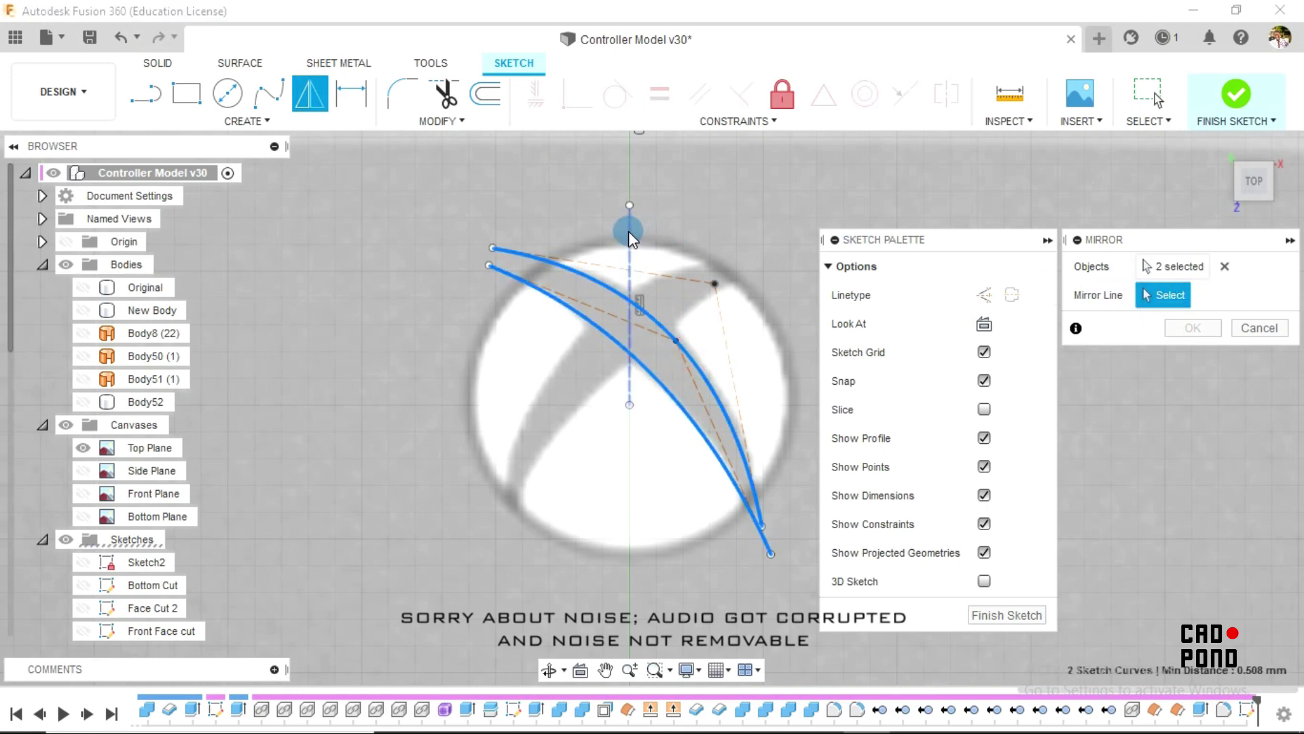
click(629, 231)
click(1194, 328)
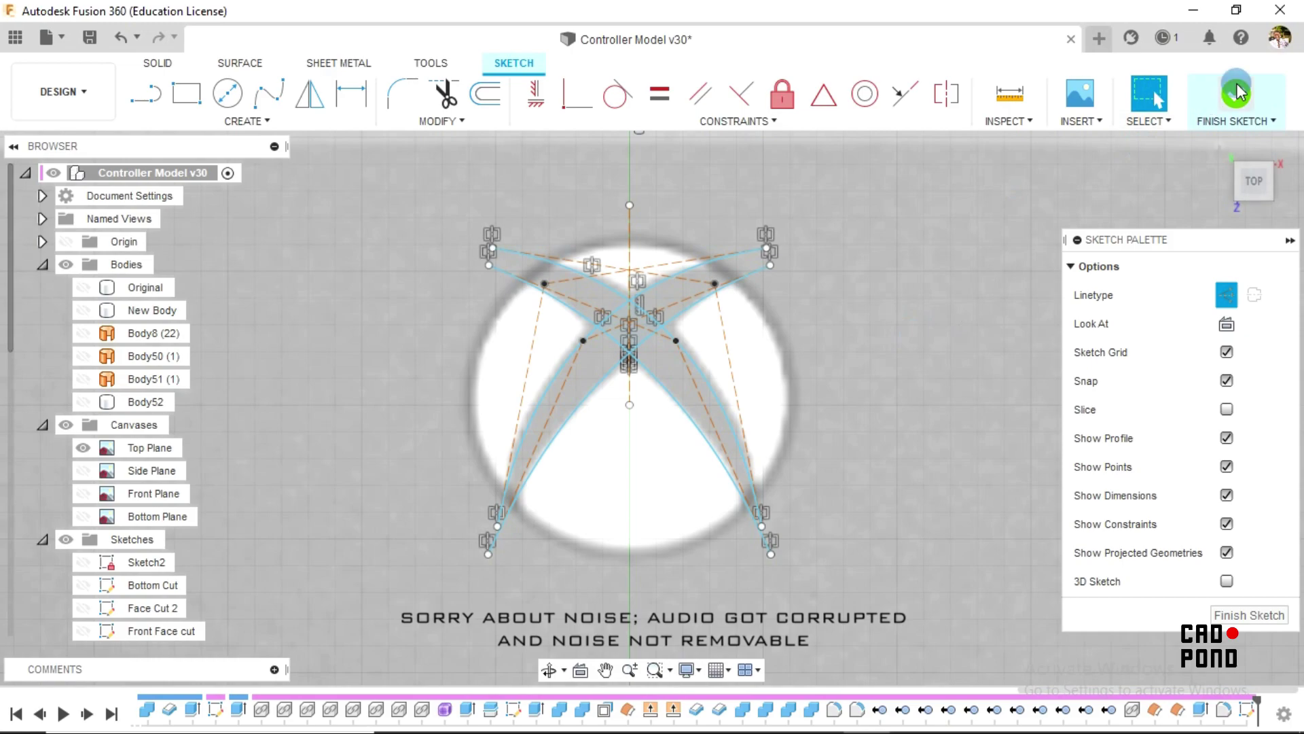
click(1237, 95)
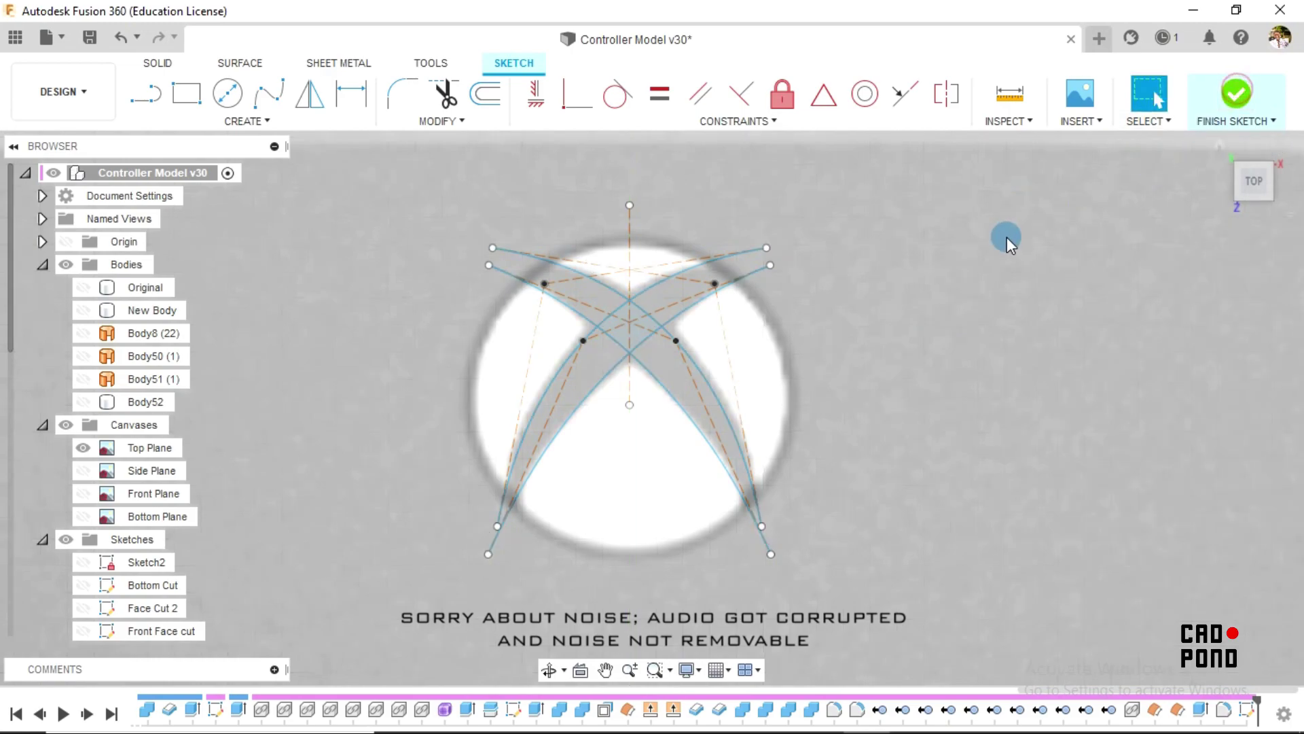
Step: Show the round button body, Body52, above the top-view canvas
click(1220, 156)
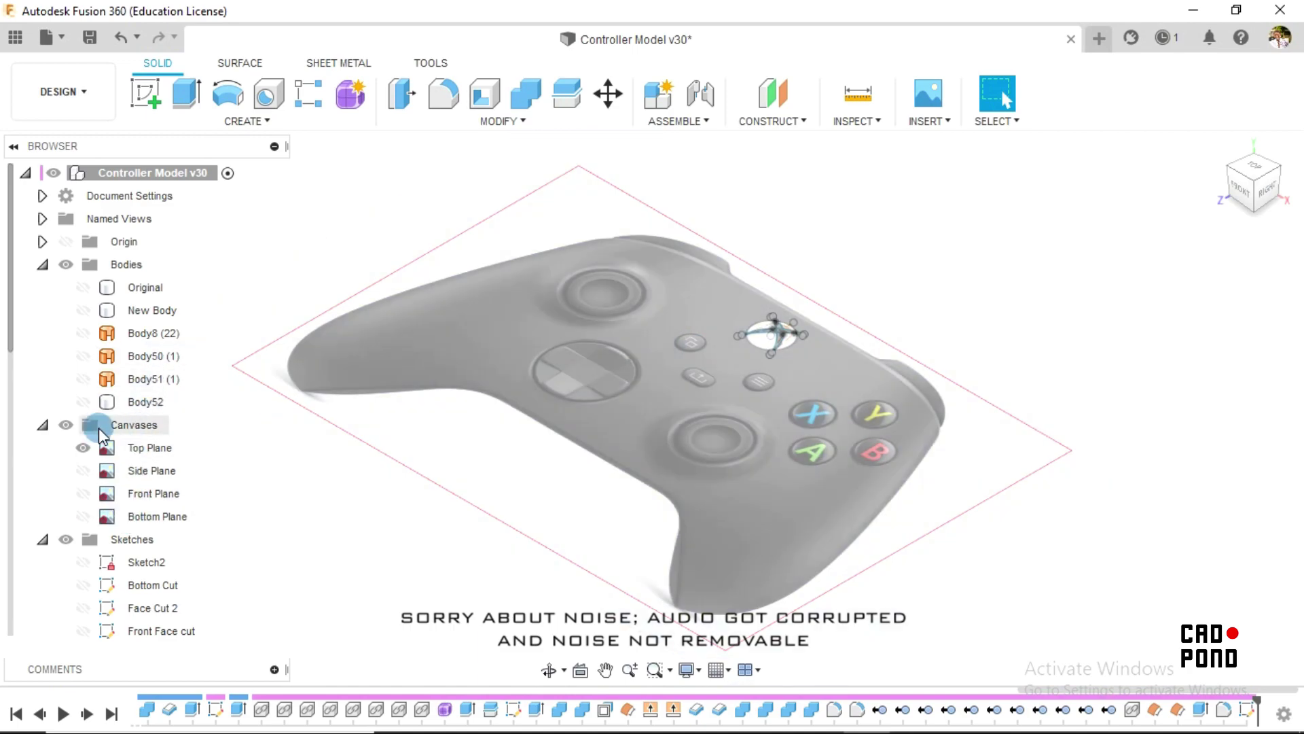
click(83, 402)
scroll(876, 270, up, 5)
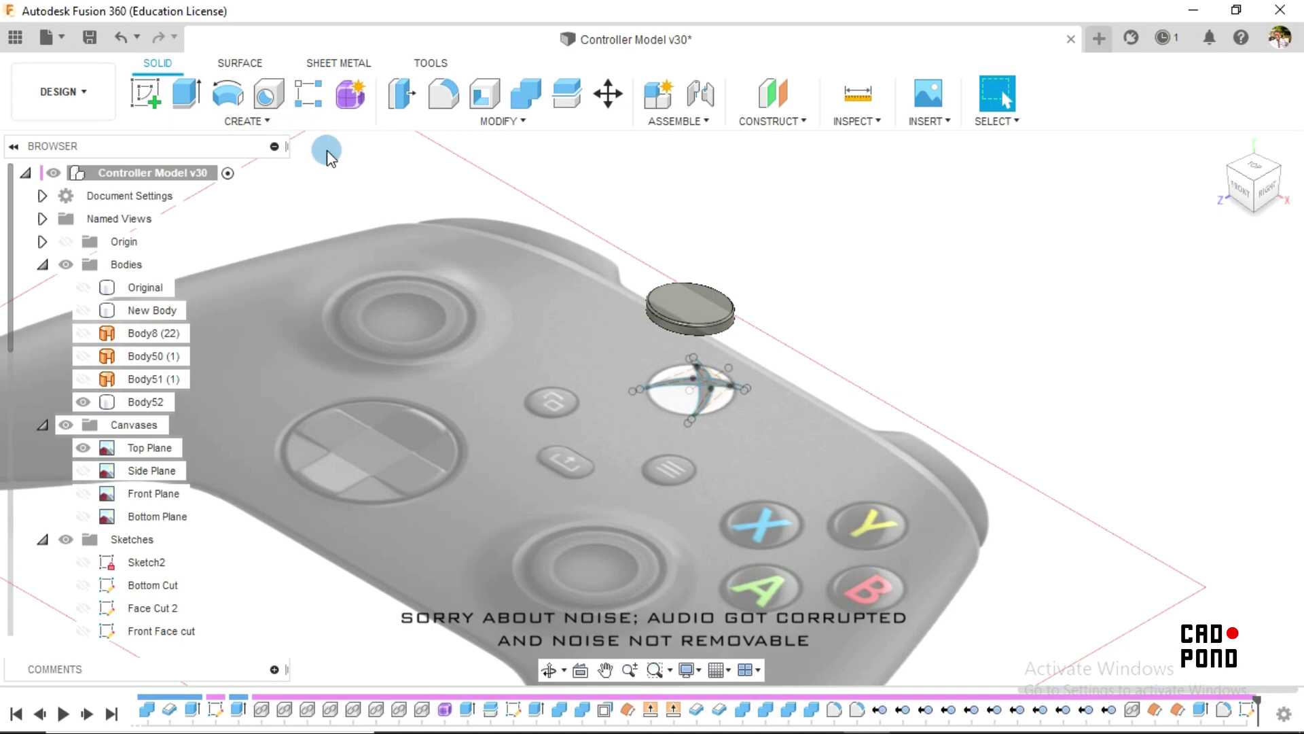
Step: Split the round button body with the two splines bounding one diagonal arm of the logo, keeping the splitting tools extended
click(438, 120)
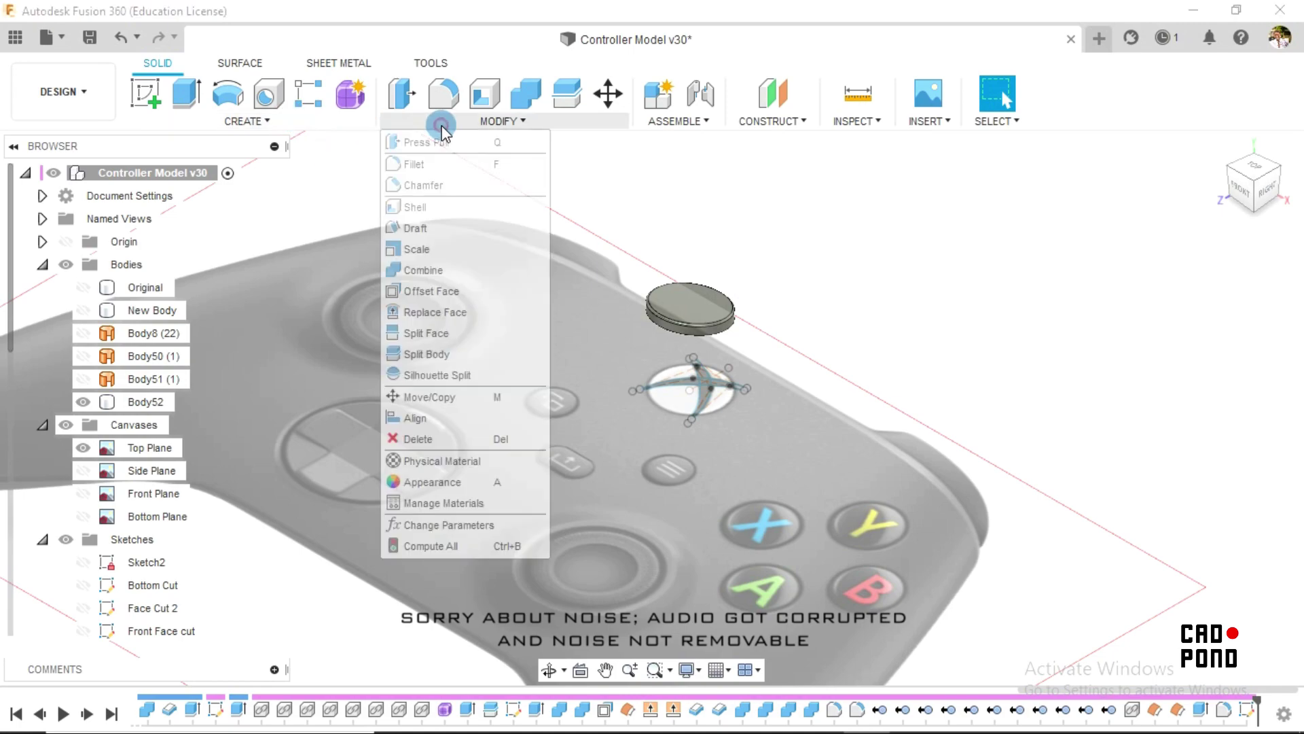
click(432, 354)
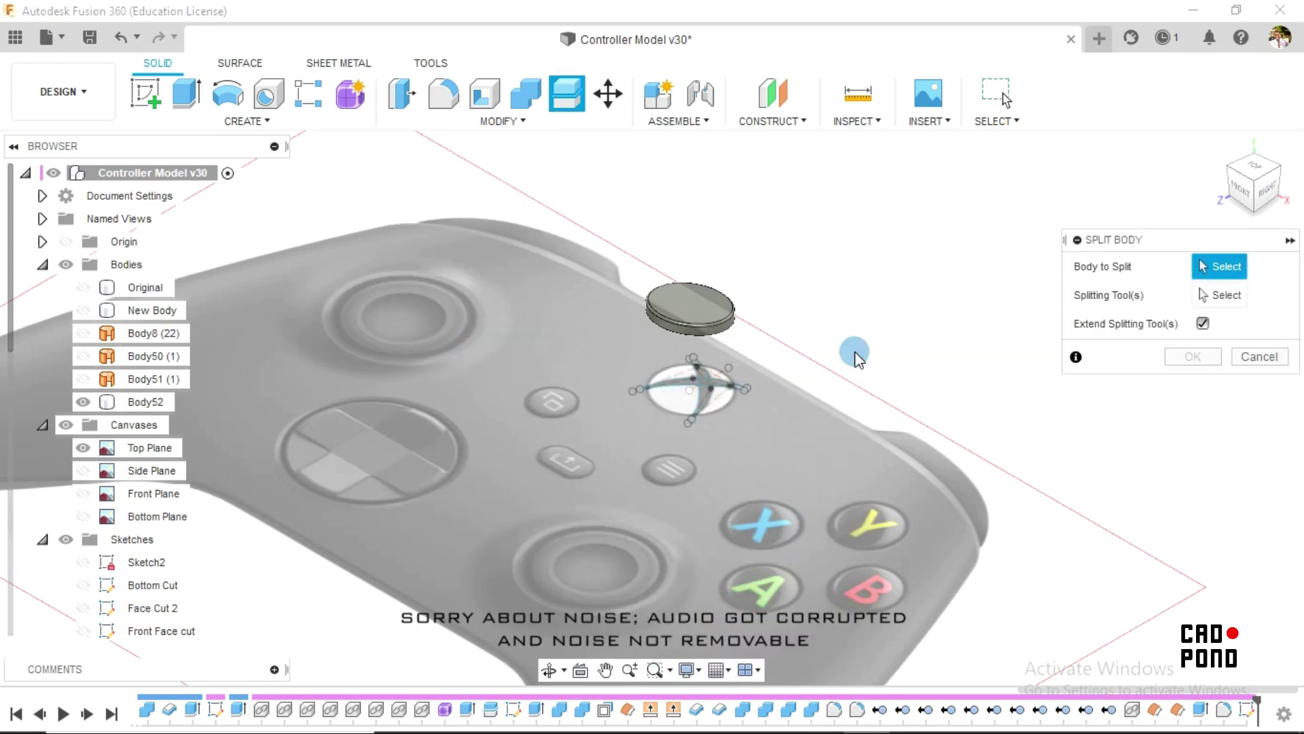
scroll(915, 347, up, 3)
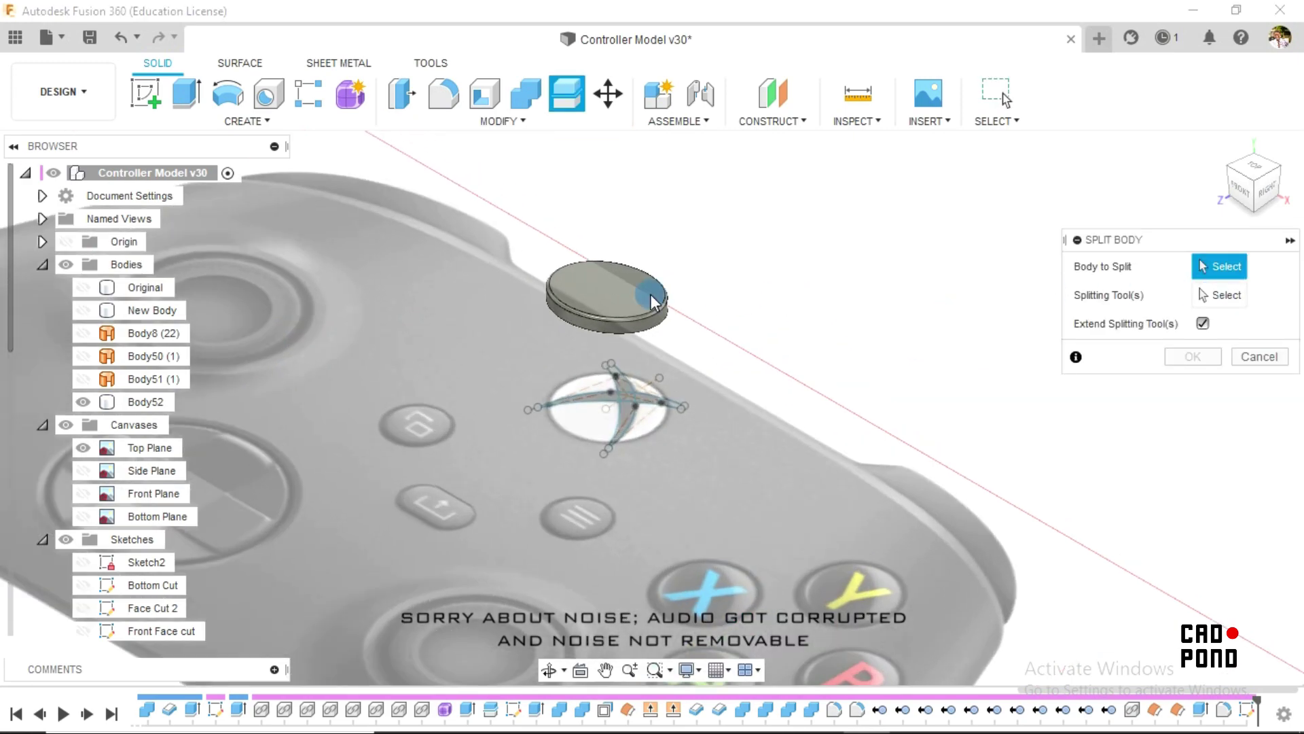
click(642, 294)
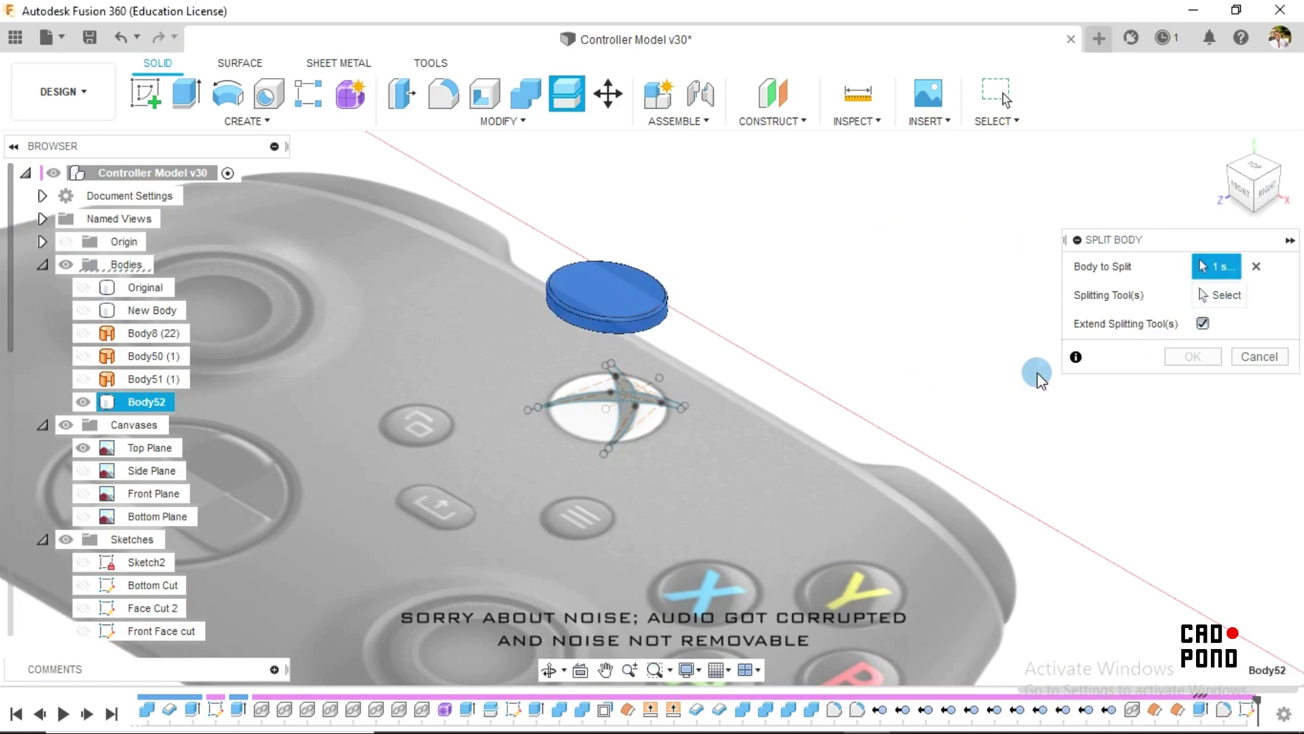
scroll(670, 409, up, 1)
scroll(658, 418, up, 3)
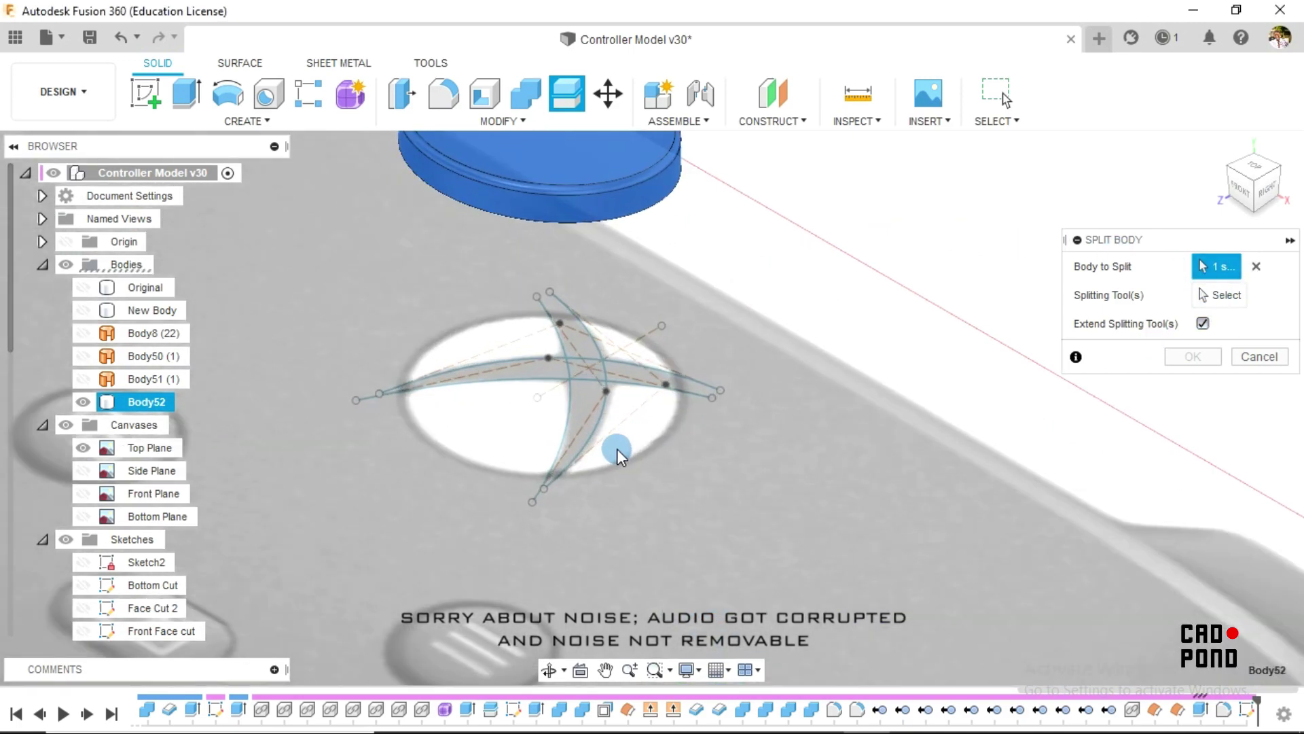
click(610, 395)
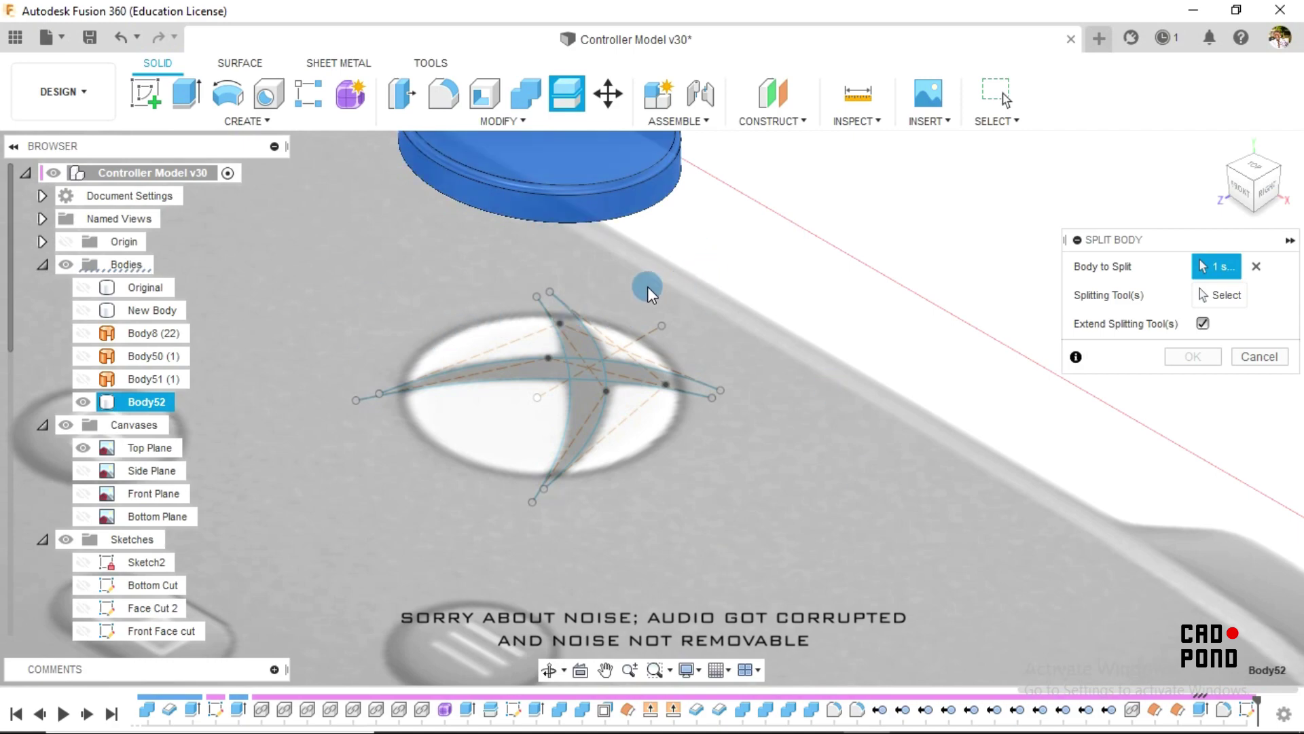
scroll(579, 321, up, 3)
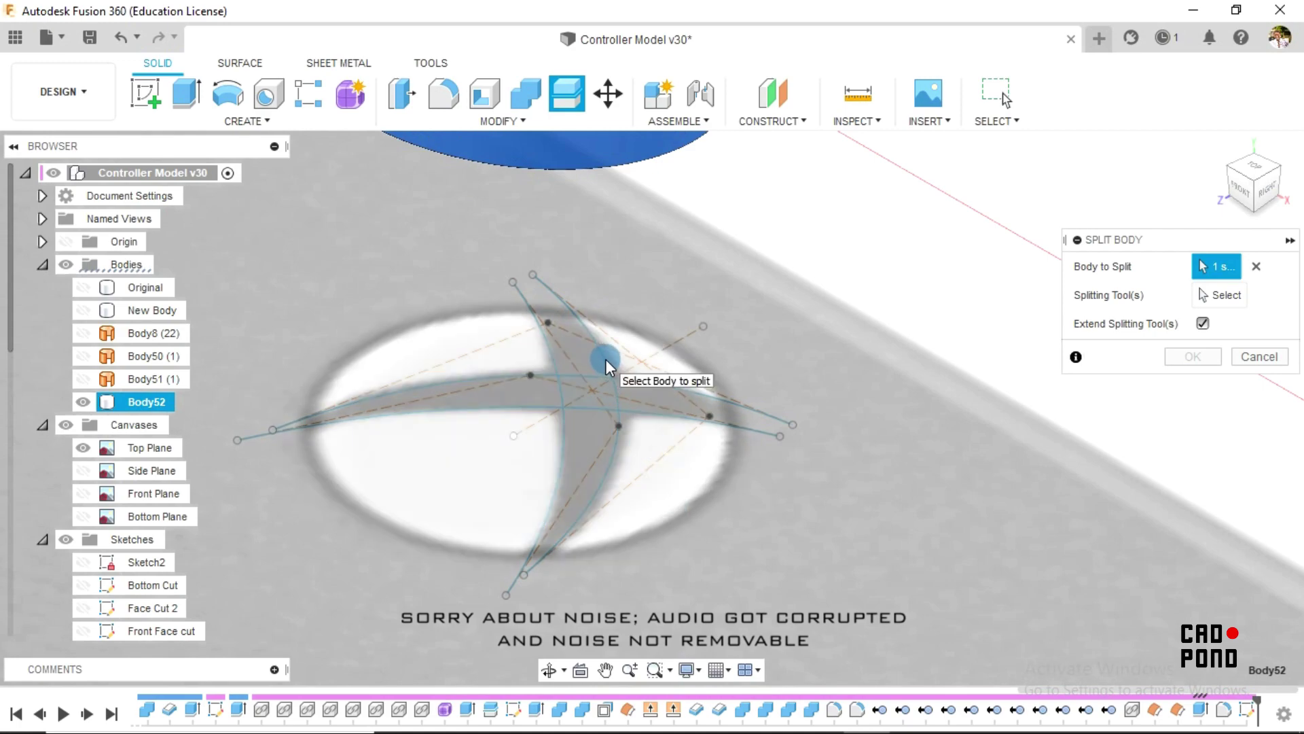
click(1221, 307)
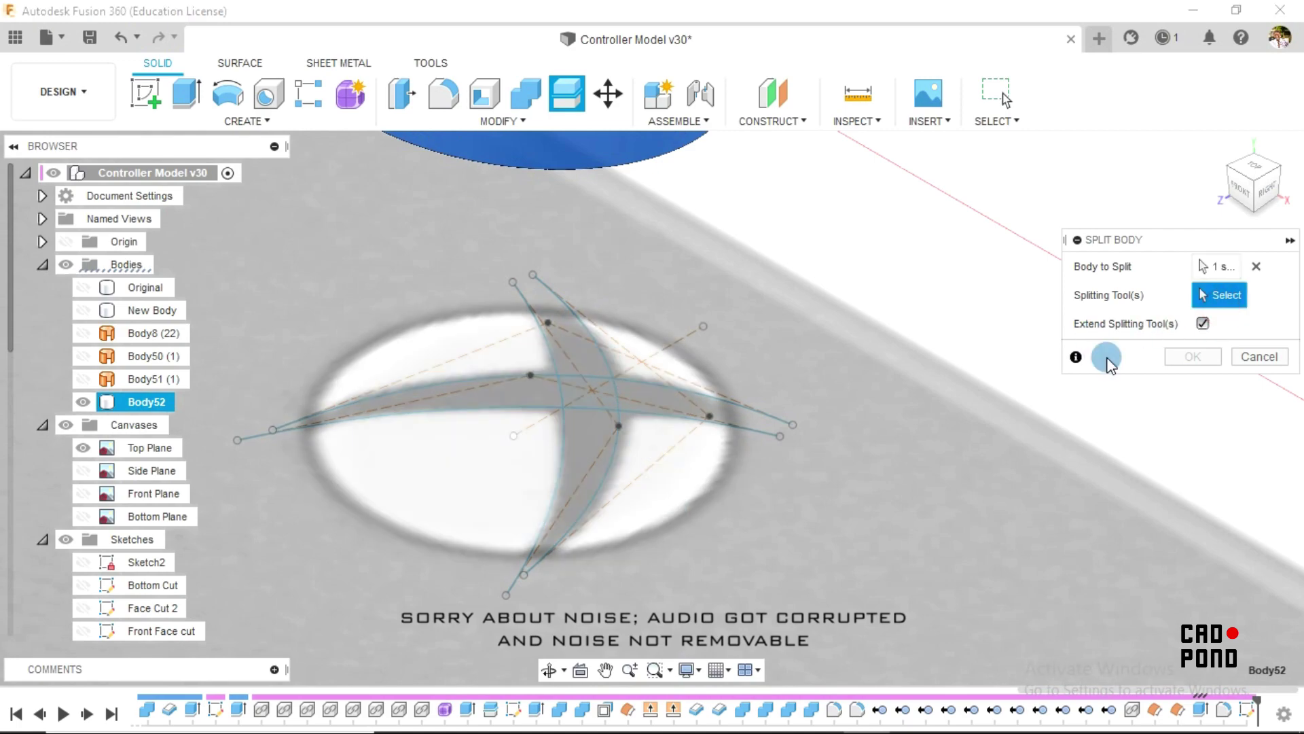
click(608, 357)
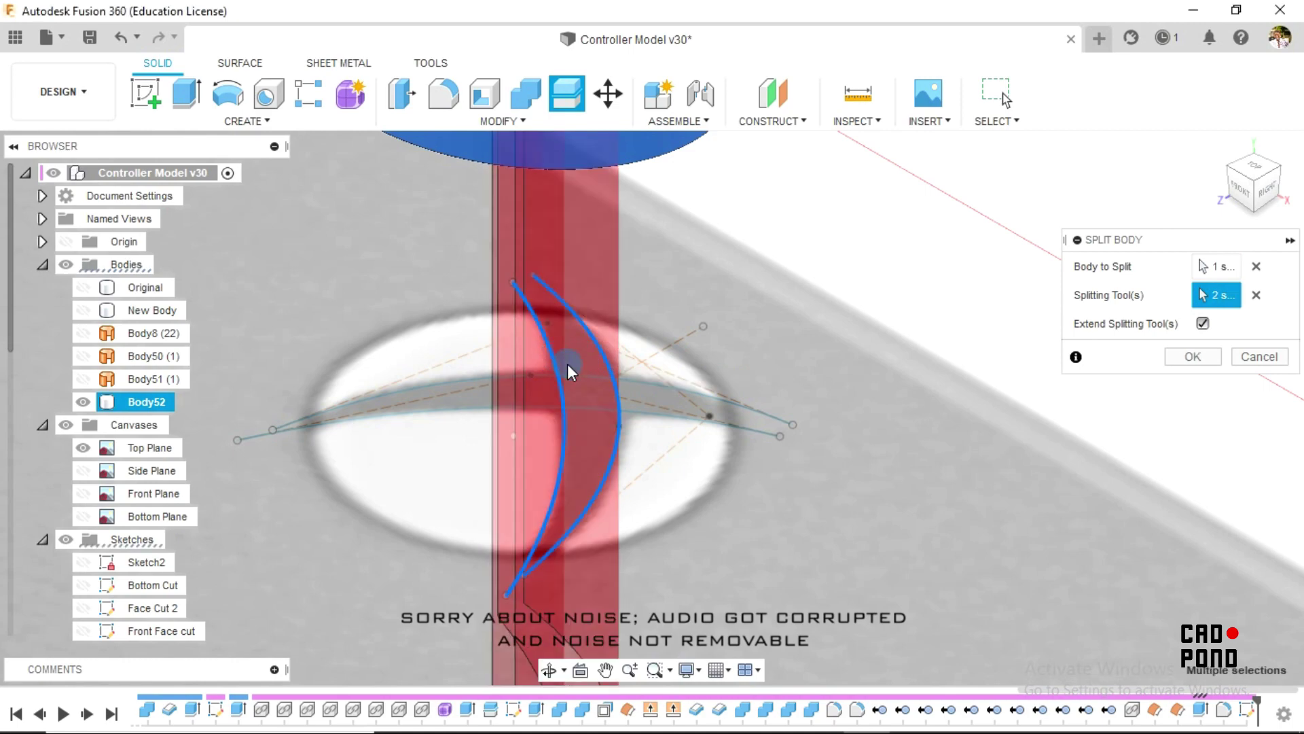
click(646, 385)
scroll(809, 231, down, 5)
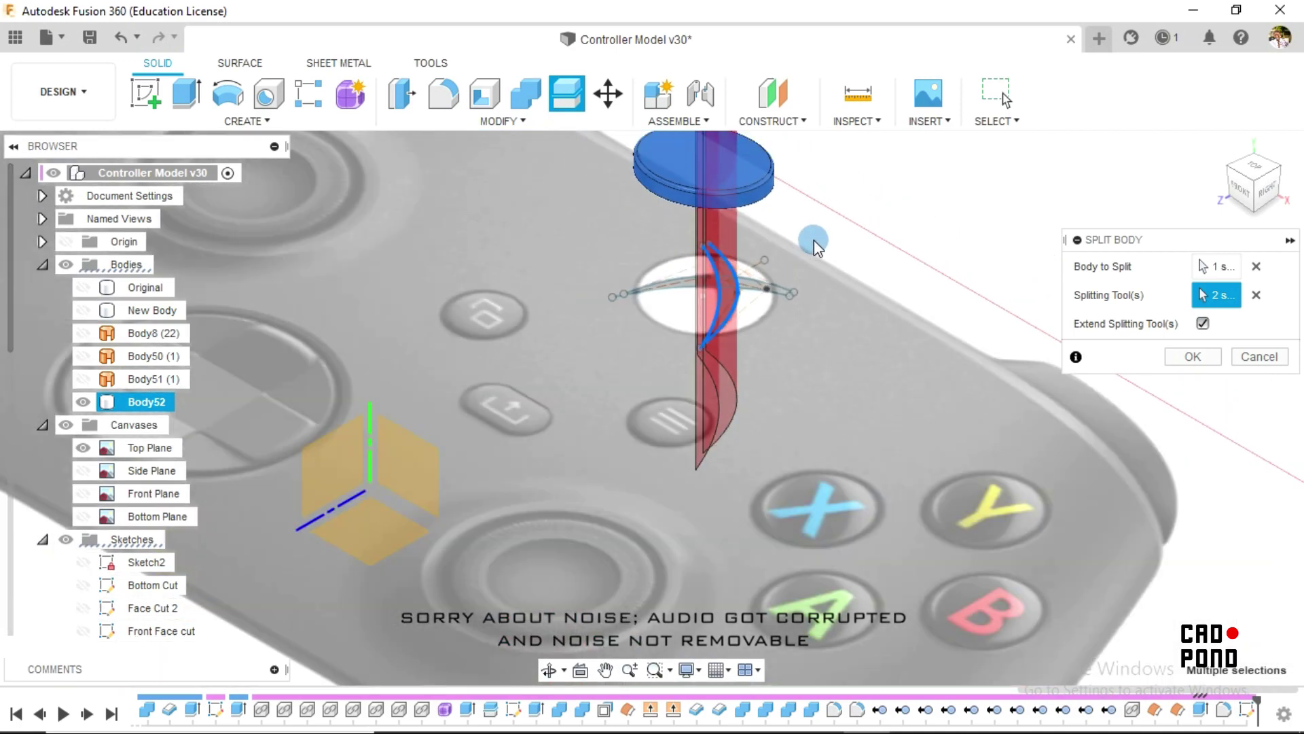
click(1201, 357)
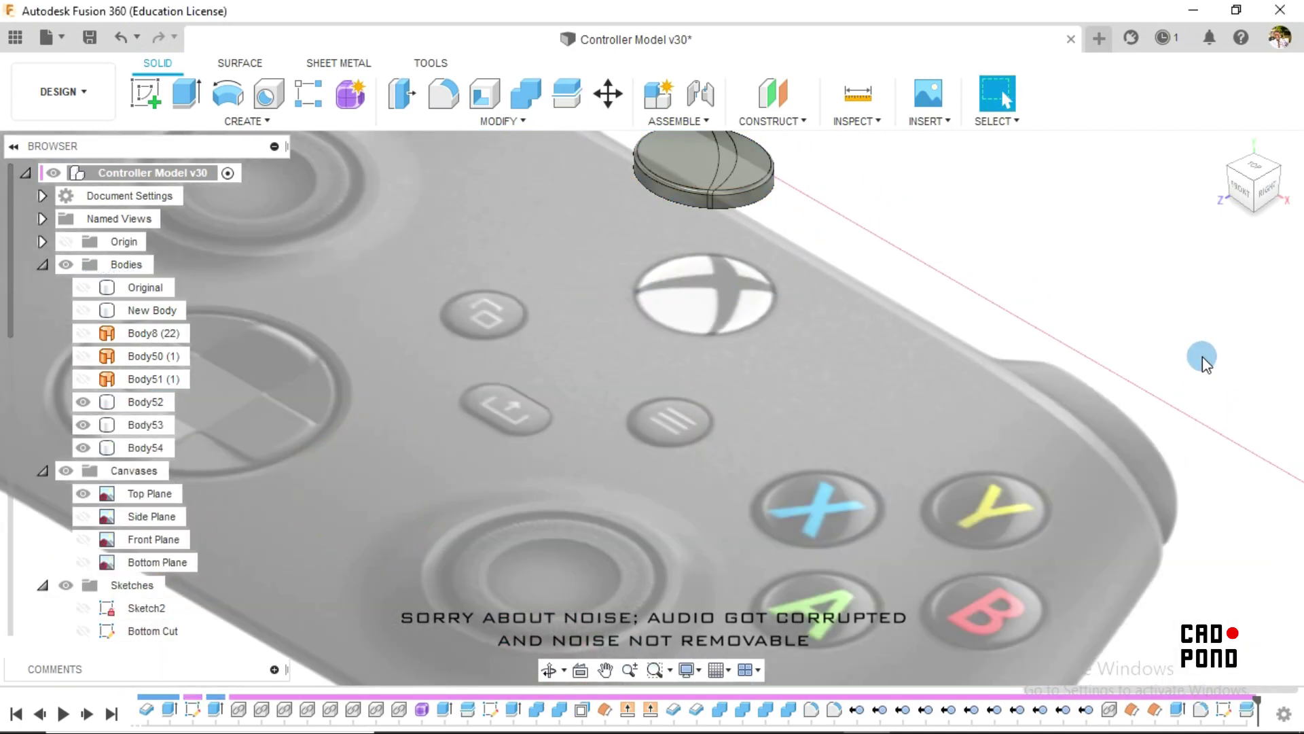
Step: Start another Split Body operation with all three pieces of the round button as the bodies to split
click(758, 183)
click(504, 125)
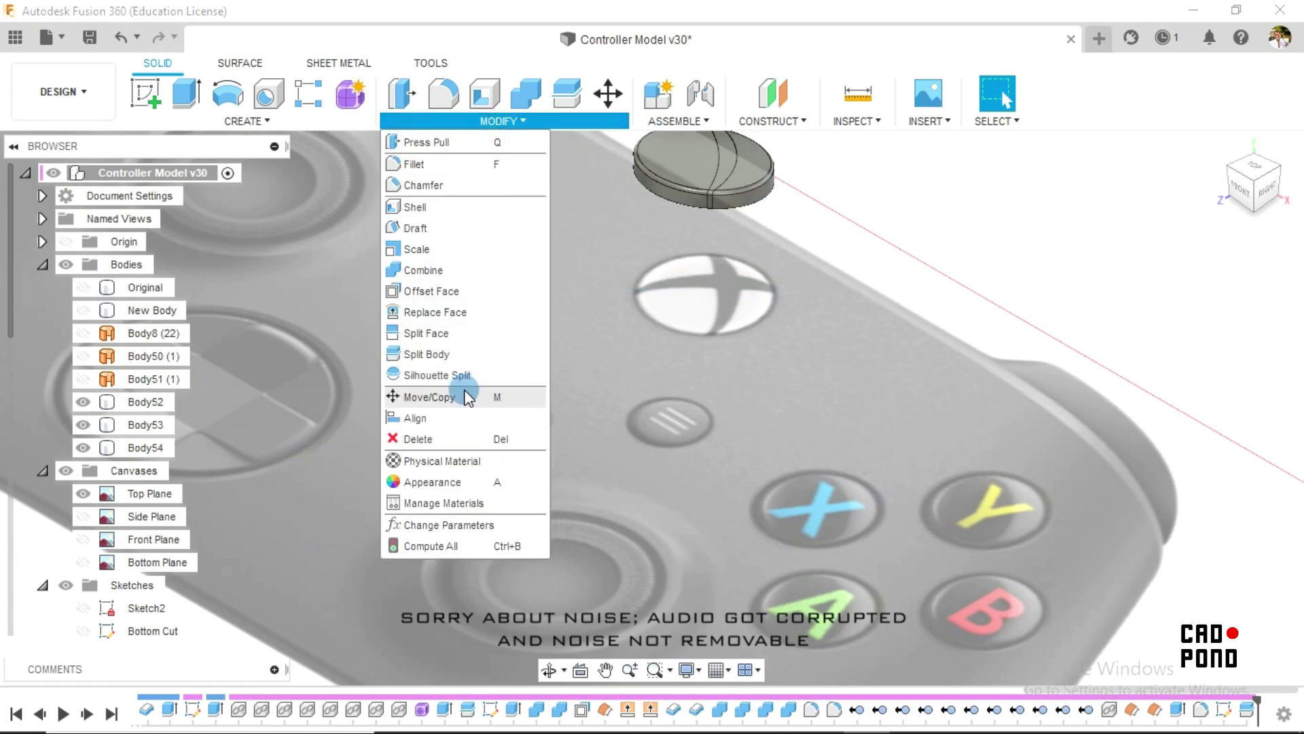
click(460, 352)
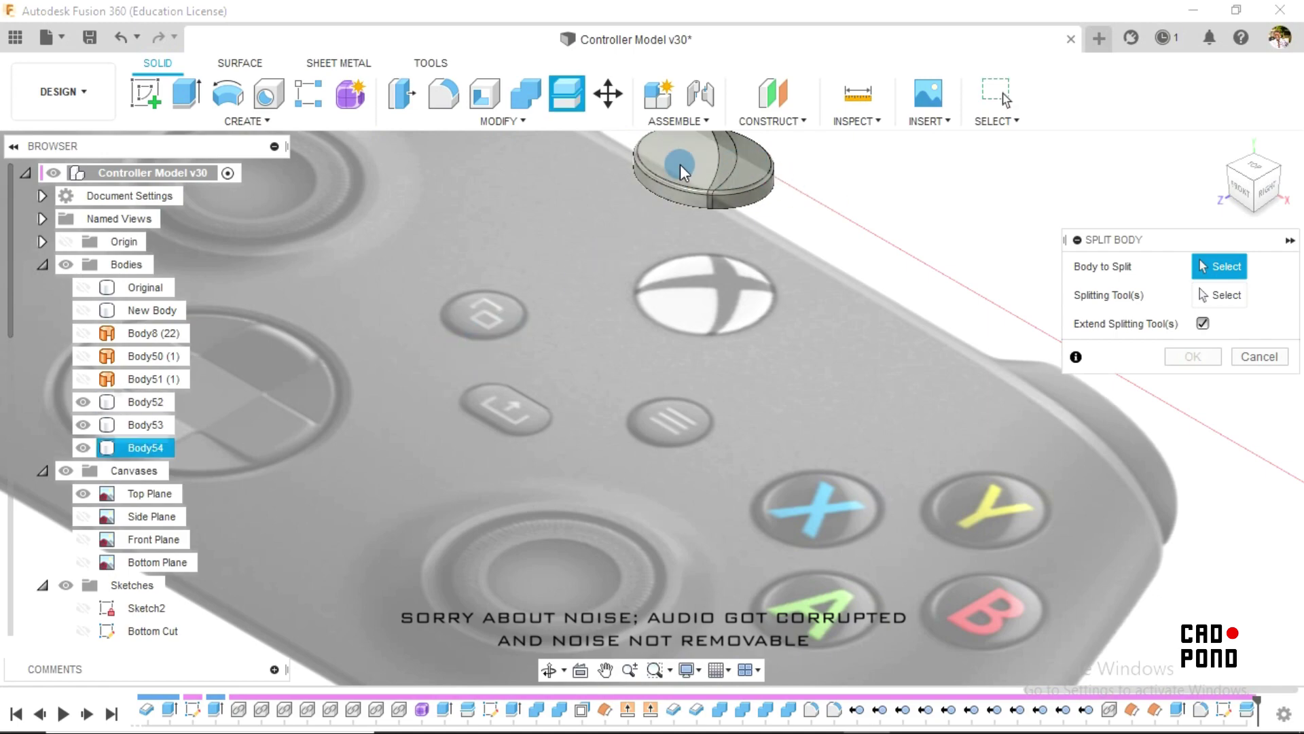
click(718, 152)
click(724, 150)
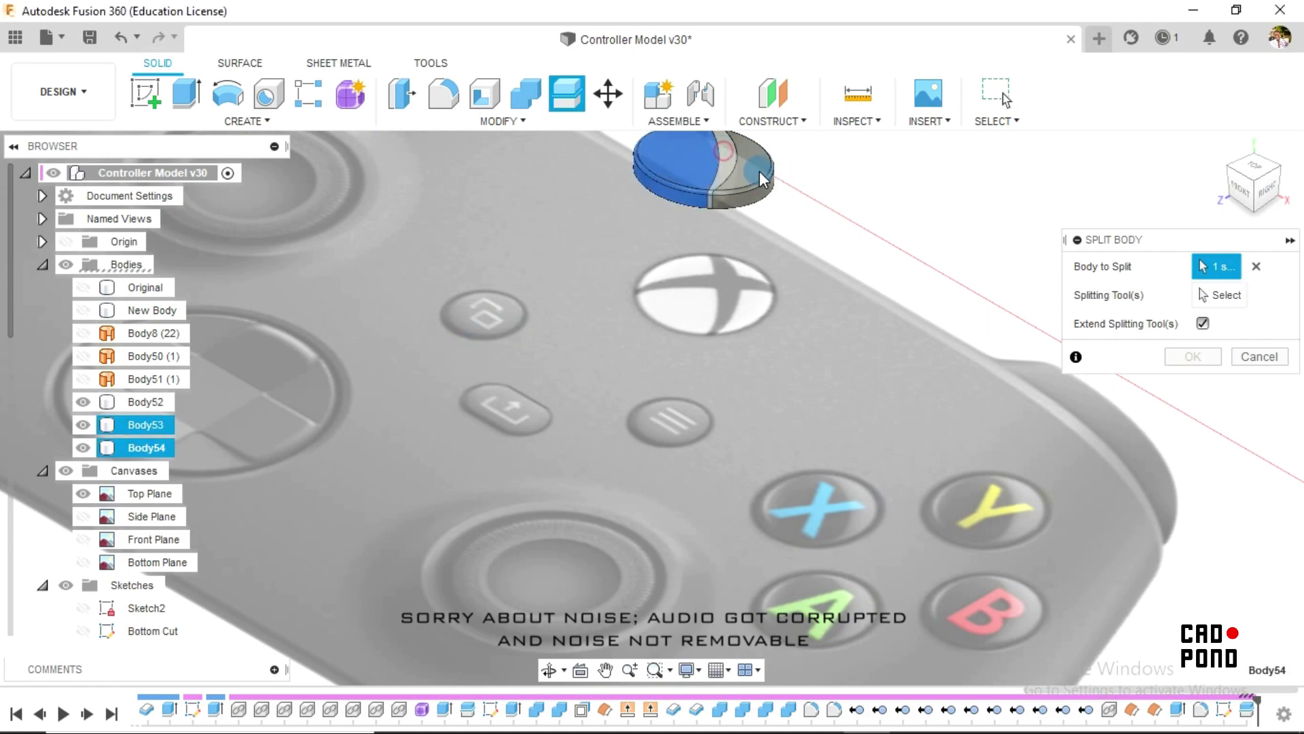
click(759, 171)
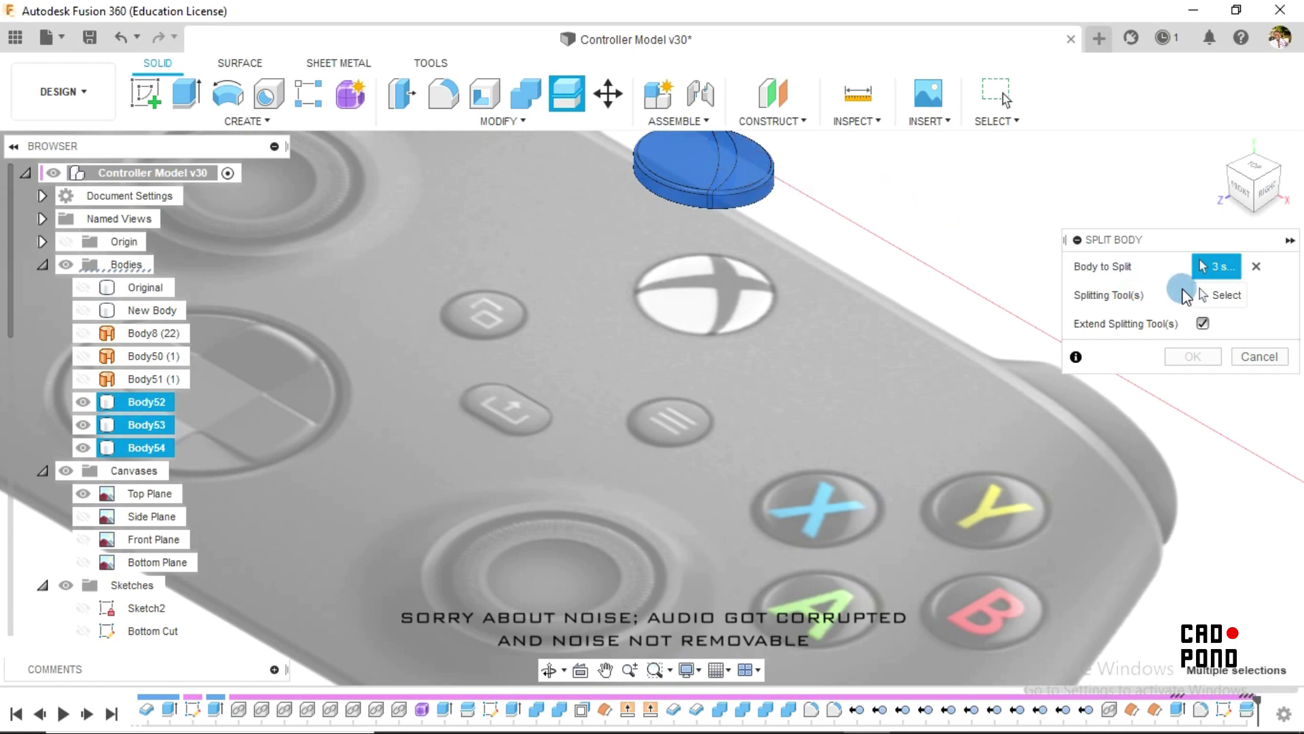
click(1221, 295)
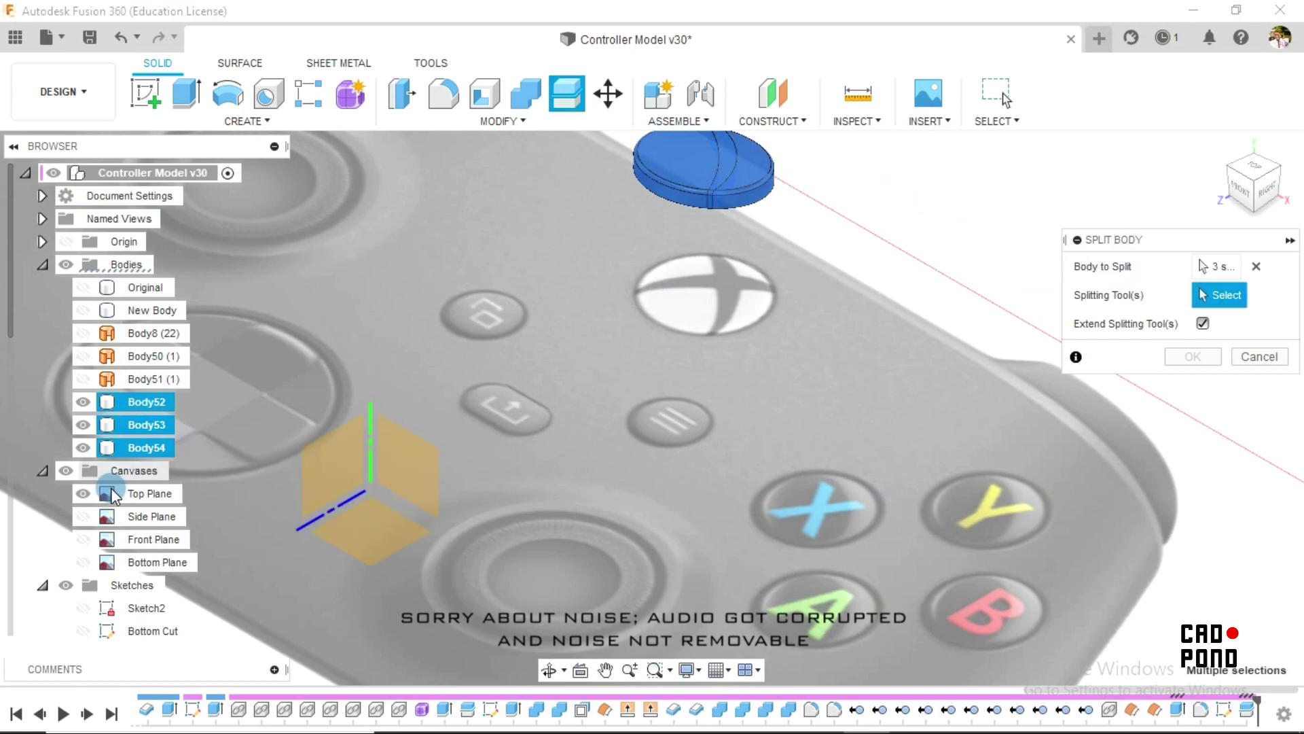
Step: Show the logo sketch, Sketch14, and split the three button pieces with the two splines of the other diagonal arm
click(82, 608)
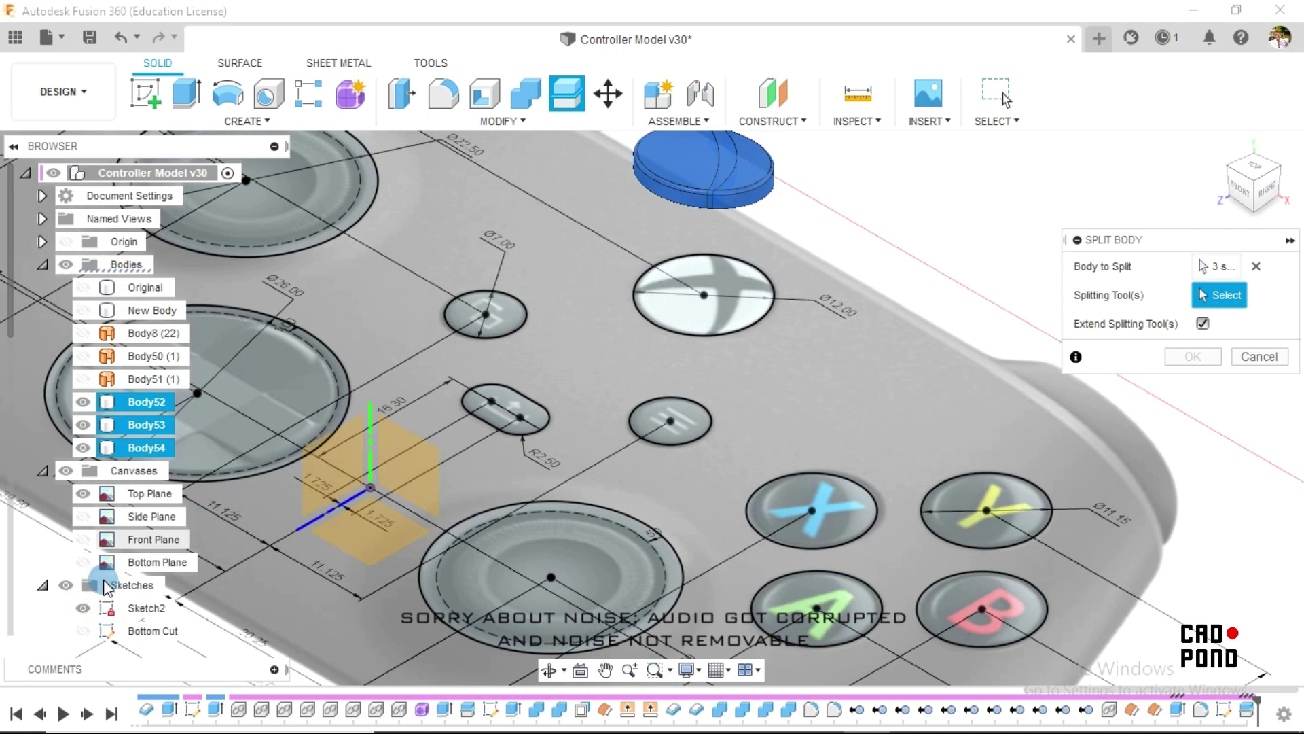
click(82, 607)
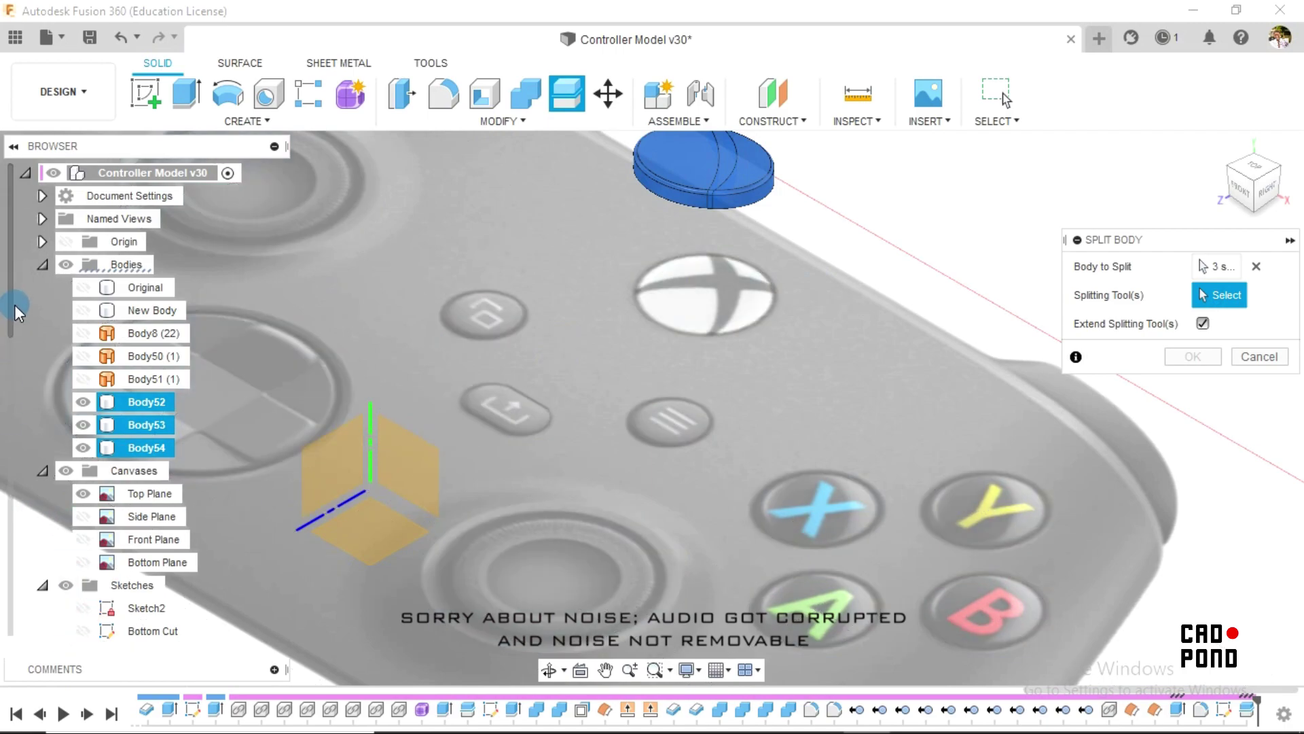
scroll(10, 370, down, 5)
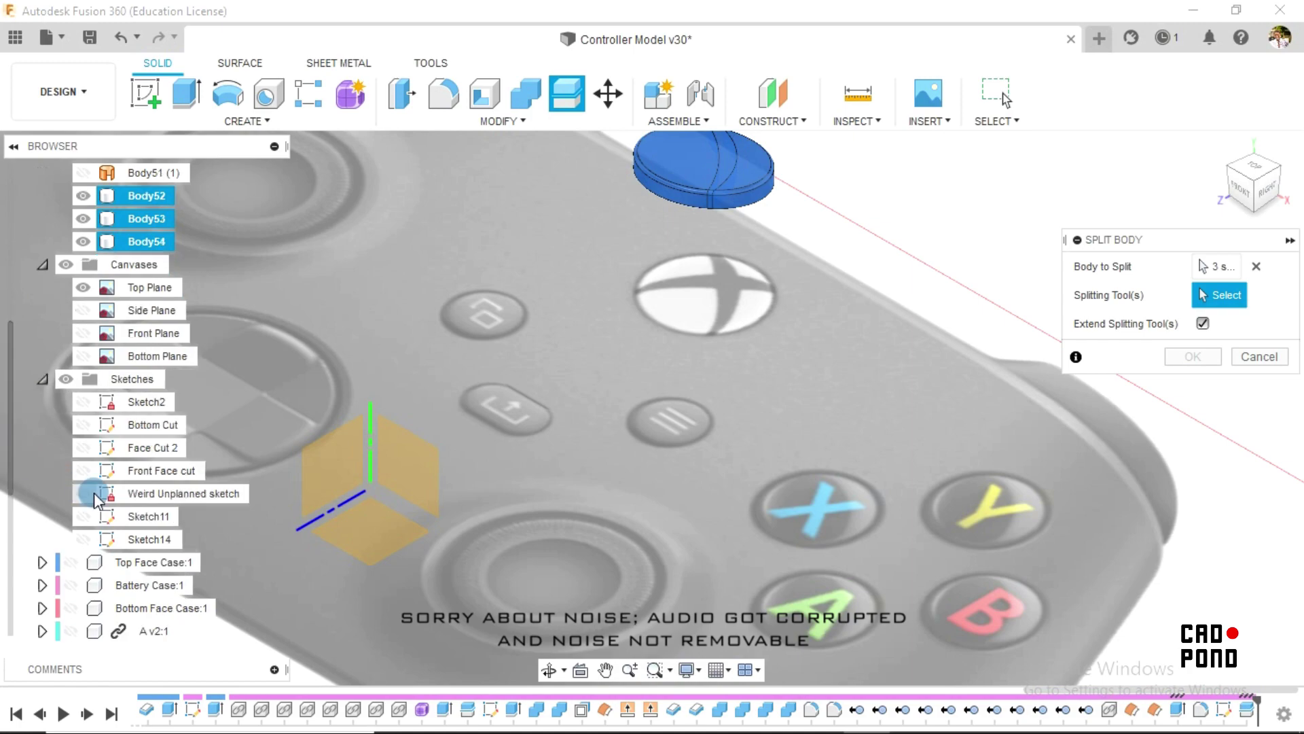
click(83, 539)
scroll(722, 283, up, 5)
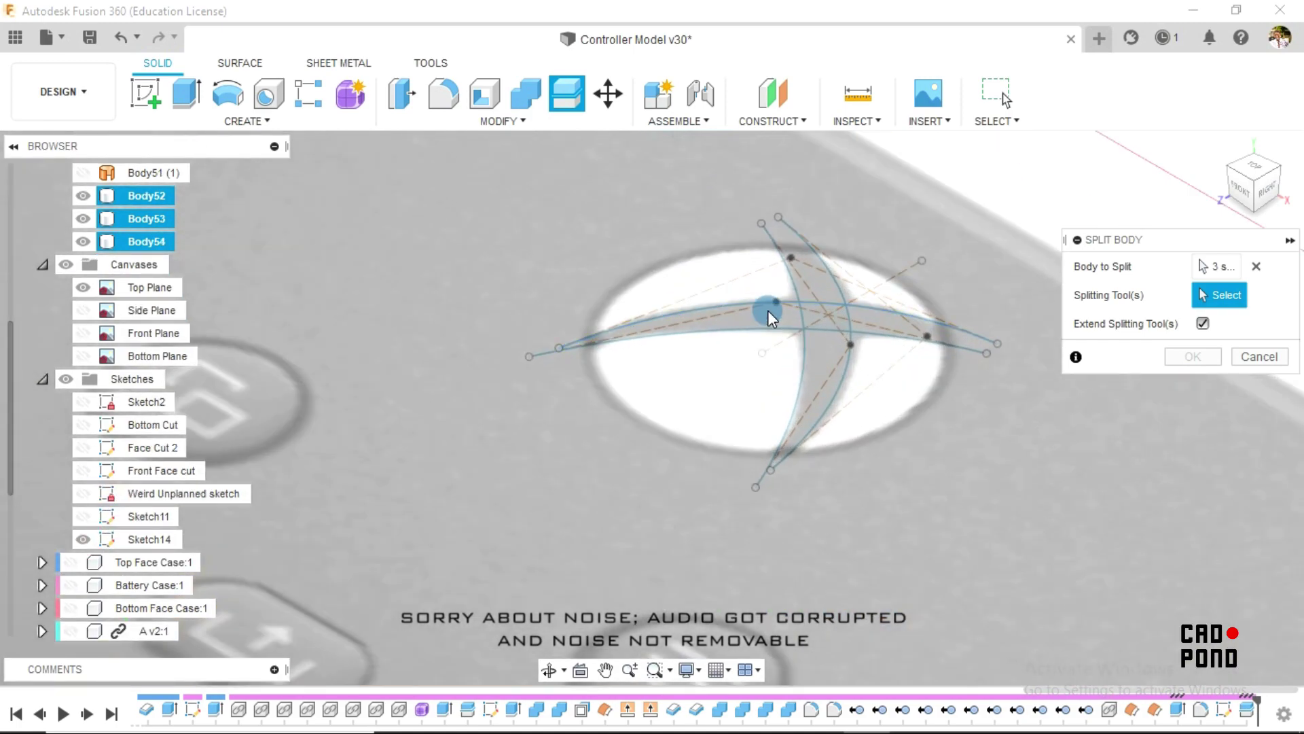
click(743, 303)
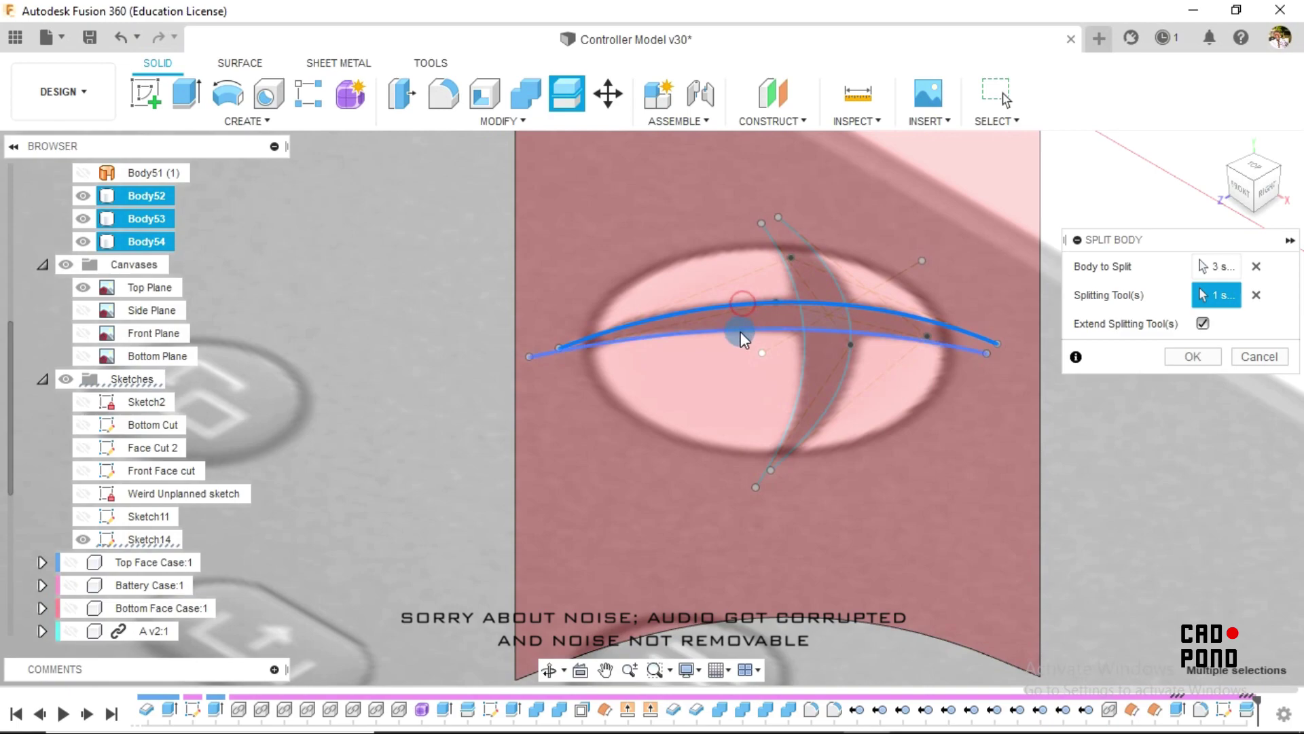
click(739, 332)
scroll(748, 219, down, 6)
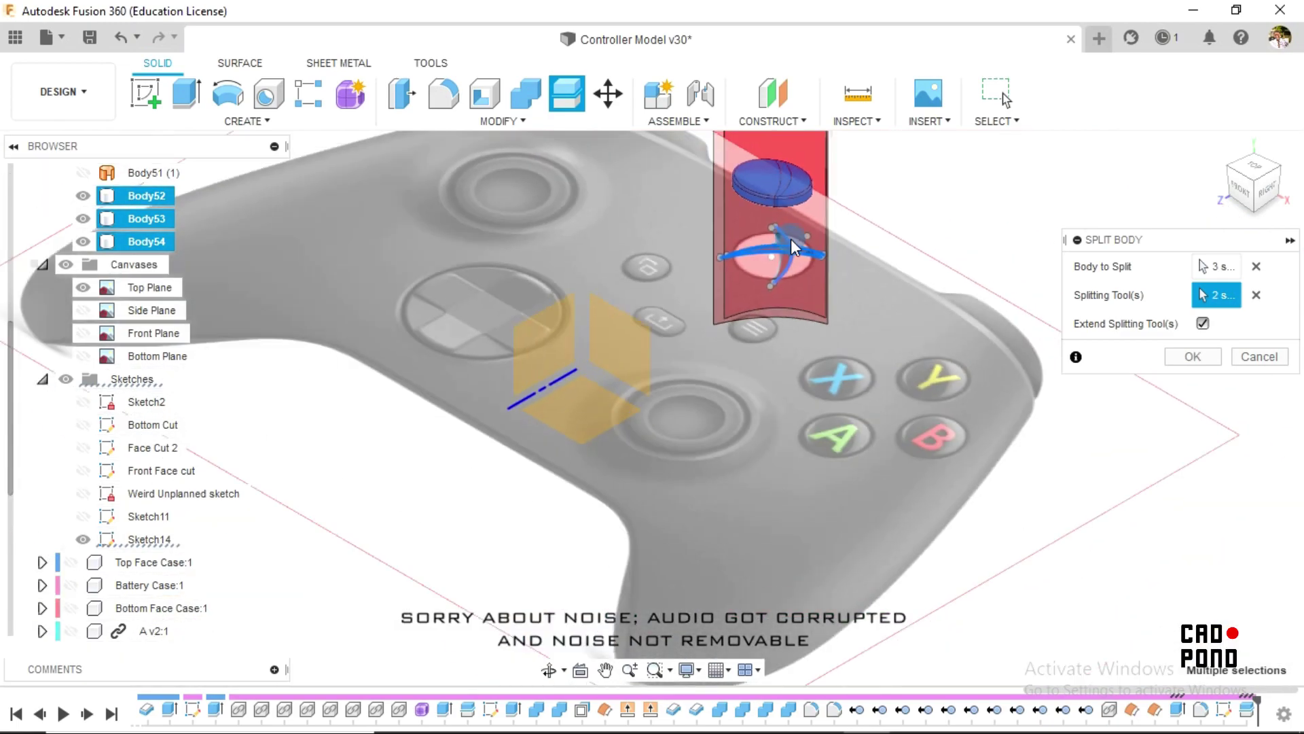
click(1180, 357)
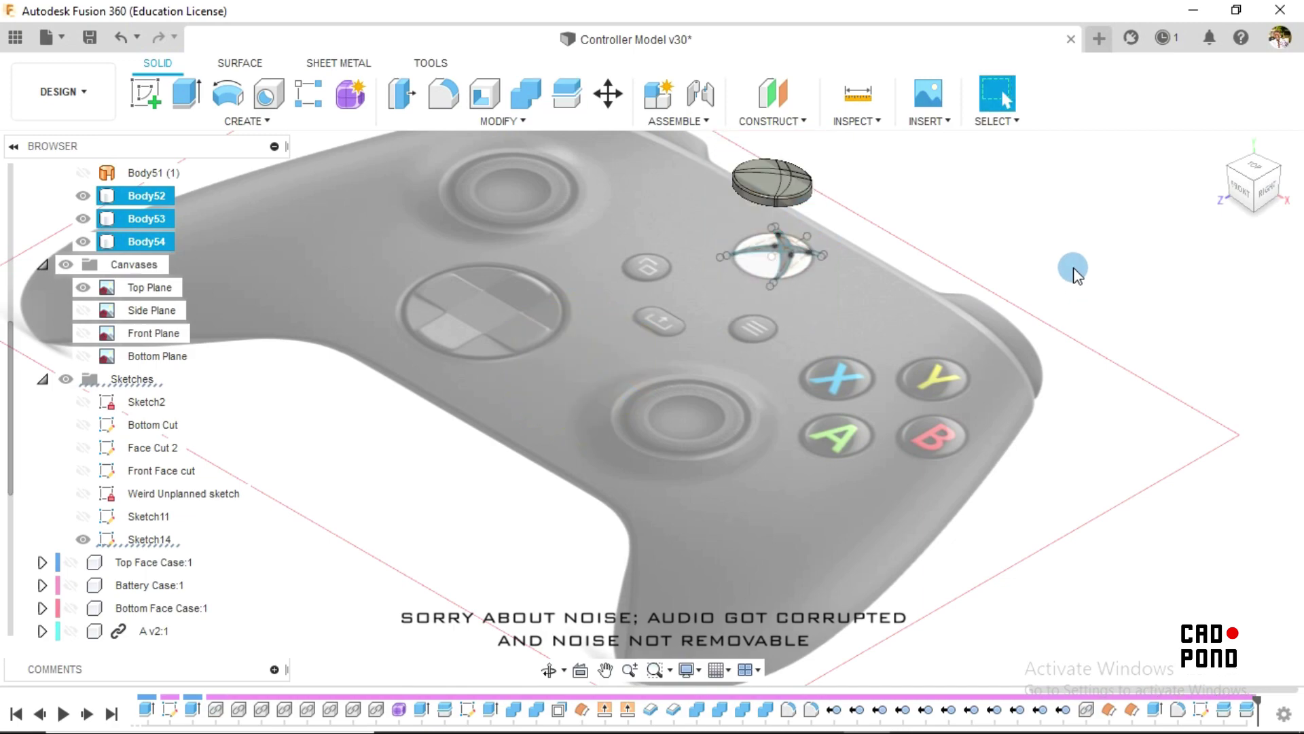
Step: Combine the central piece of the round button with its four adjoining logo arm pieces using the Join operation
scroll(894, 166, up, 6)
scroll(737, 154, up, 2)
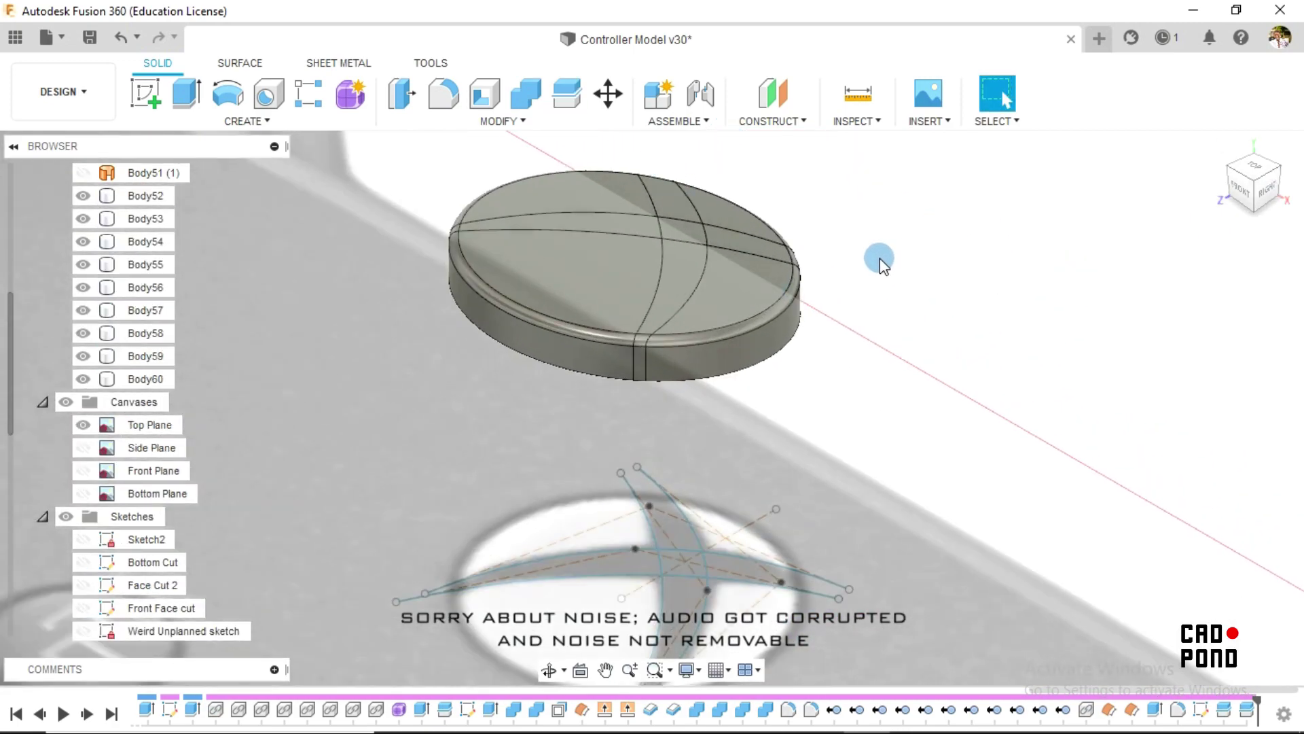
mouse_move(874, 254)
shift+middle_down()
mouse_move(917, 311)
mouse_move(859, 286)
mouse_move(862, 245)
shift+middle_up()
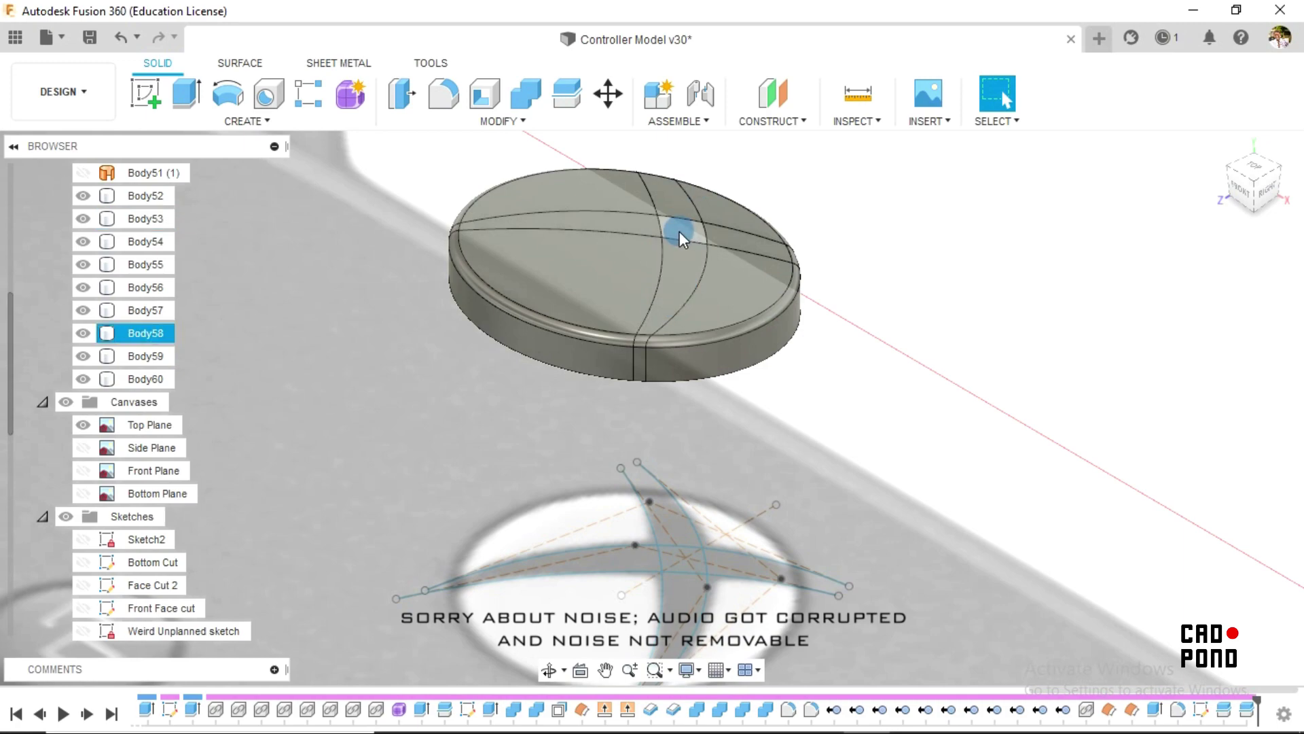
click(530, 95)
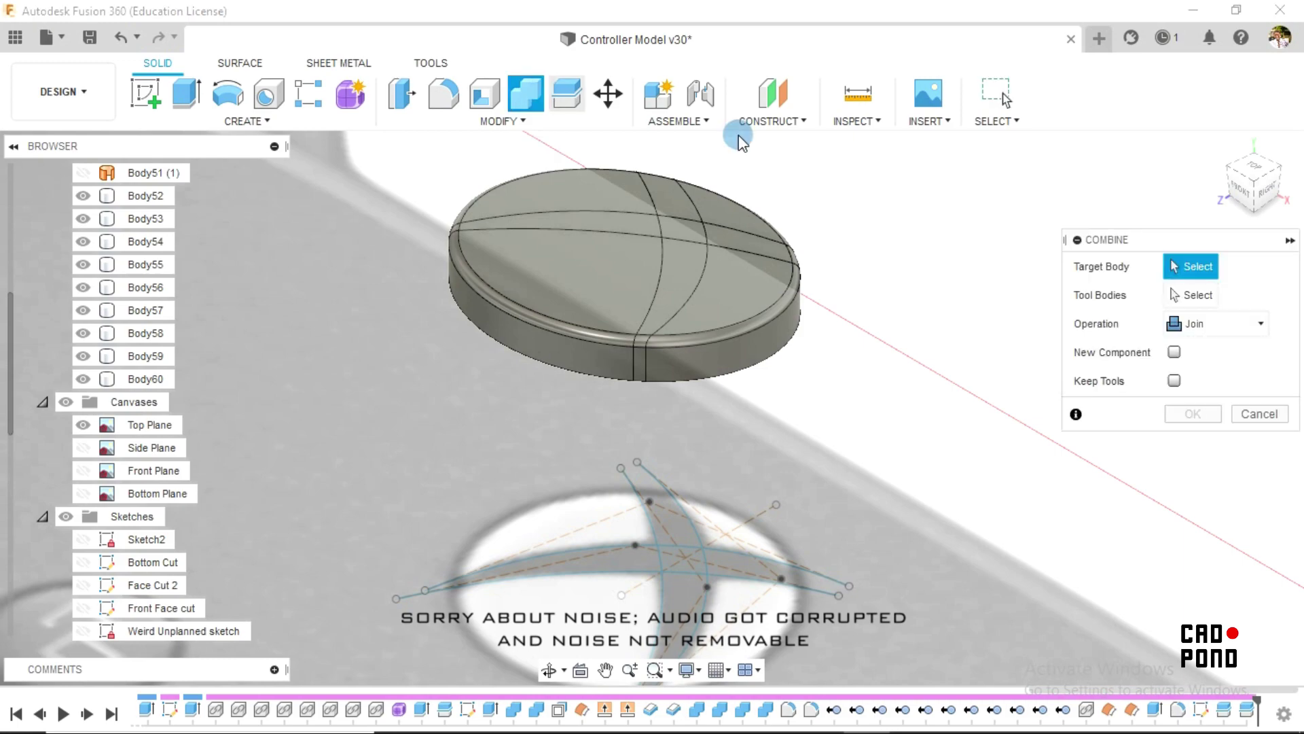
click(691, 228)
click(685, 205)
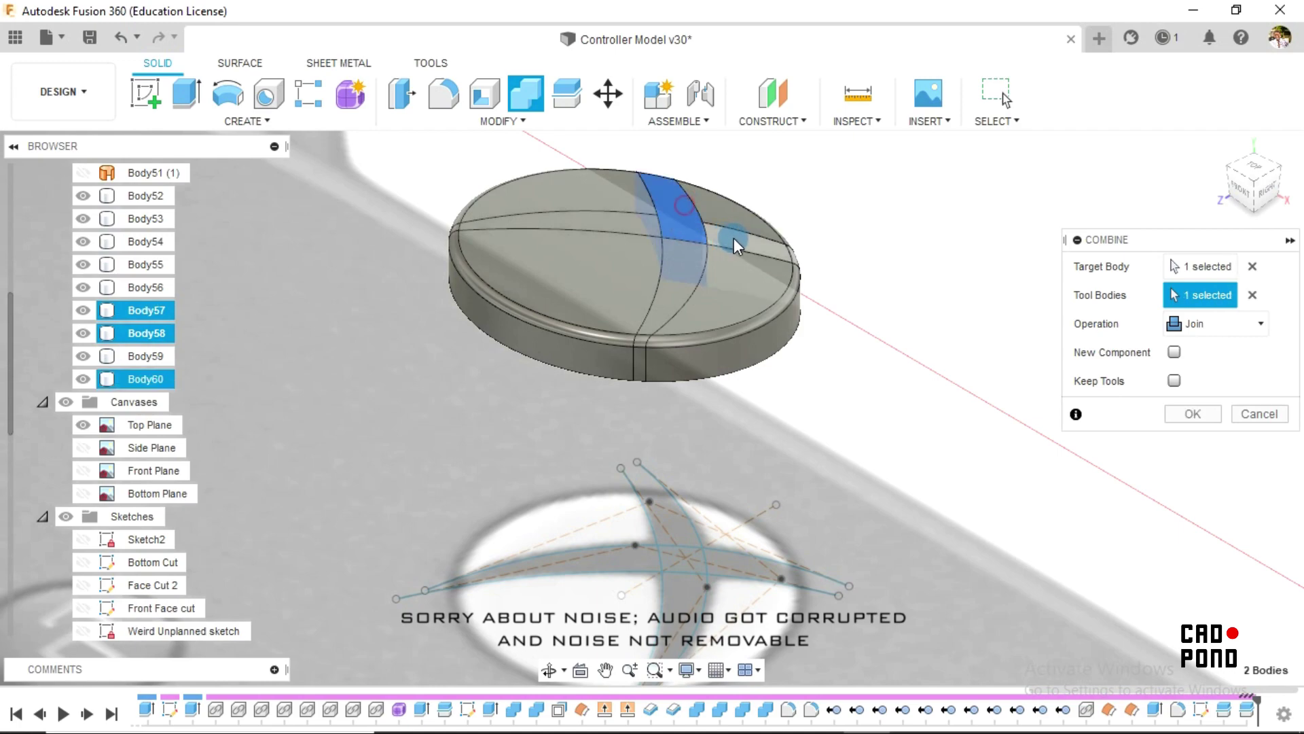
click(684, 269)
click(618, 226)
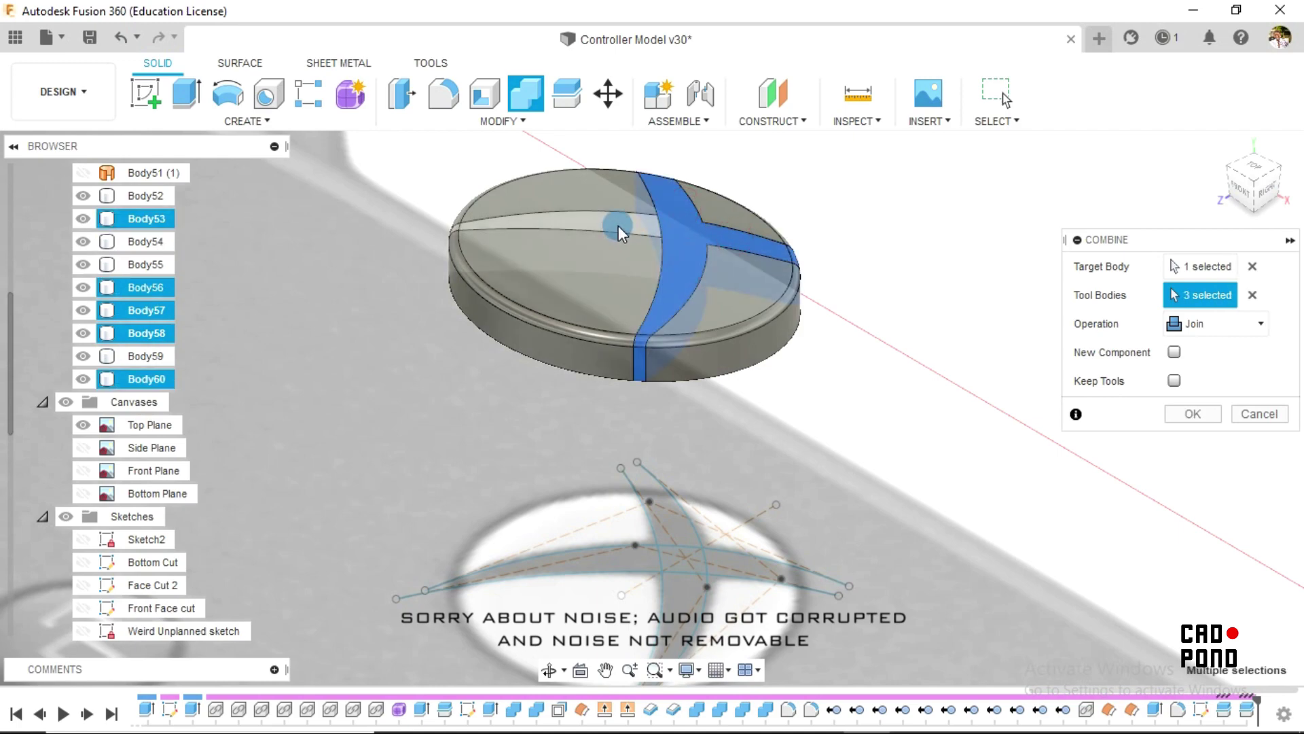
click(1186, 391)
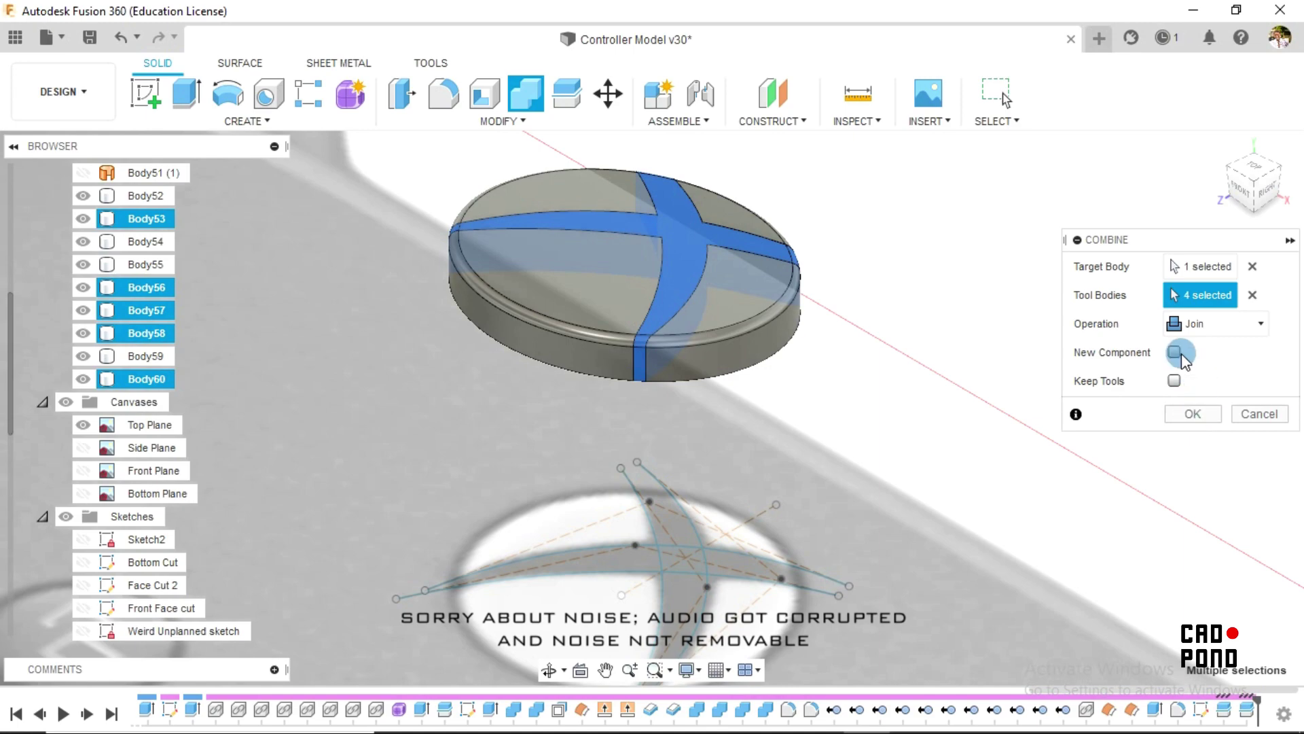
click(1193, 413)
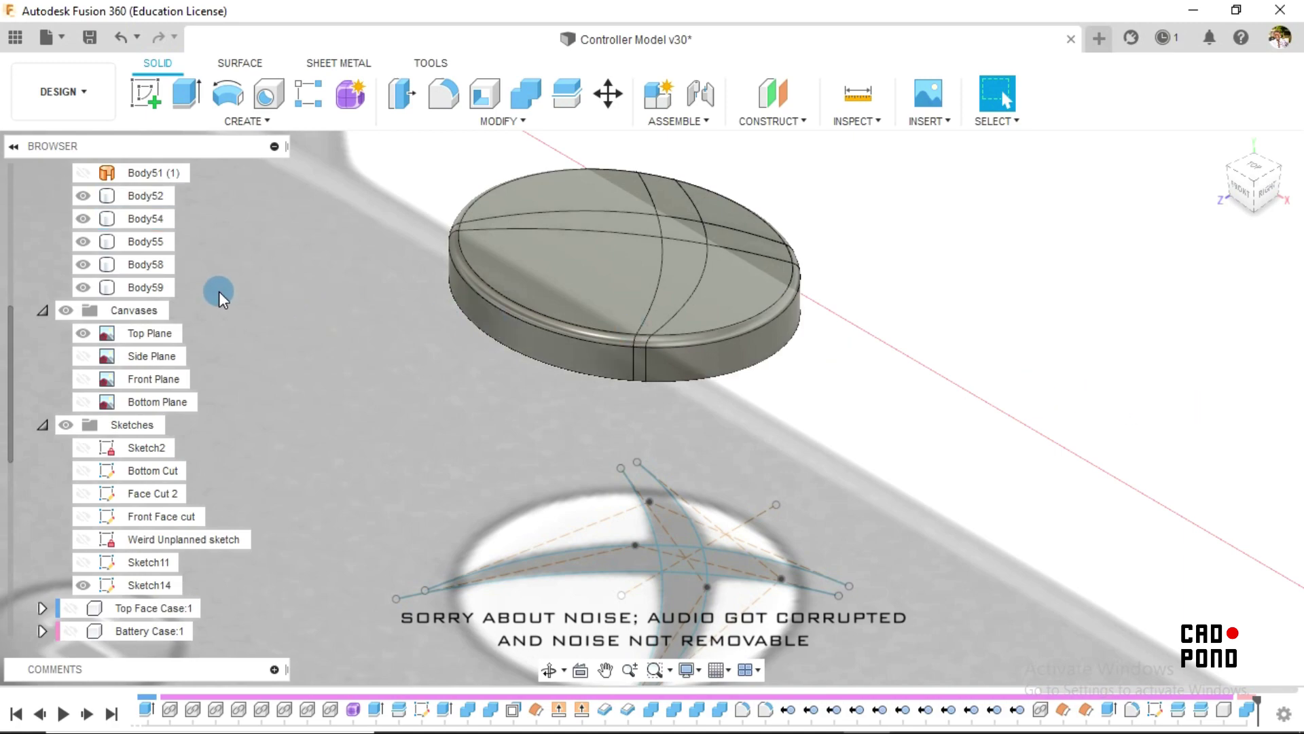
Step: Remove the joined Xbox logo body, Body58, from between the four remaining round button pieces
scroll(132, 275, up, 3)
click(88, 262)
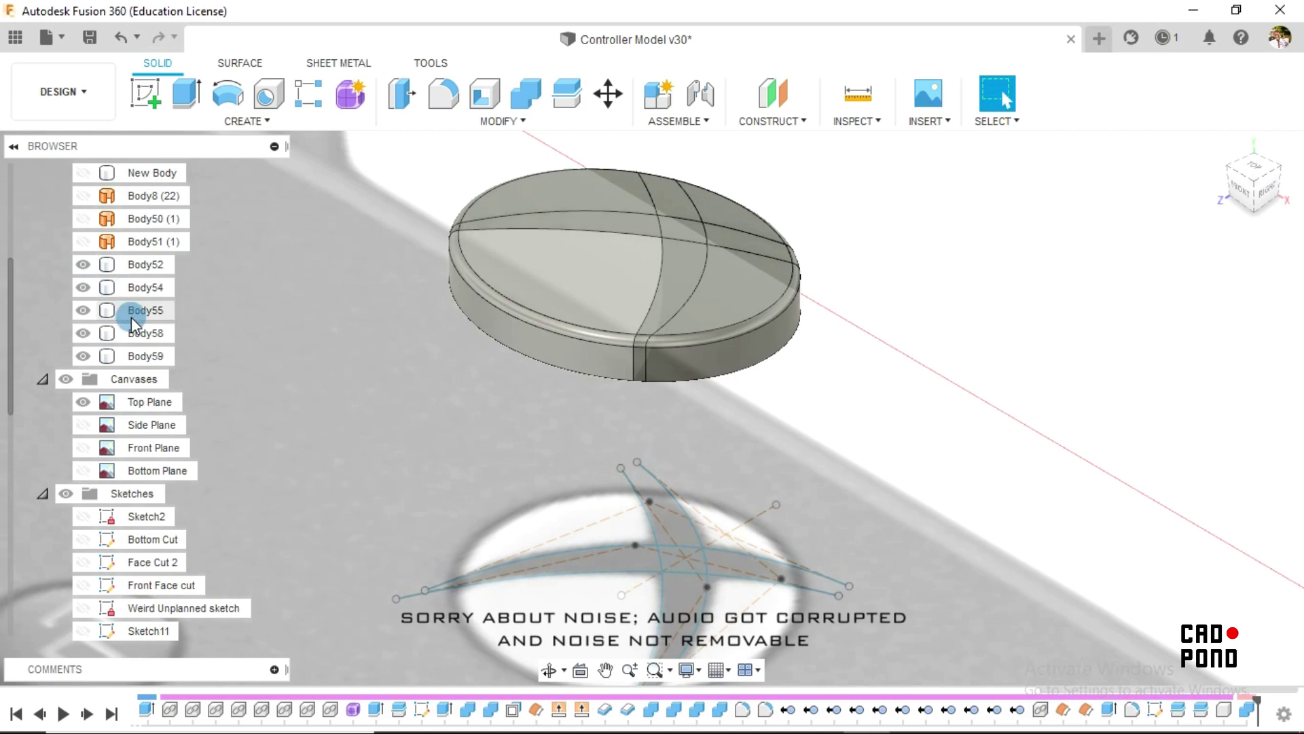
scroll(136, 278, up, 3)
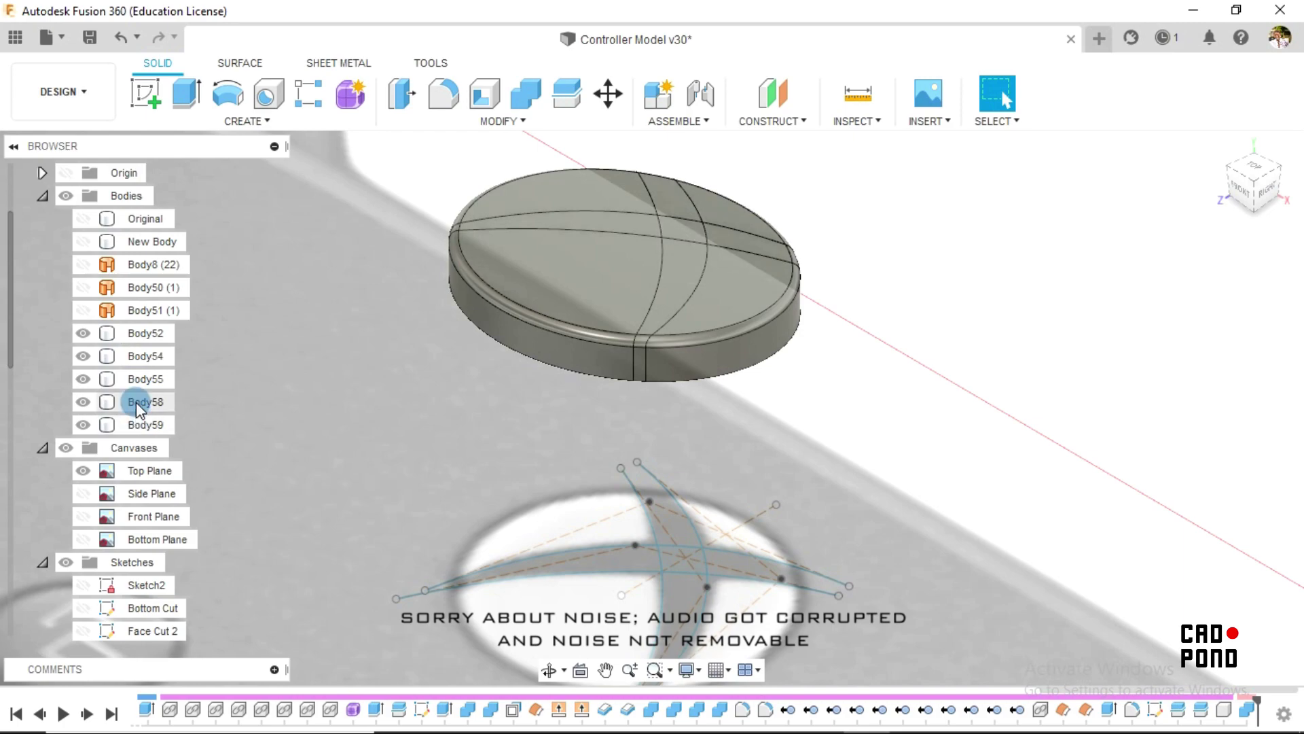
click(140, 407)
right_click(139, 407)
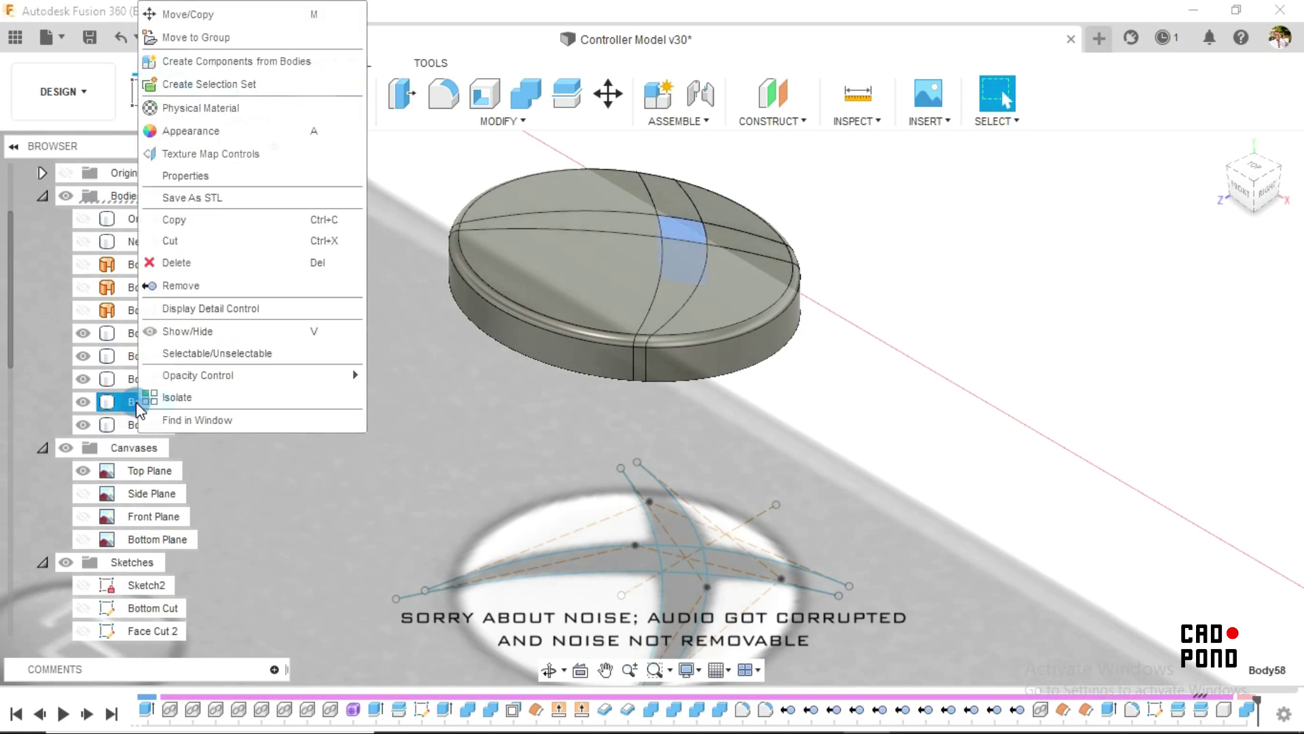
click(166, 286)
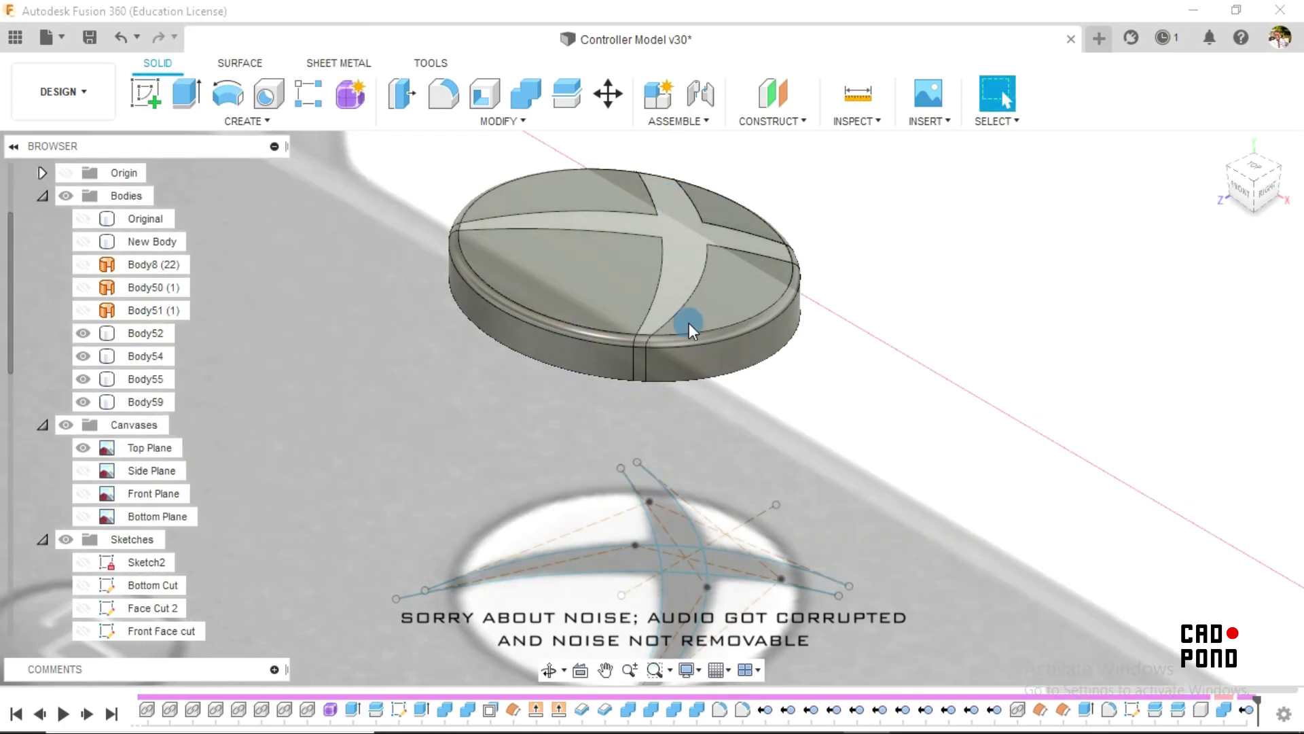
Step: Collapse the Bodies and Canvases folders and show Sketch2 with the button hole outlines over the canvas
scroll(904, 303, down, 5)
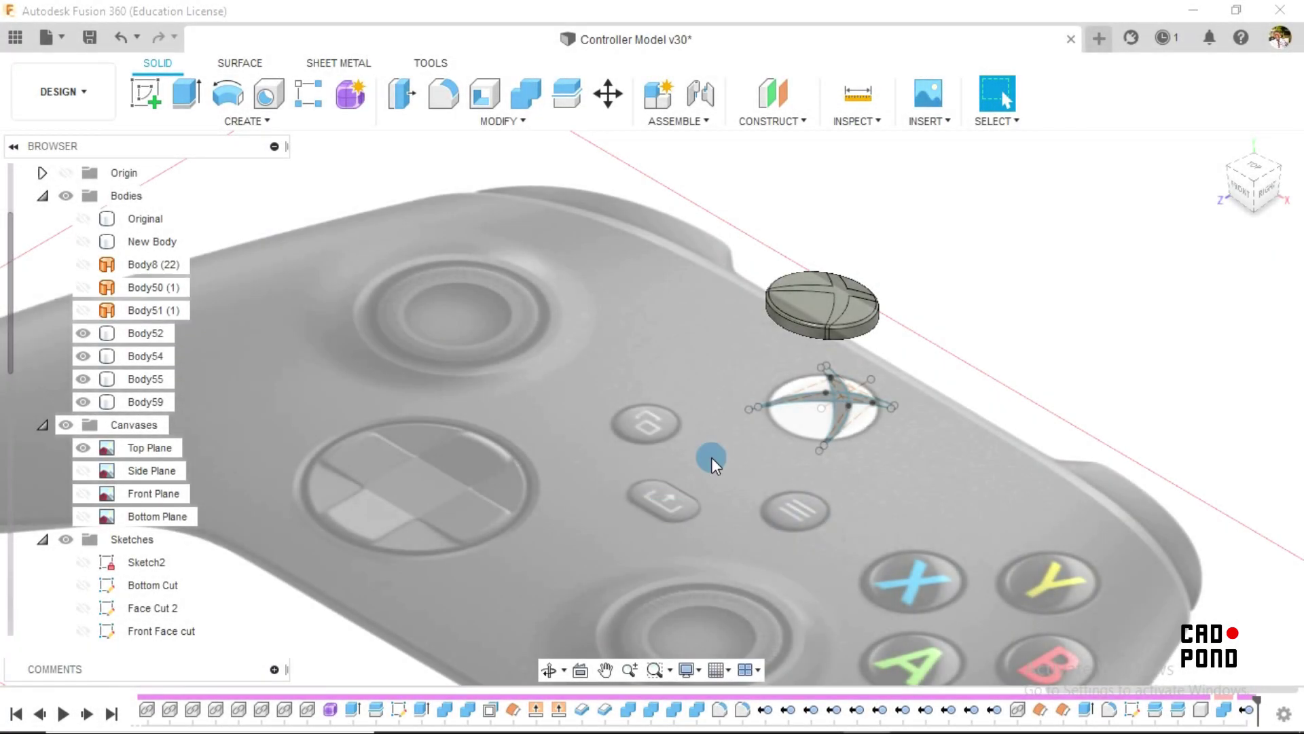
click(42, 195)
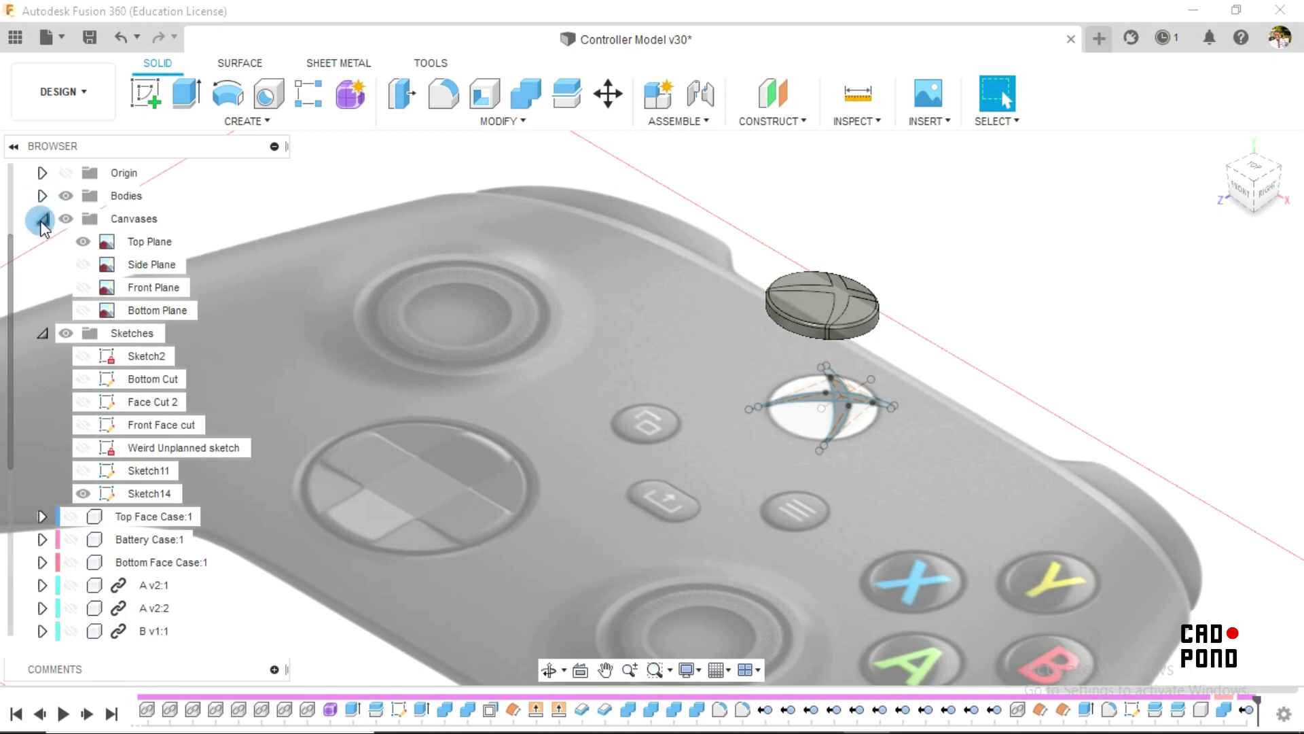
click(42, 218)
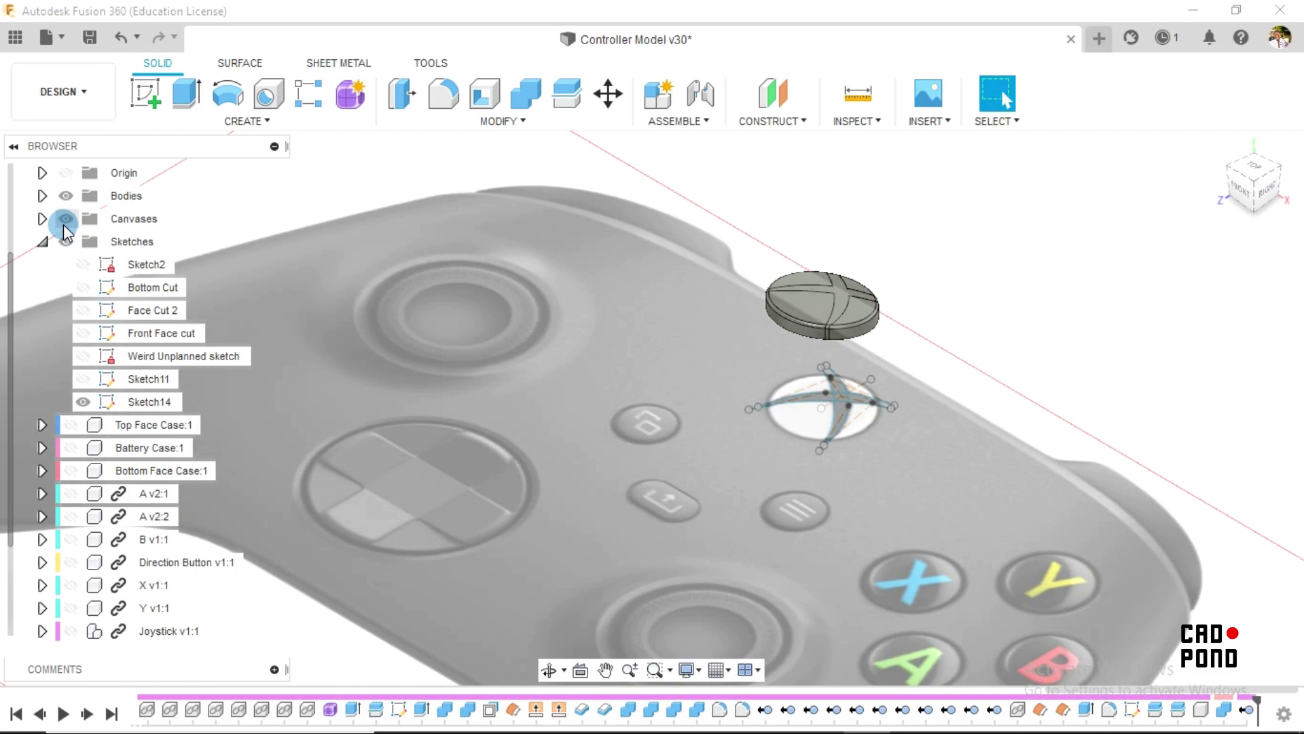
click(83, 354)
click(83, 264)
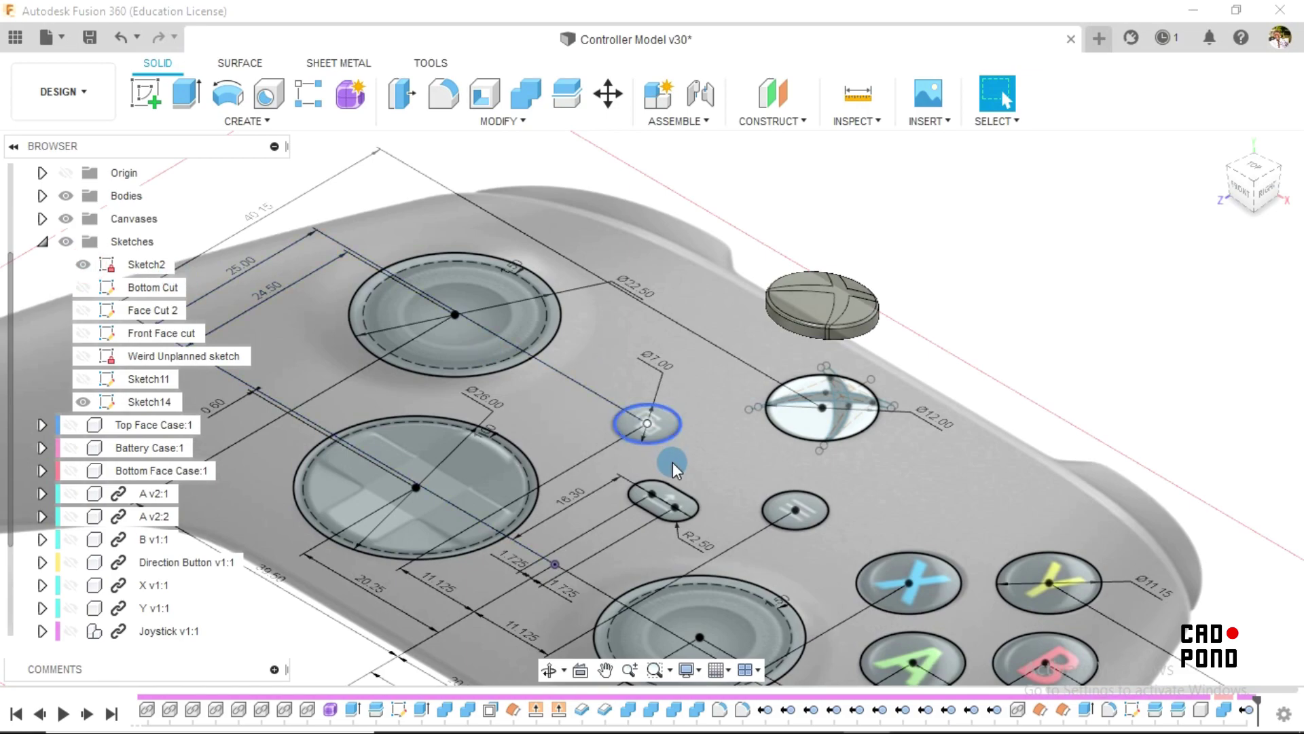
Step: Select the 7 mm circular button profile beside the logo button in Sketch2
scroll(670, 460, up, 3)
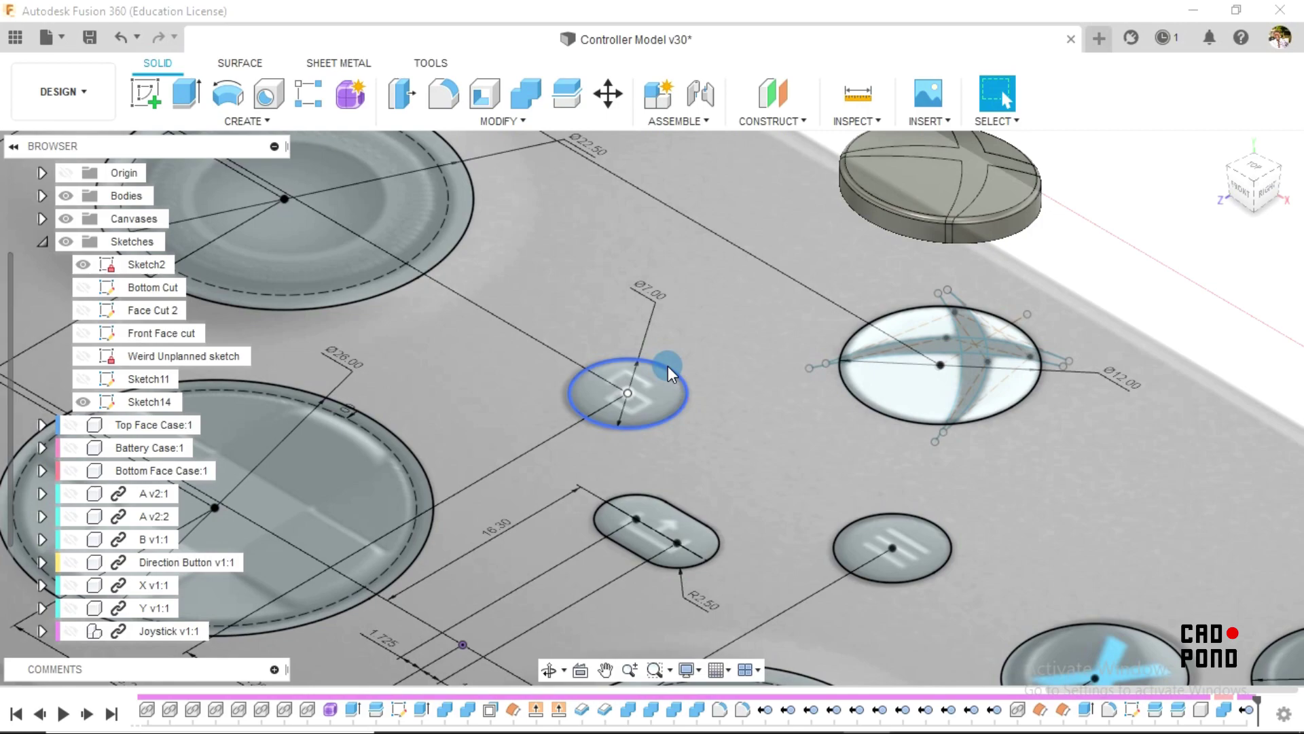
scroll(911, 507, down, 1)
click(708, 424)
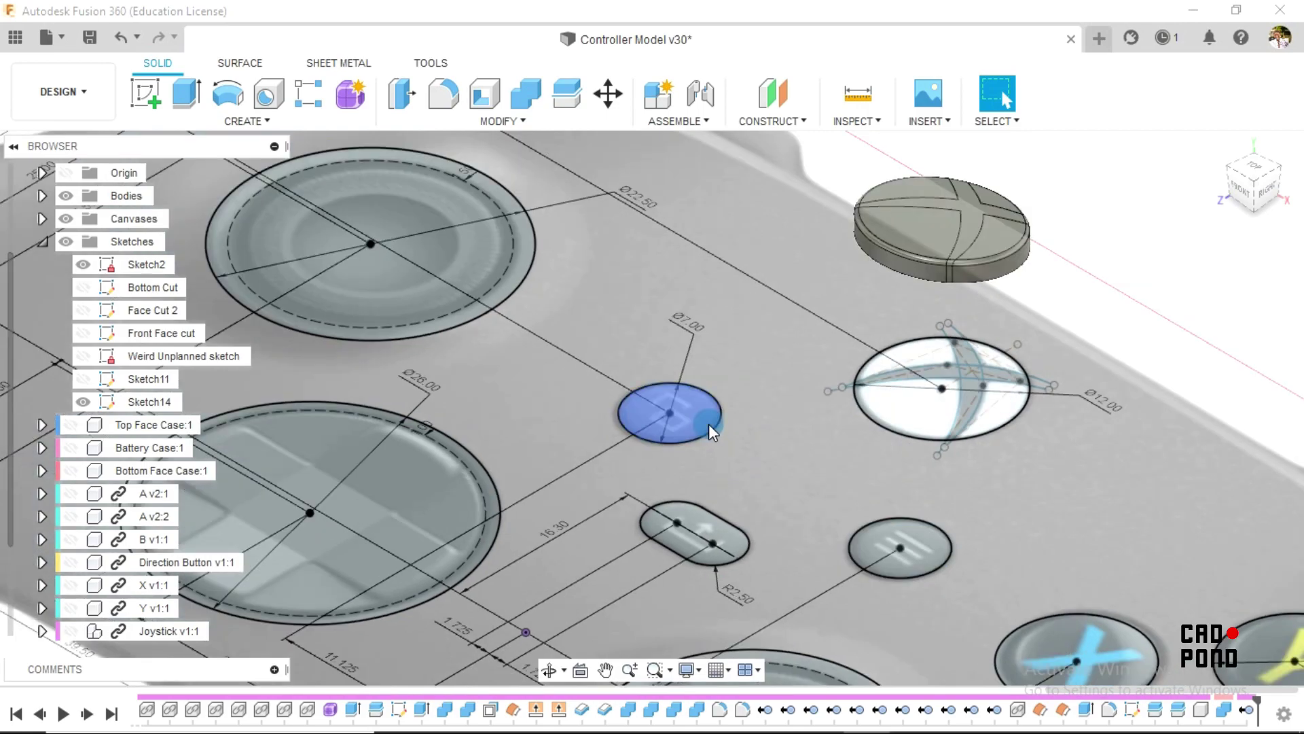